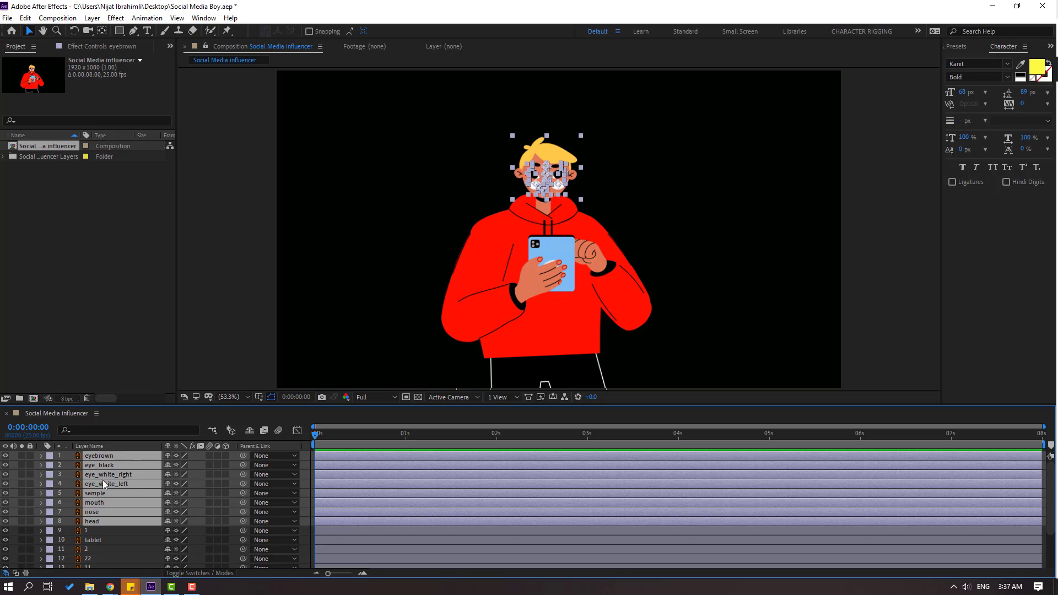
Pre-compose the selected head layers into a new composition named HEAD.
right_click(103, 483)
left_click(143, 432)
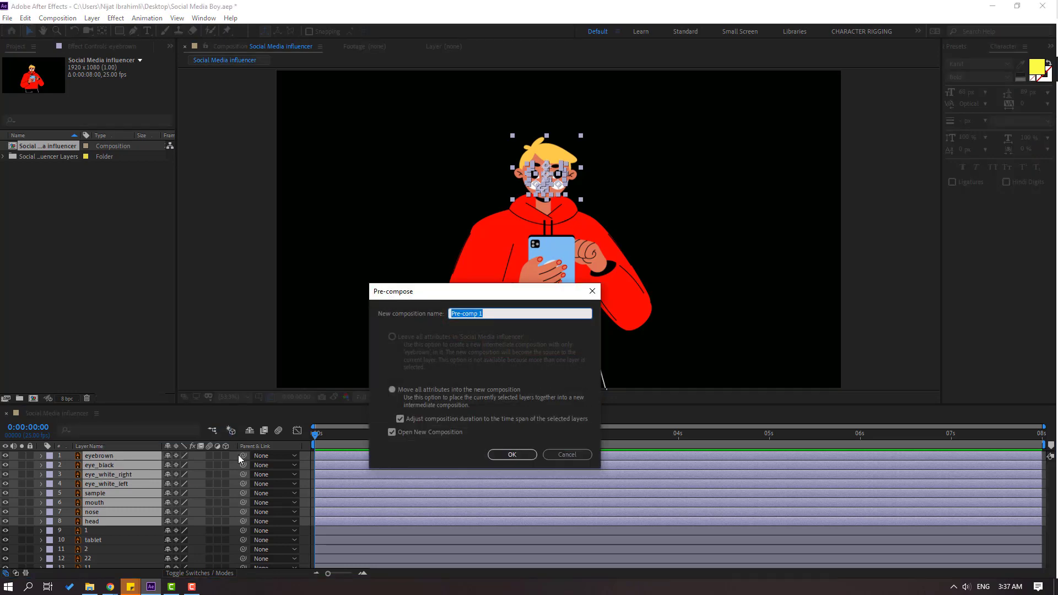
type("HEAD")
left_click(492, 454)
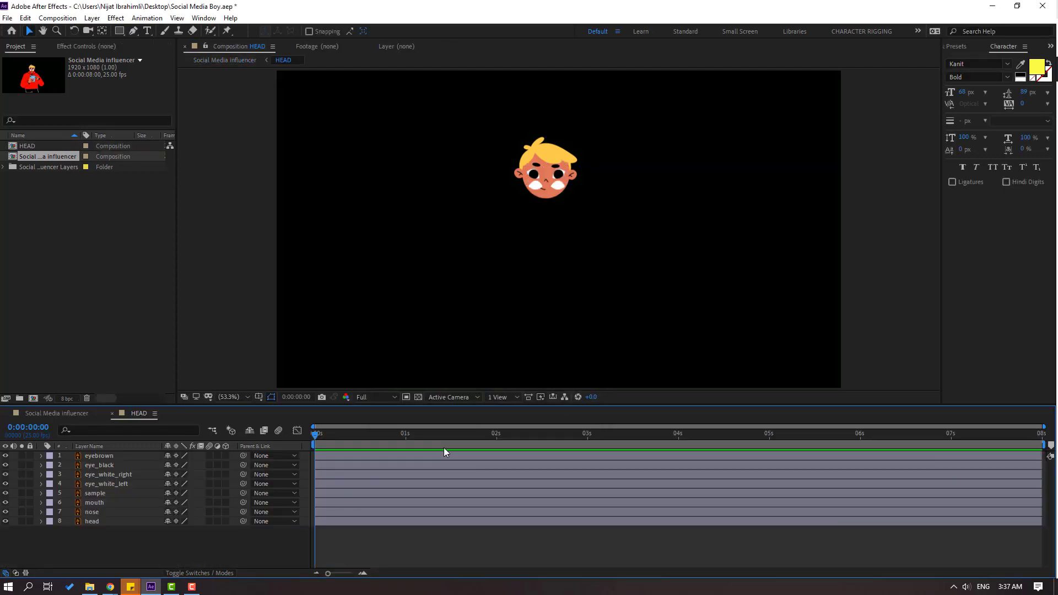
Parent all other HEAD layers to eyebrown, and scale eyebrown up so the whole head is roughly twice as large.
left_click_drag(81, 546, 92, 454)
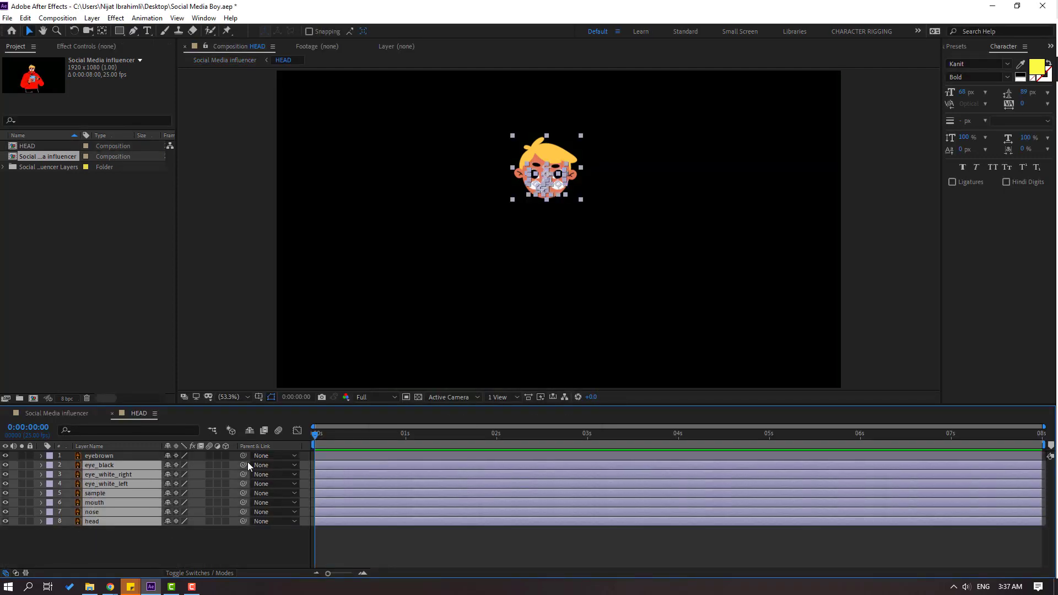
left_click_drag(243, 464, 97, 458)
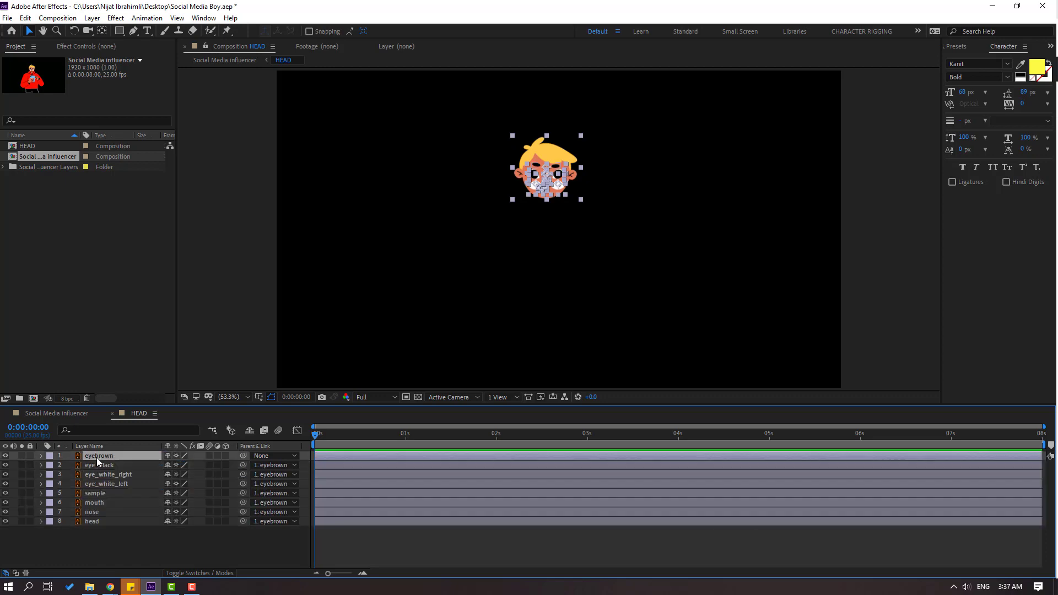
left_click(97, 456)
key("s")
left_click_drag(191, 465, 583, 190)
left_click(42, 456)
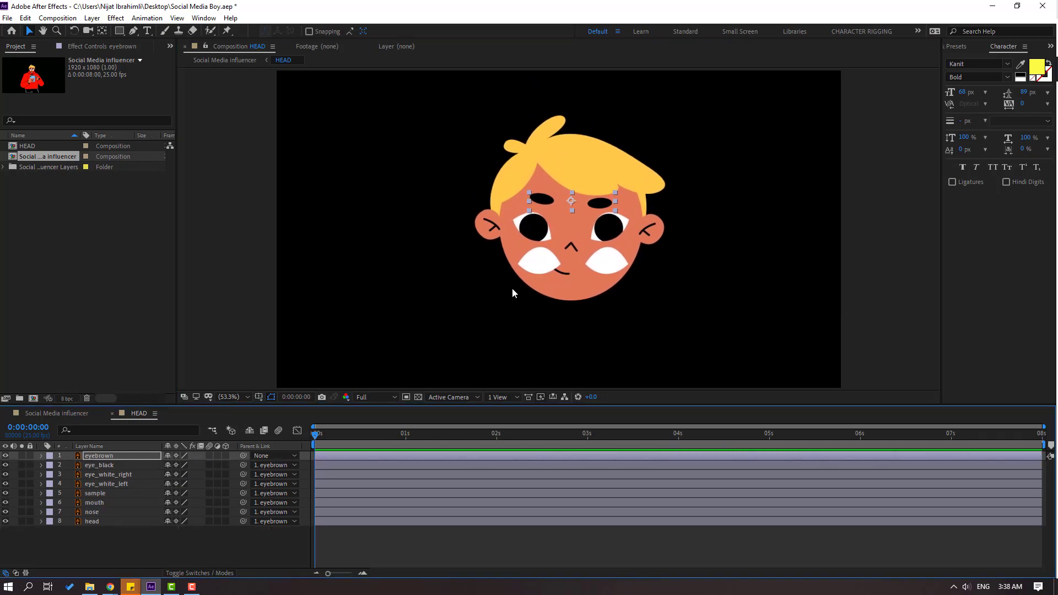
Switch continuous rasterization off and on for all HEAD layers to compare edge sharpness up close.
scroll(512, 288, "up", 6)
left_click_drag(376, 347, 545, 238)
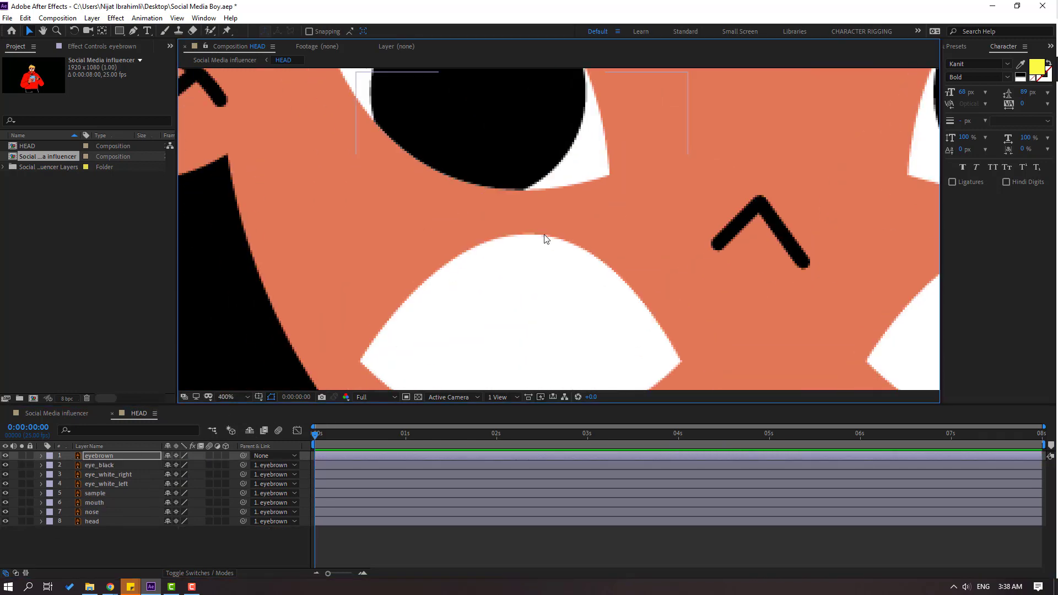
left_click_drag(101, 551, 101, 453)
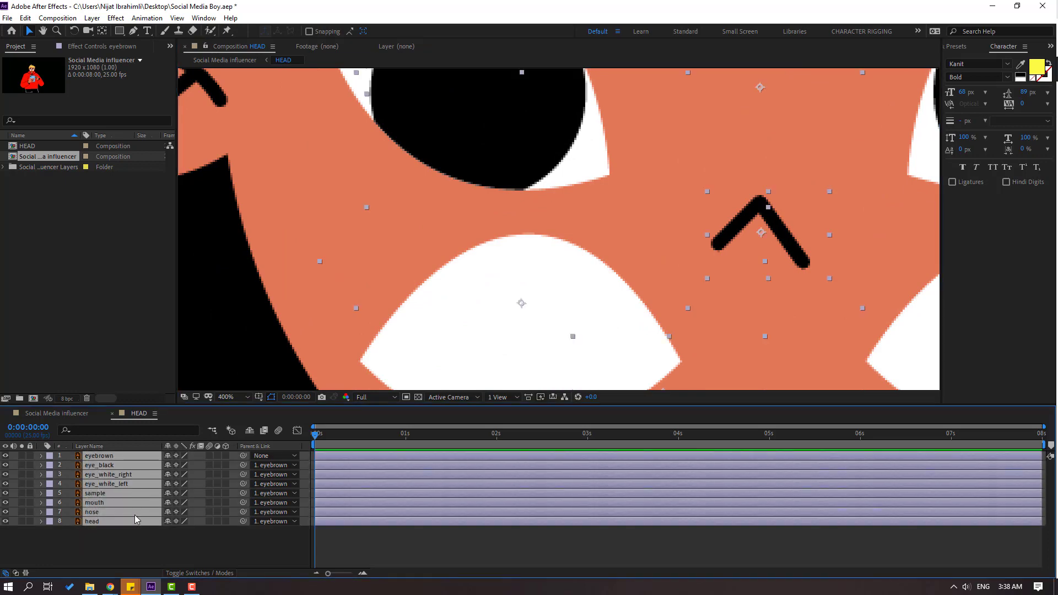
left_click(175, 456)
left_click(175, 456)
left_click(175, 456)
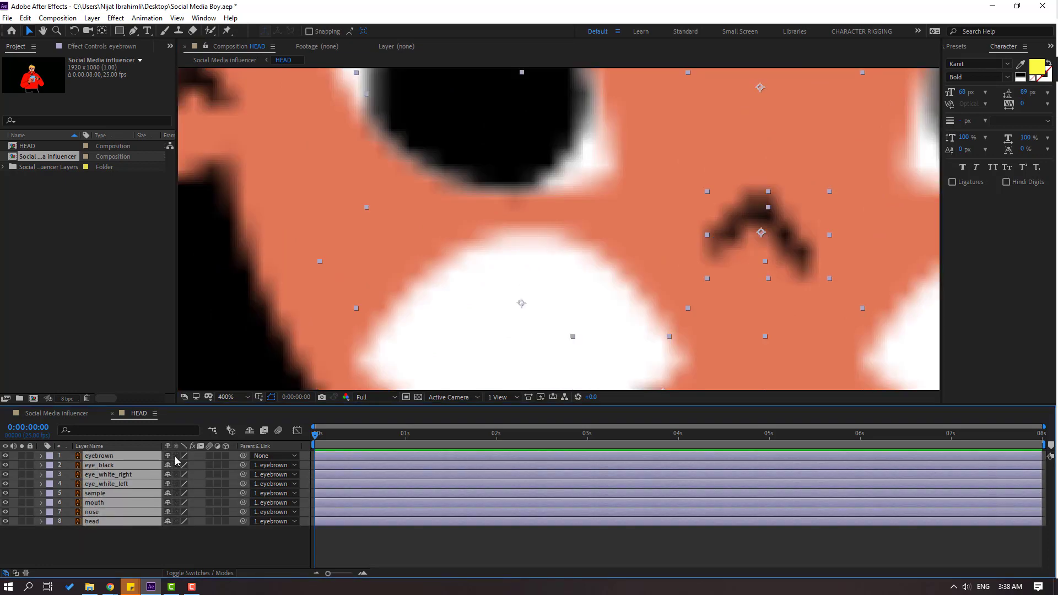
left_click(175, 456)
left_click(175, 456)
left_click(176, 456)
left_click(161, 535)
scroll(383, 274, "down", 7)
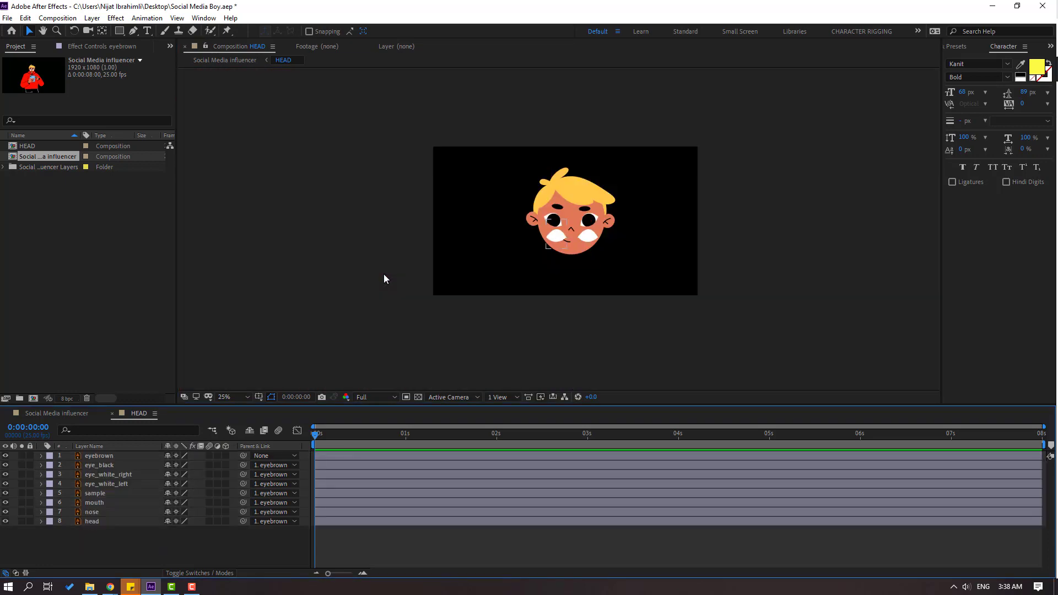
Set the parent of every layer below eyebrown to None.
scroll(380, 292, "up", 2)
left_click_drag(79, 557, 105, 472)
left_click(269, 466)
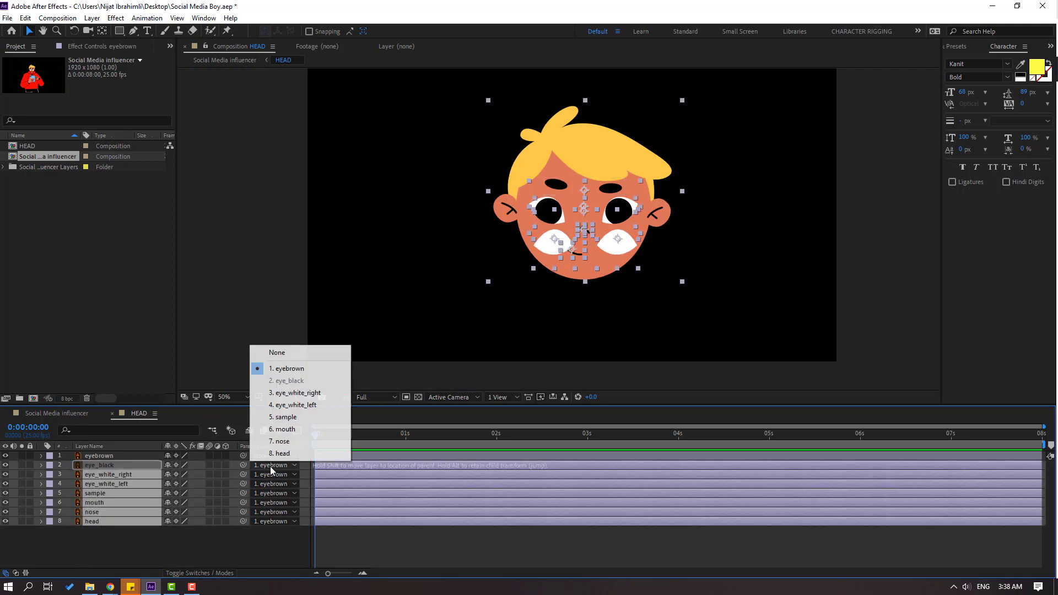
left_click(279, 352)
Rename the layer of the white eye shape on the viewer's left to eye_white_left.
key("slash")
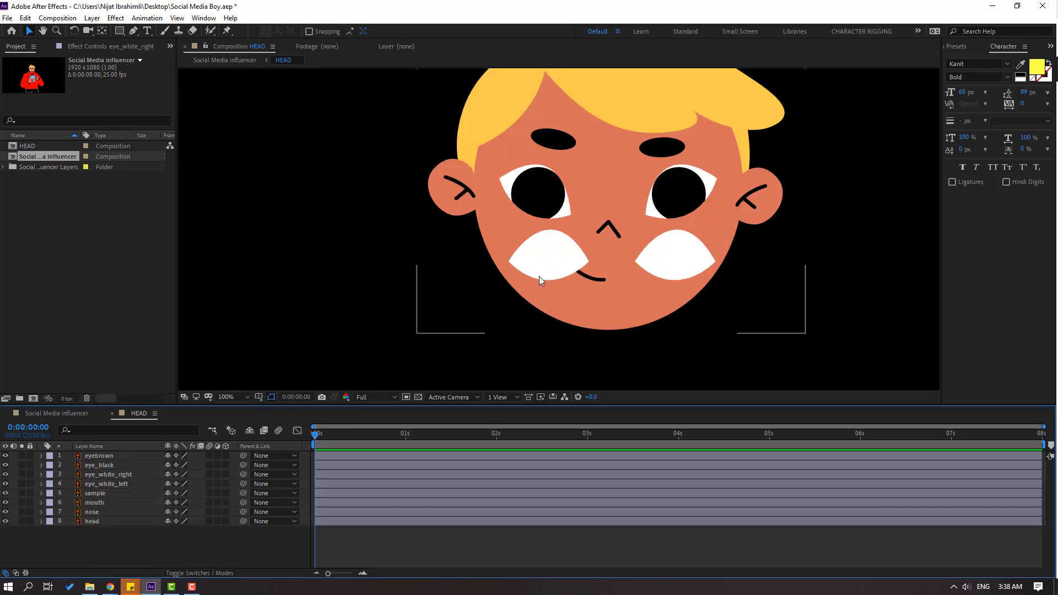
left_click(549, 263)
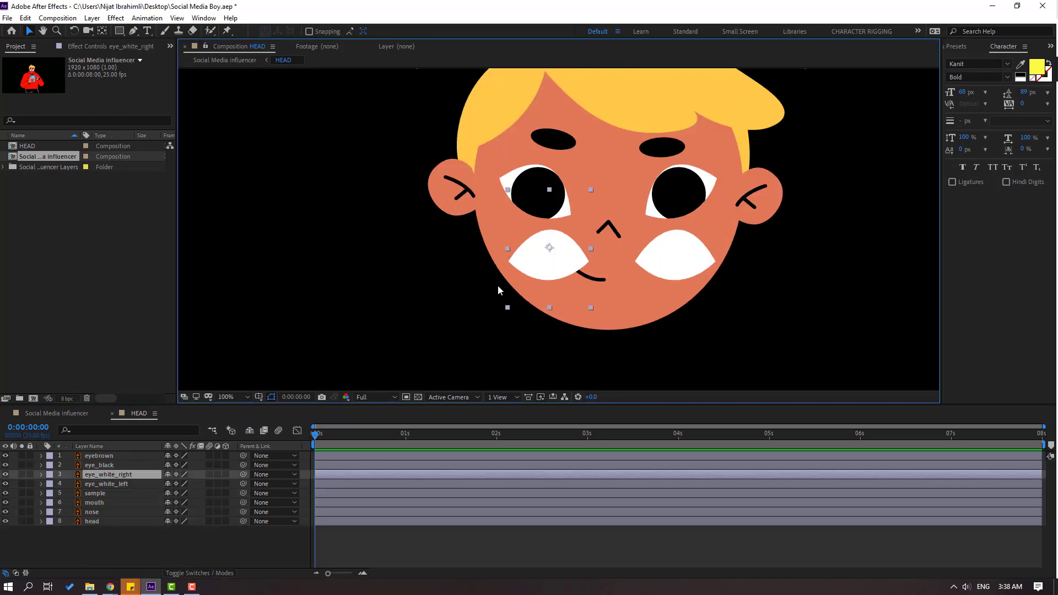
left_click(148, 474)
key("Return")
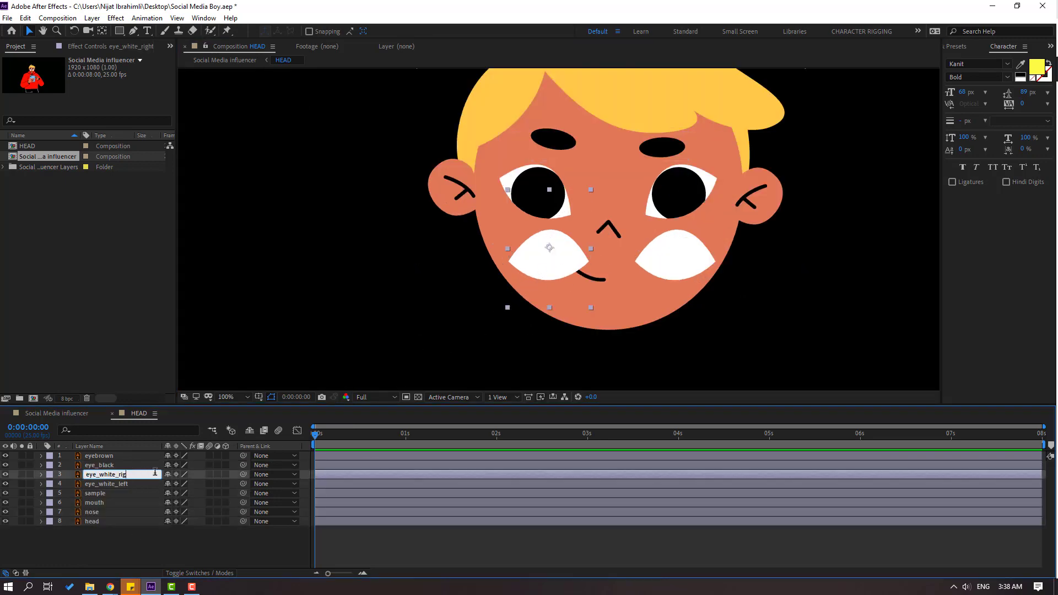
type("left")
key("Return")
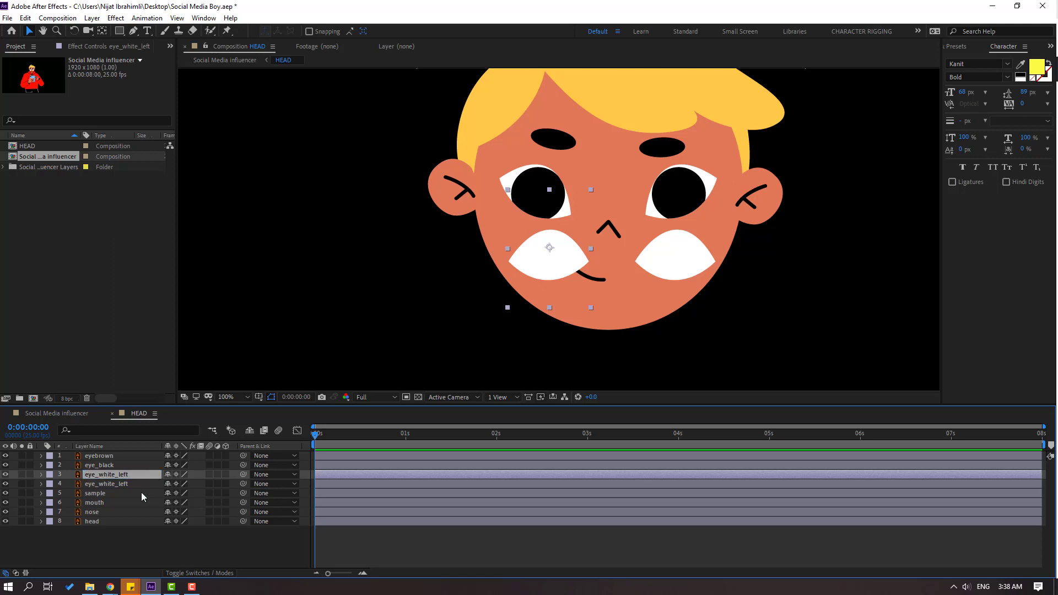
Rename the other white eye layer, directly above sample, to eye_white_right.
left_click(145, 483)
key("Return")
left_click(145, 483)
key("BackSpace")
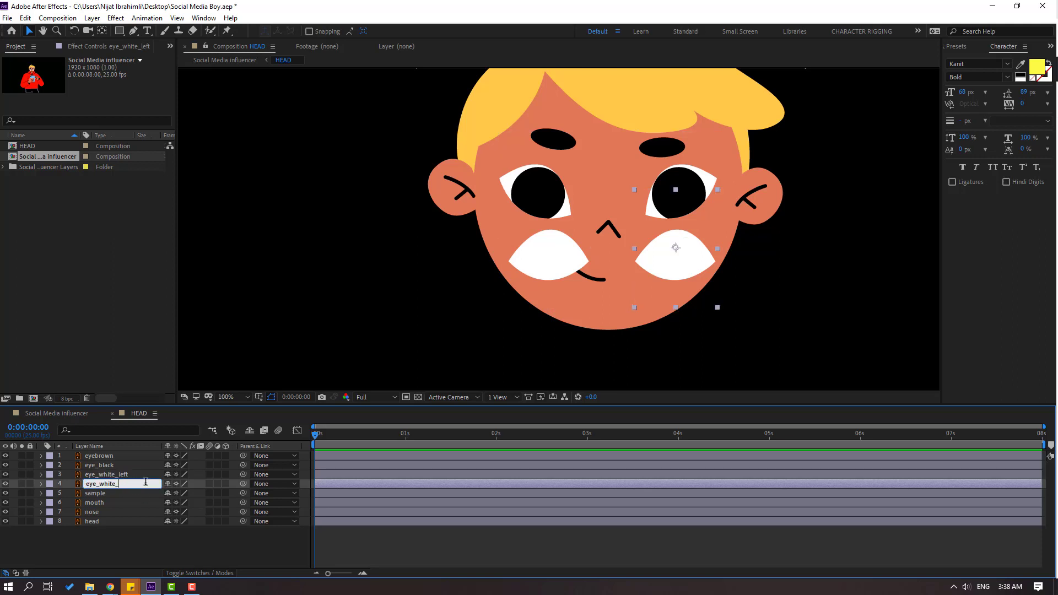
type("right")
key("Return")
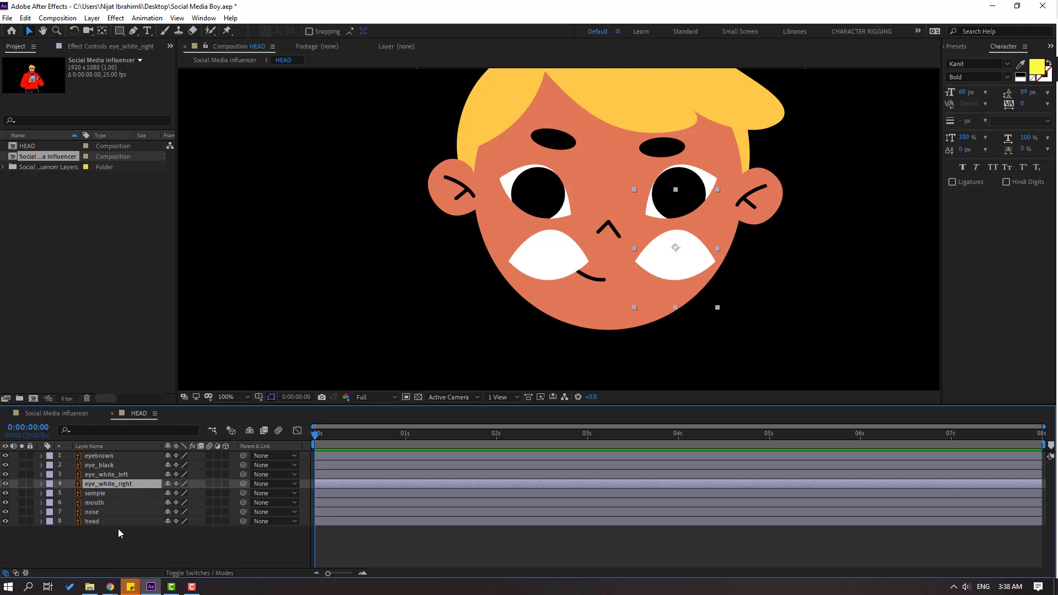
Pre-compose eye_white_left and eye_white_right into a new composition named EYE_WHITE.
left_click(112, 475, "ctrl")
right_click(110, 485)
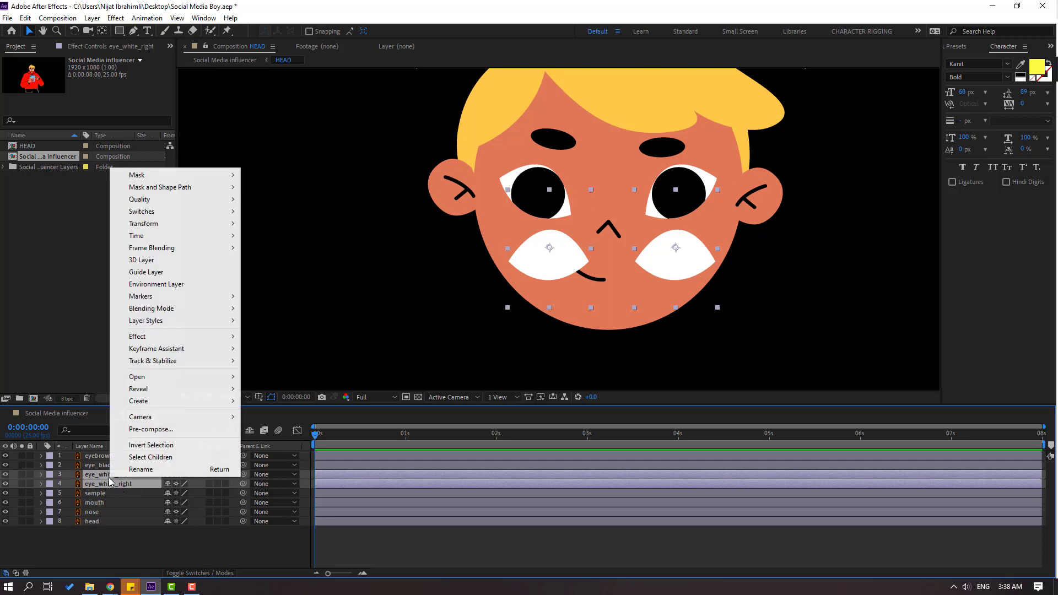
left_click(158, 430)
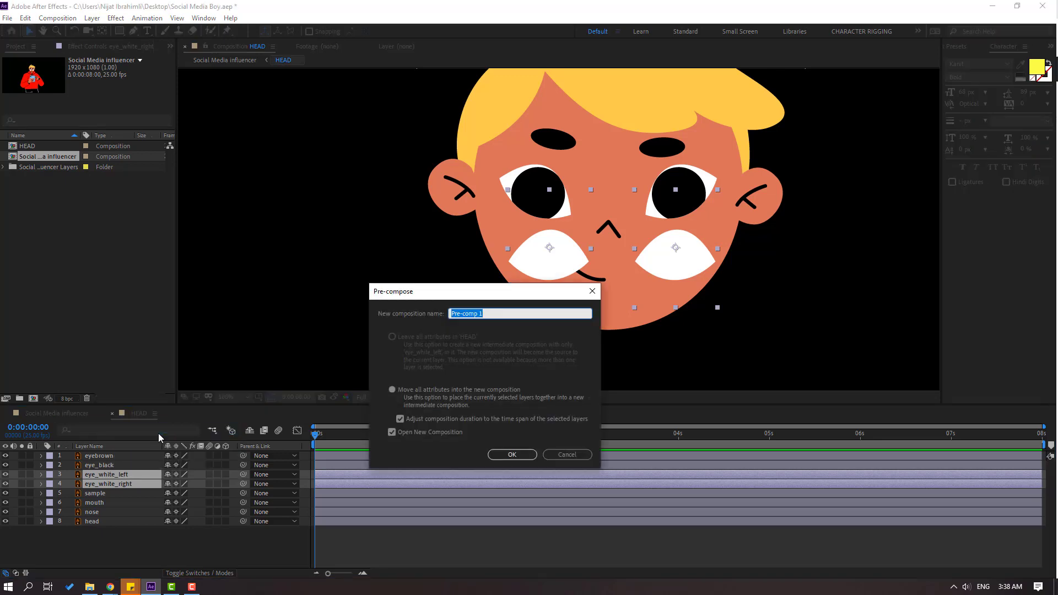
type("EYE_WHITE")
key("Return")
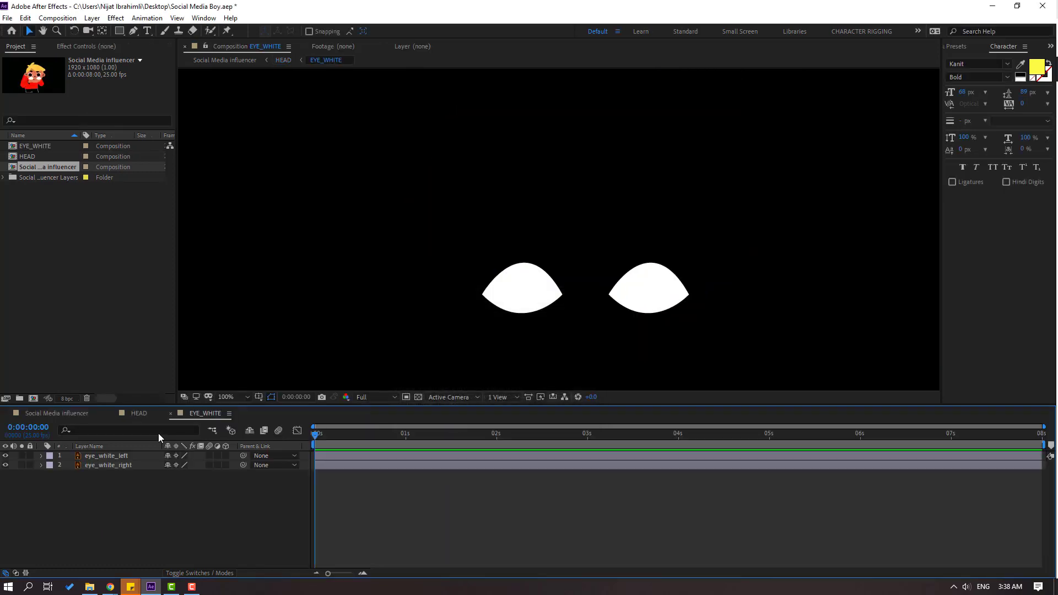
In the HEAD composition, move the EYE_WHITE layer up behind the pupils and delete the sample layer.
left_click(139, 413)
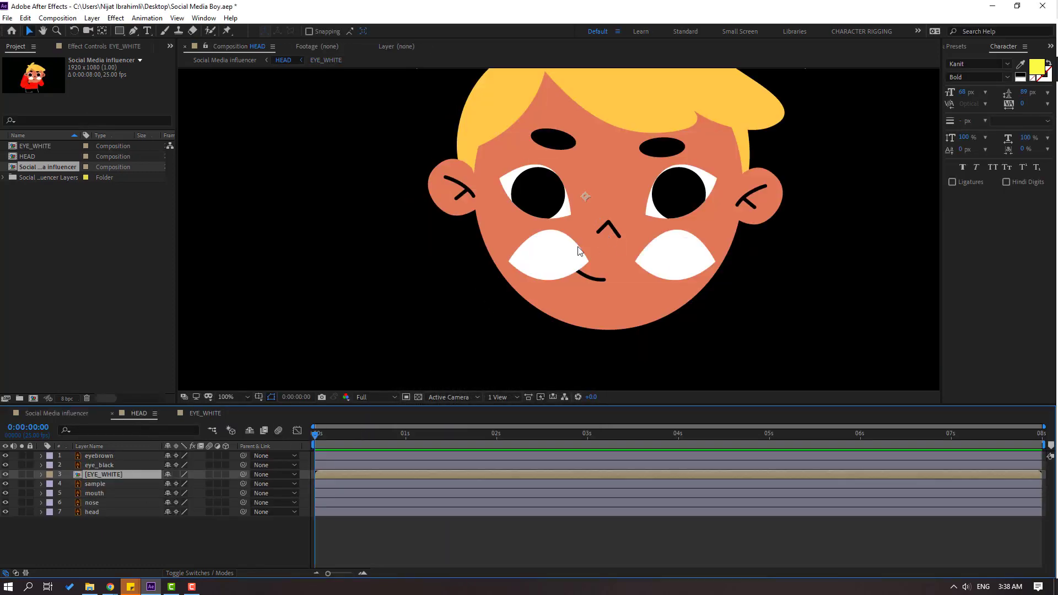
left_click_drag(577, 251, 572, 189)
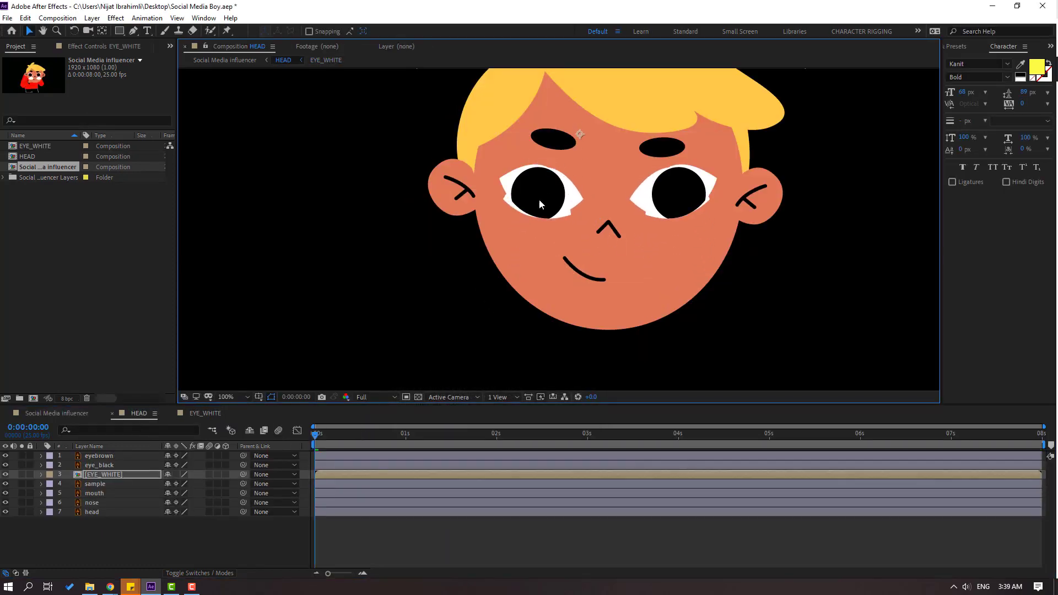
left_click(95, 485)
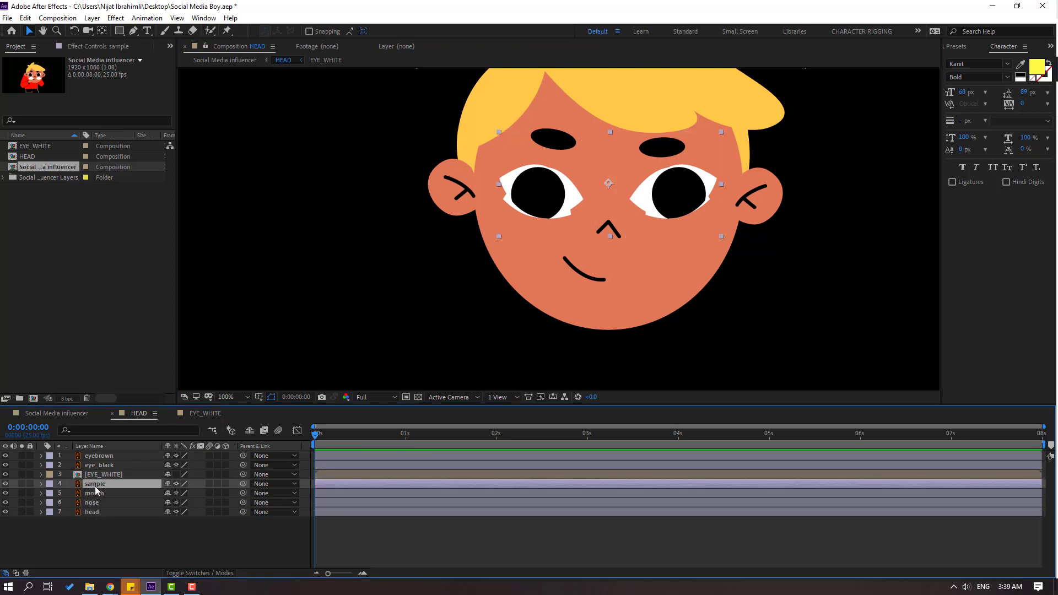
key("Delete")
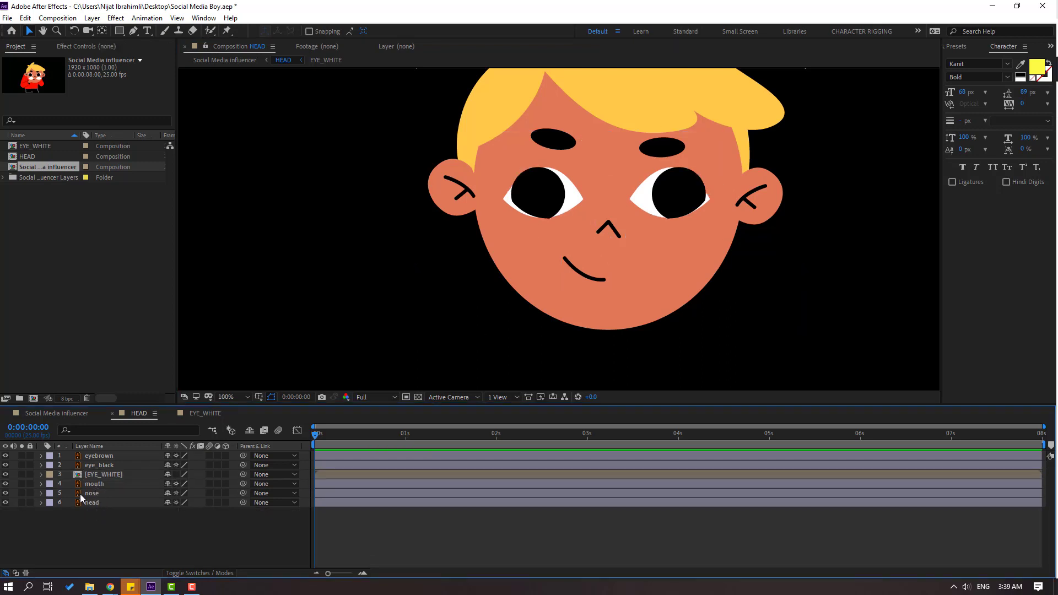
Duplicate the EYE_WHITE layer and place eye_black between the two copies in the layer stack.
left_click(103, 475)
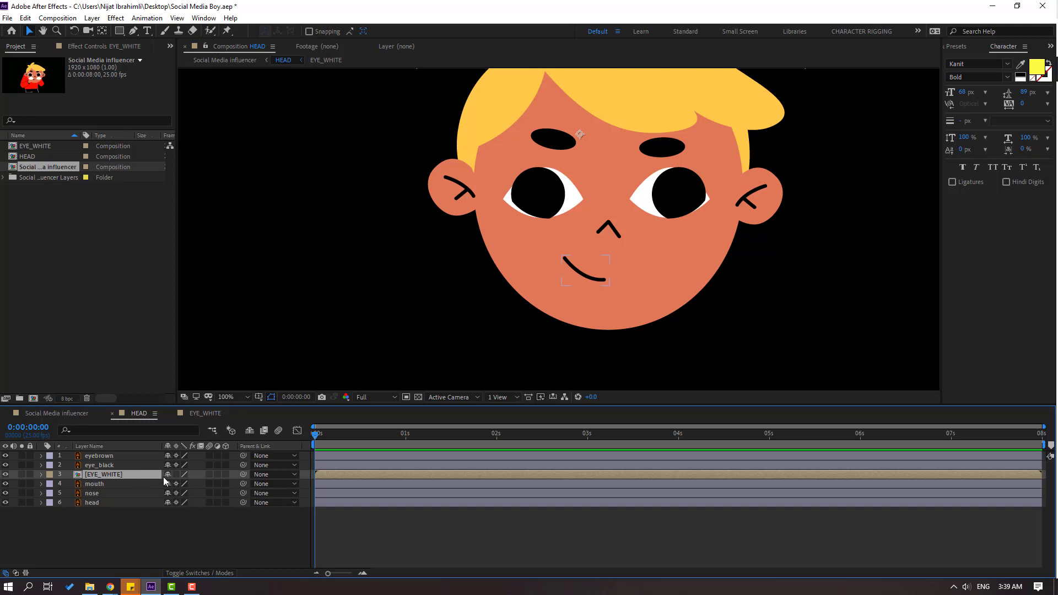
key("ctrl+d")
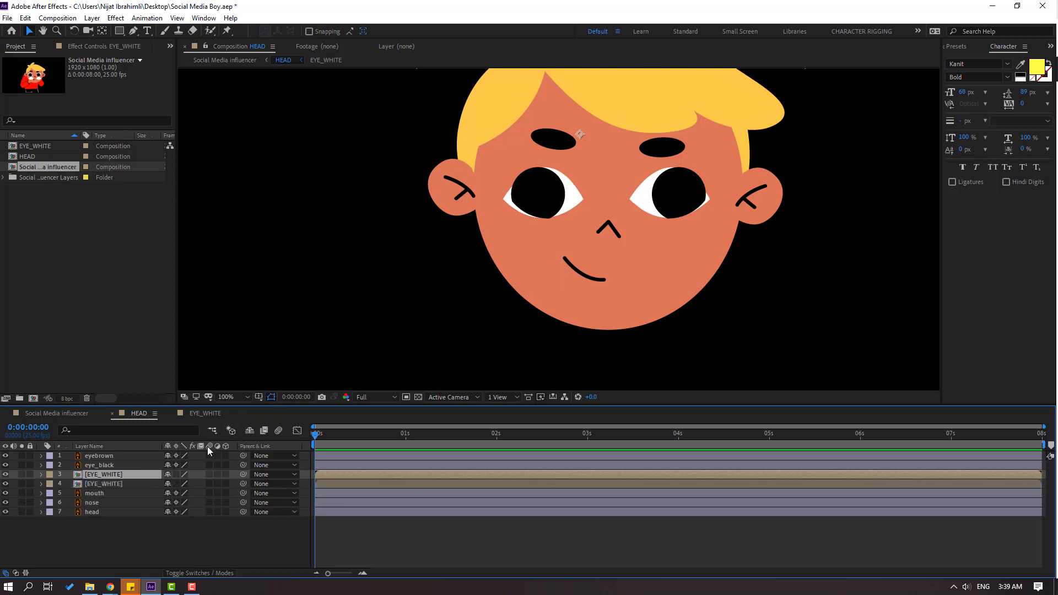
left_click_drag(100, 465, 111, 481)
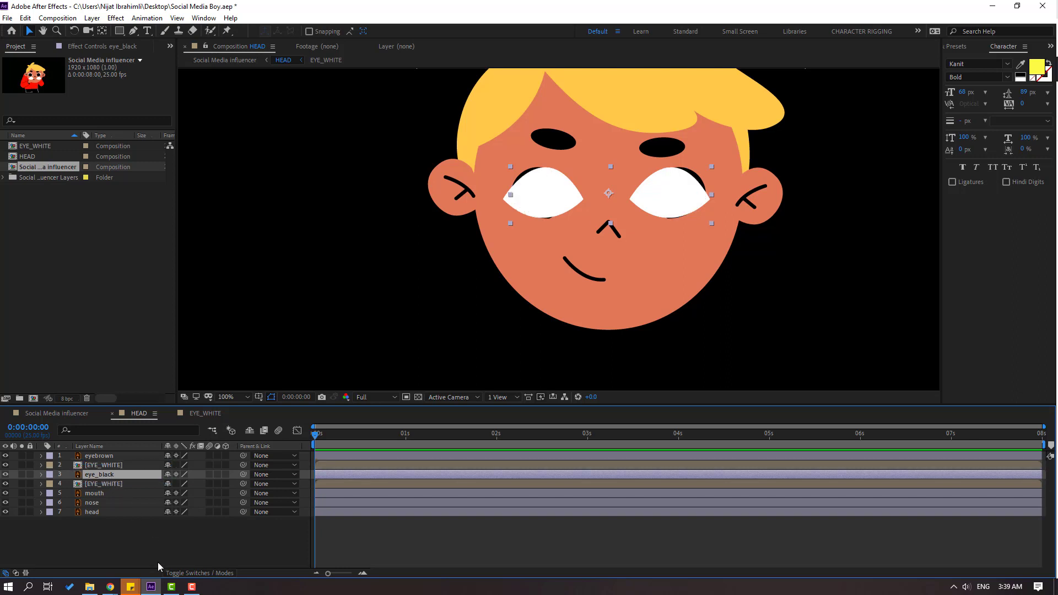
Set eye_black's track matte to Alpha Matte using EYE_WHITE, and shift the pupils slightly to the right.
left_click(200, 573)
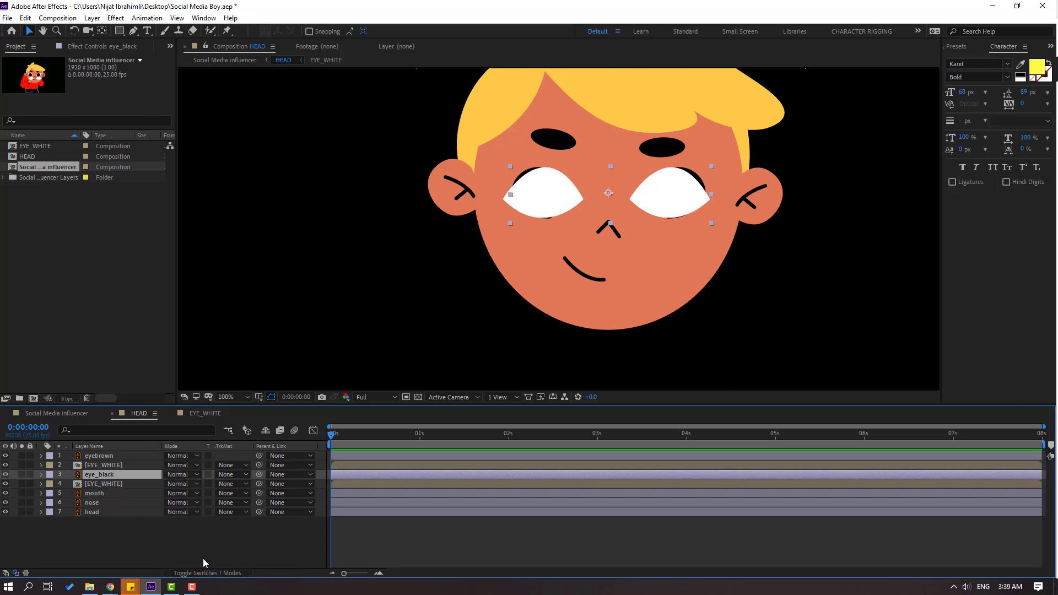
left_click(228, 484)
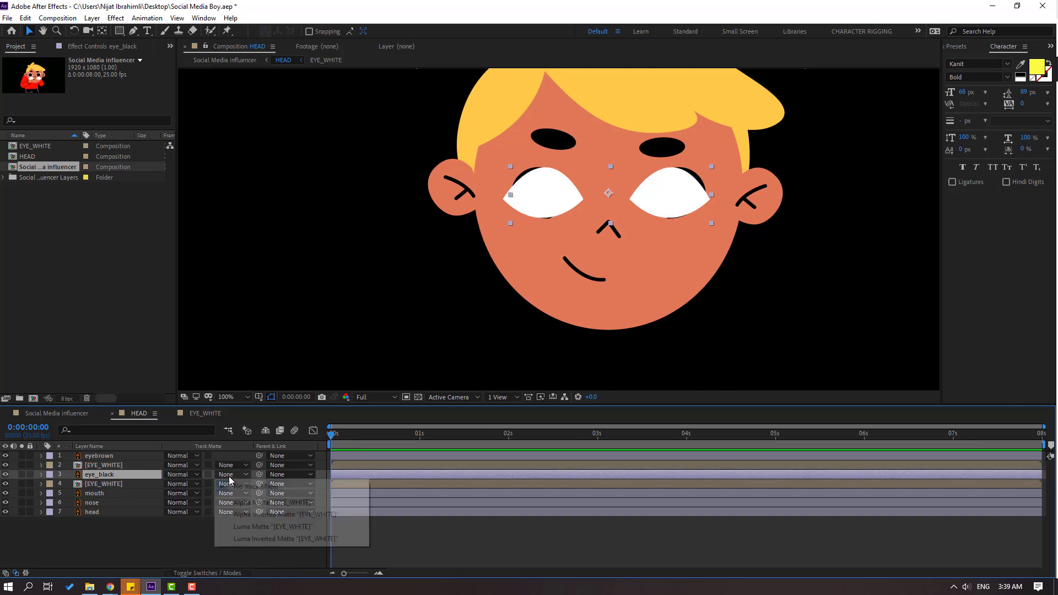
left_click(311, 502)
left_click_drag(537, 200, 539, 197)
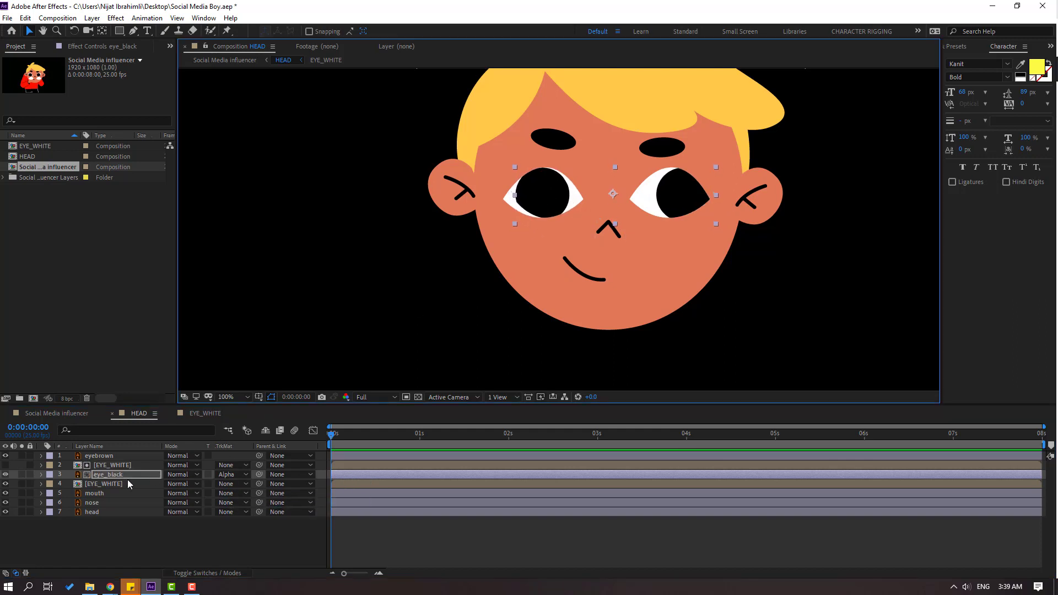
Open the EYE_WHITE composition and set the rotation of eye_white_left to 15°.
double_click(110, 485)
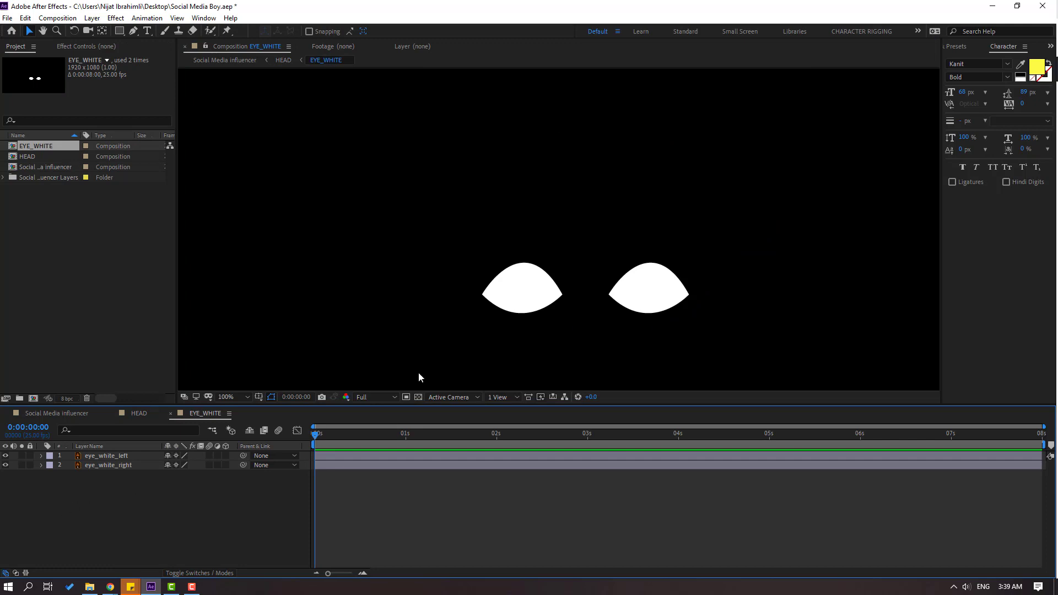
left_click(504, 300)
scroll(548, 325, "up", 3)
scroll(495, 284, "down", 2)
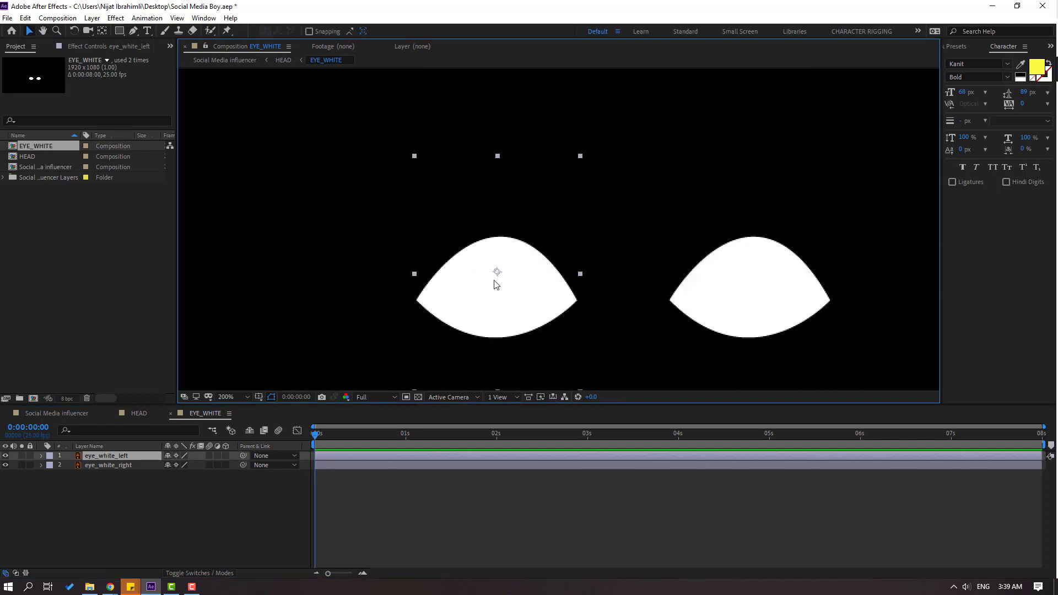
scroll(495, 284, "down", 1)
key("r")
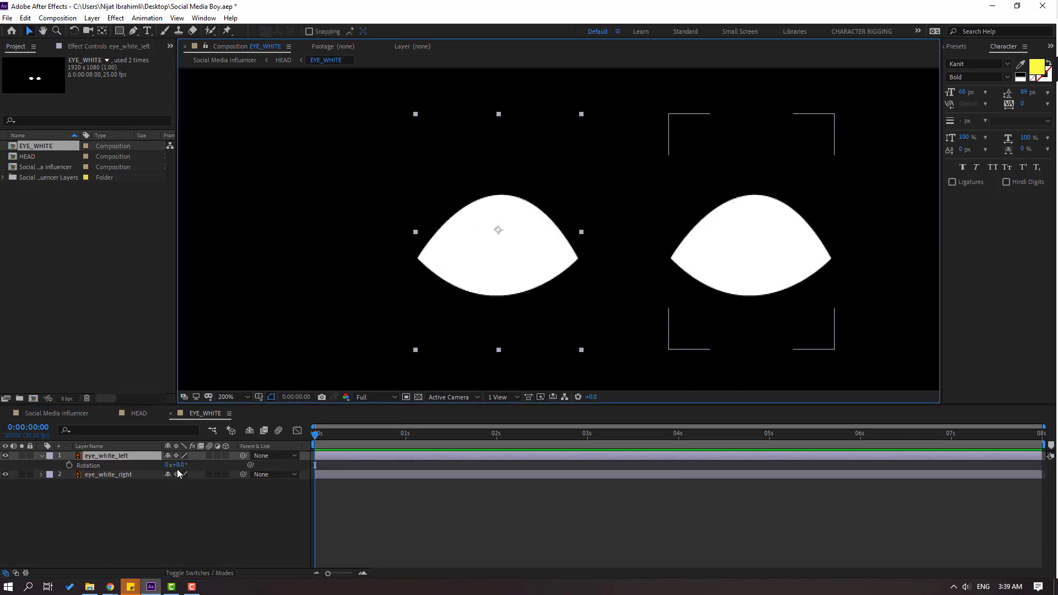
left_click_drag(176, 466, 182, 466)
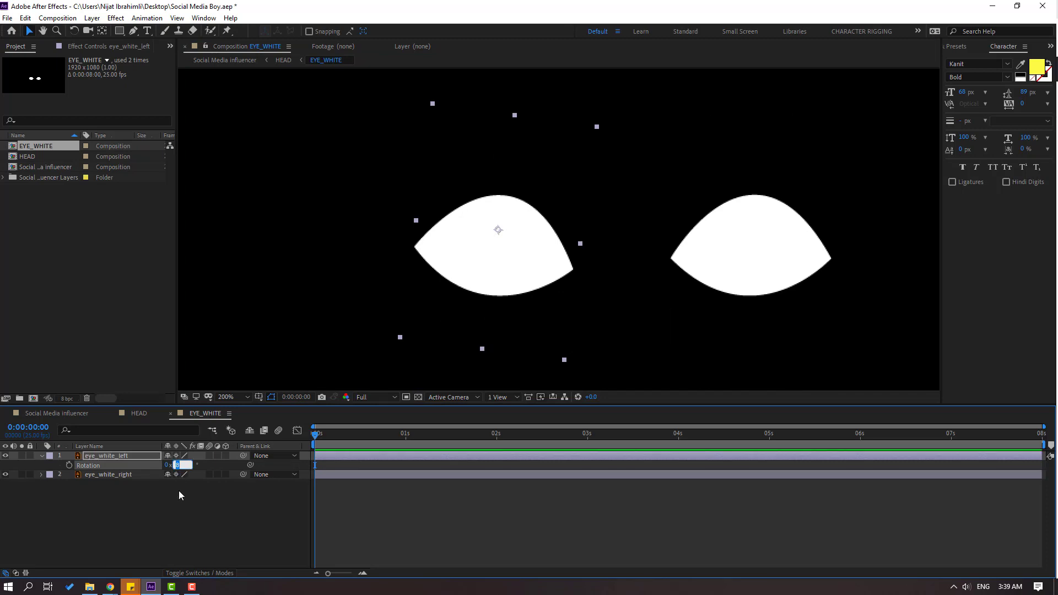
type("15")
key("Return")
Set the rotation of eye_white_right to -15°.
left_click(108, 474)
key("r")
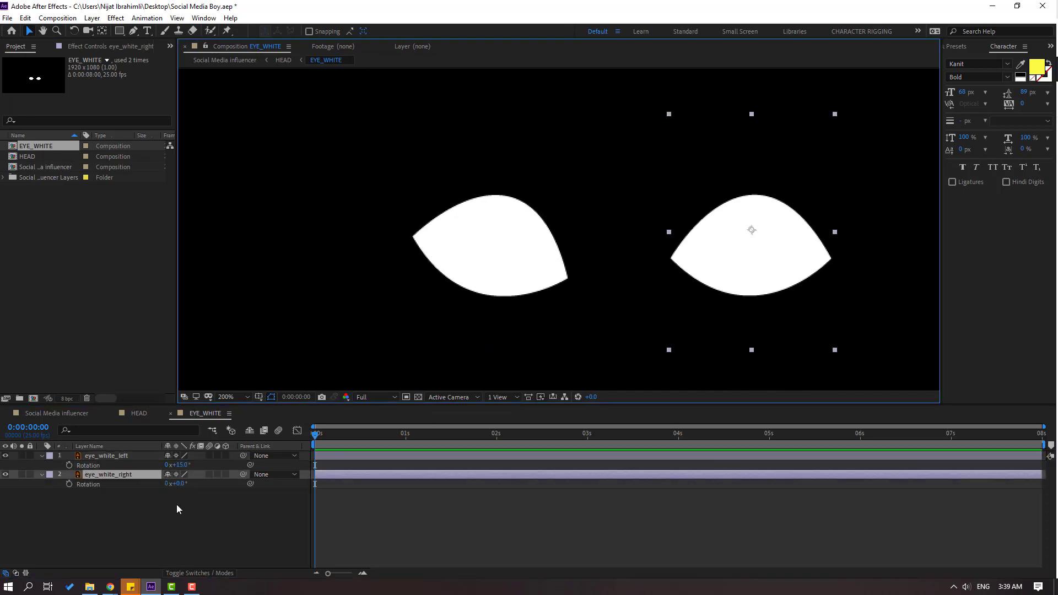
left_click(179, 484)
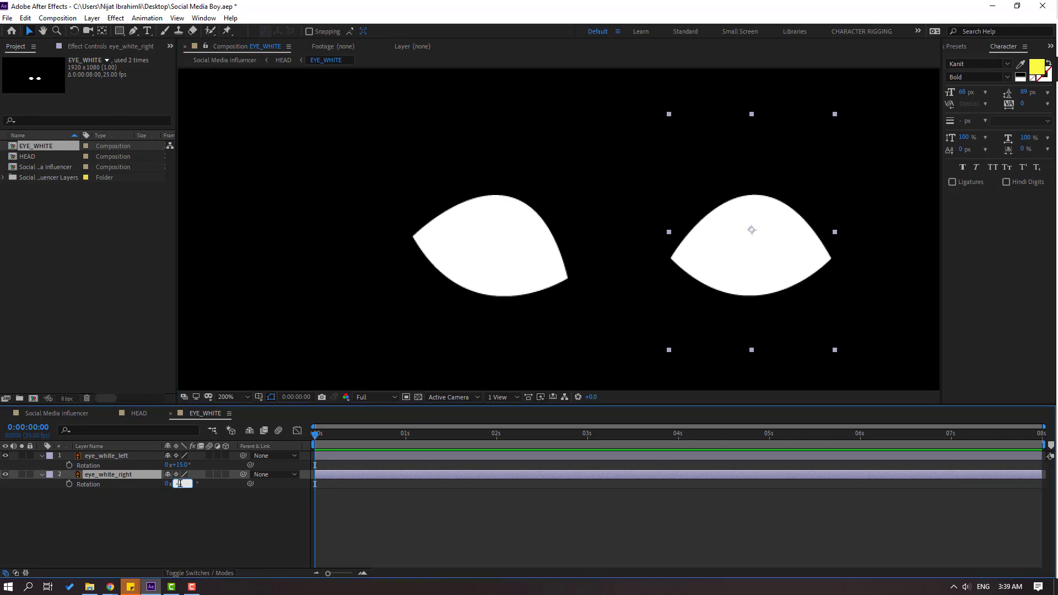
type("-15")
key("Return")
Return to the HEAD composition and shift eye_black slightly left and up so the pupils sit centrally in the eye whites.
left_click(139, 413)
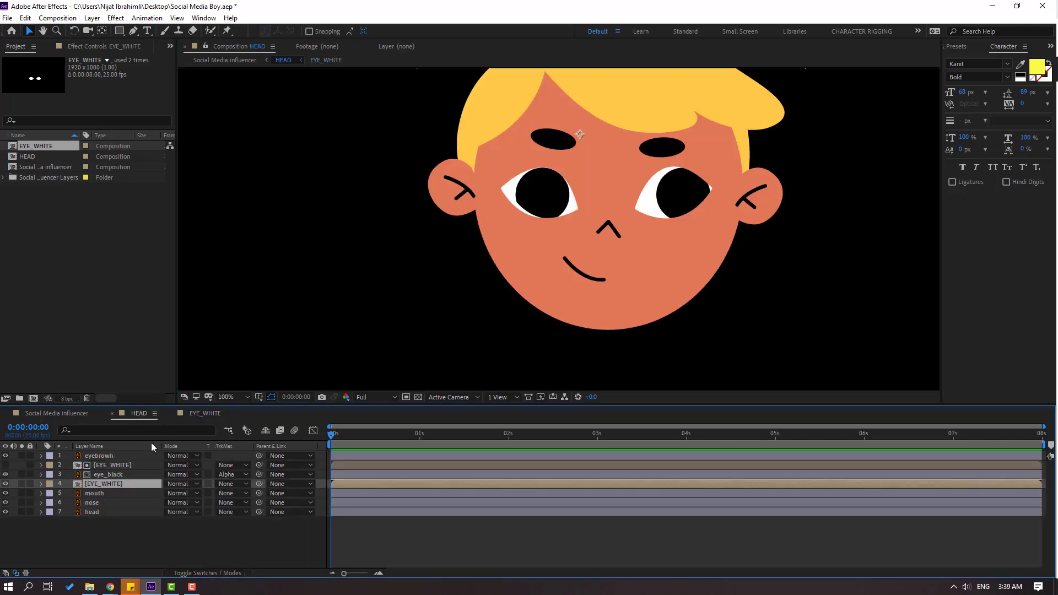
left_click(109, 480)
left_click(108, 476)
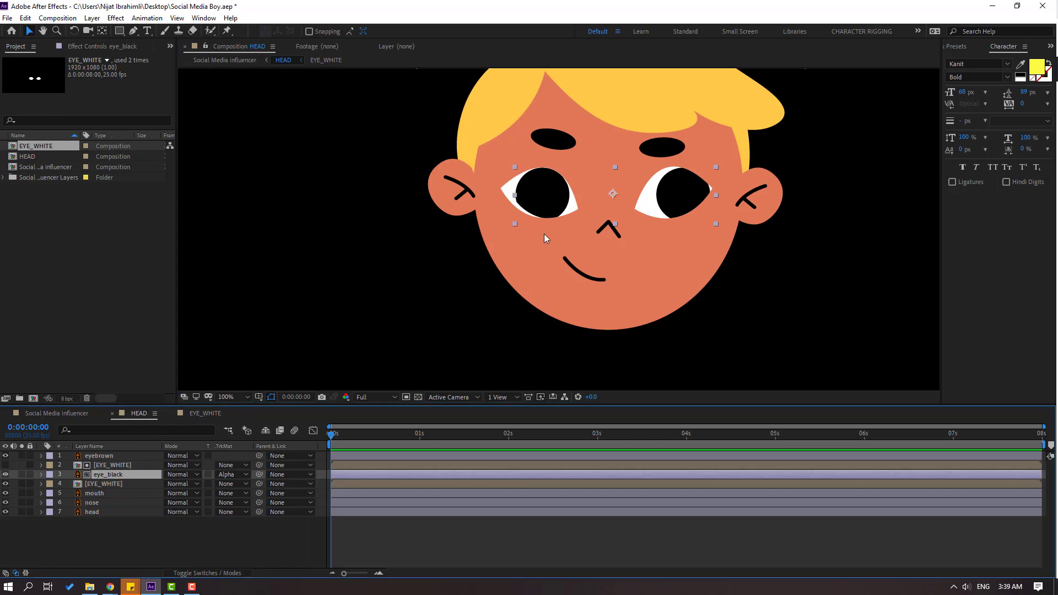
left_click_drag(554, 203, 545, 196)
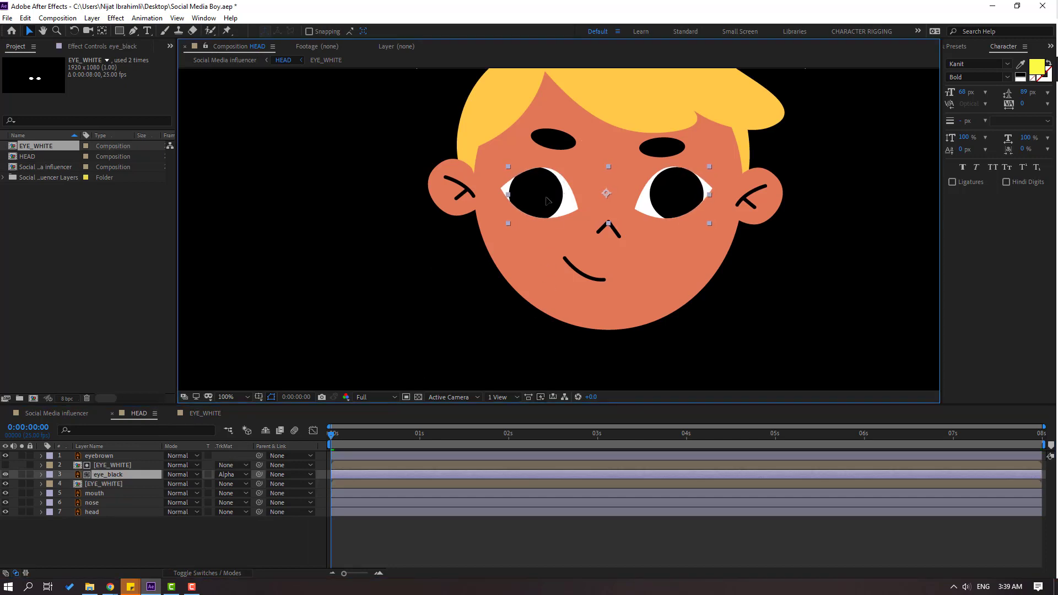
scroll(569, 256, "down", 3)
left_click(540, 531)
scroll(461, 300, "down", 1)
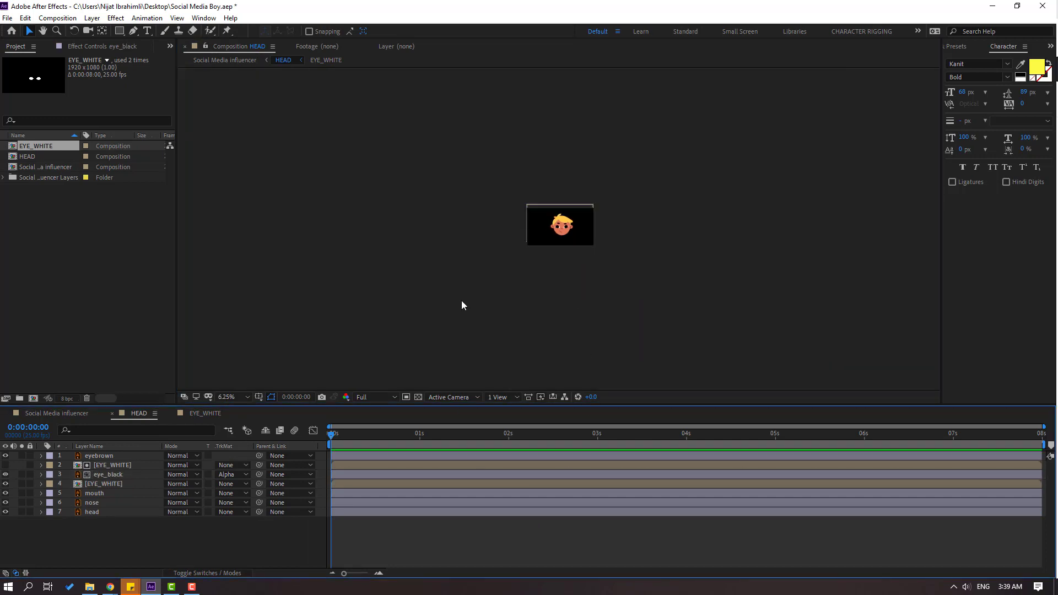
scroll(461, 300, "up", 3)
Parent the upper EYE_WHITE matte layer to the lower EYE_WHITE layer and move the lower layer's anchor point between the eyes.
left_click(115, 466)
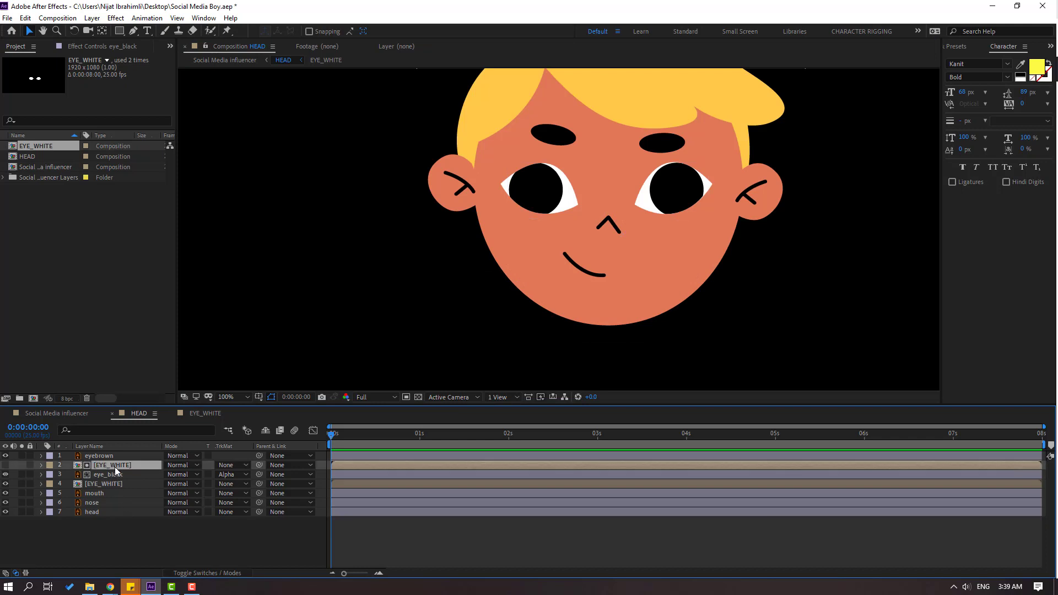
left_click_drag(258, 465, 114, 484)
left_click(100, 486)
key("s")
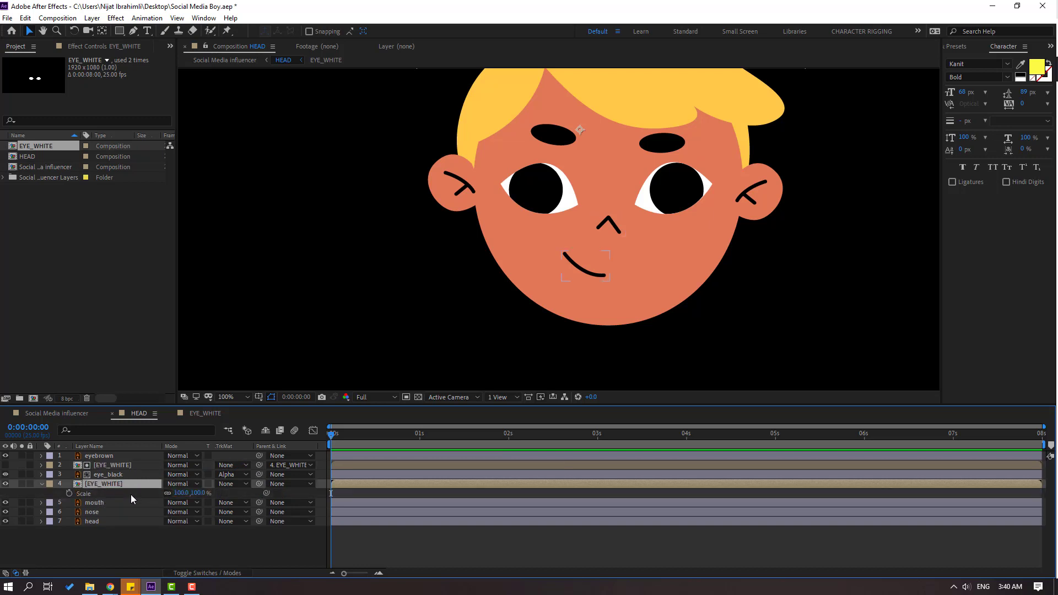
left_click(102, 31)
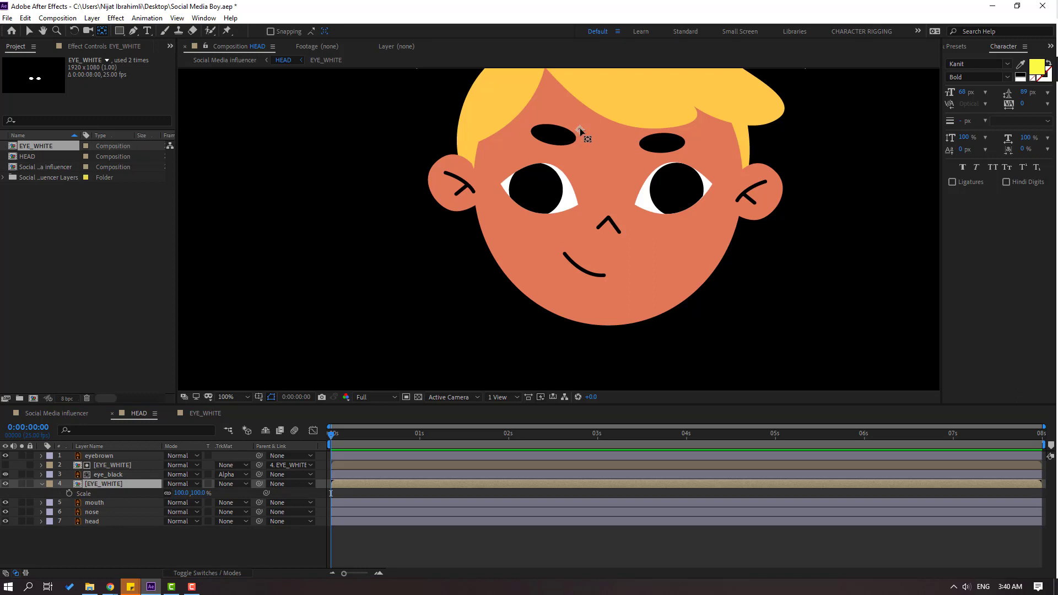
left_click_drag(580, 130, 604, 193)
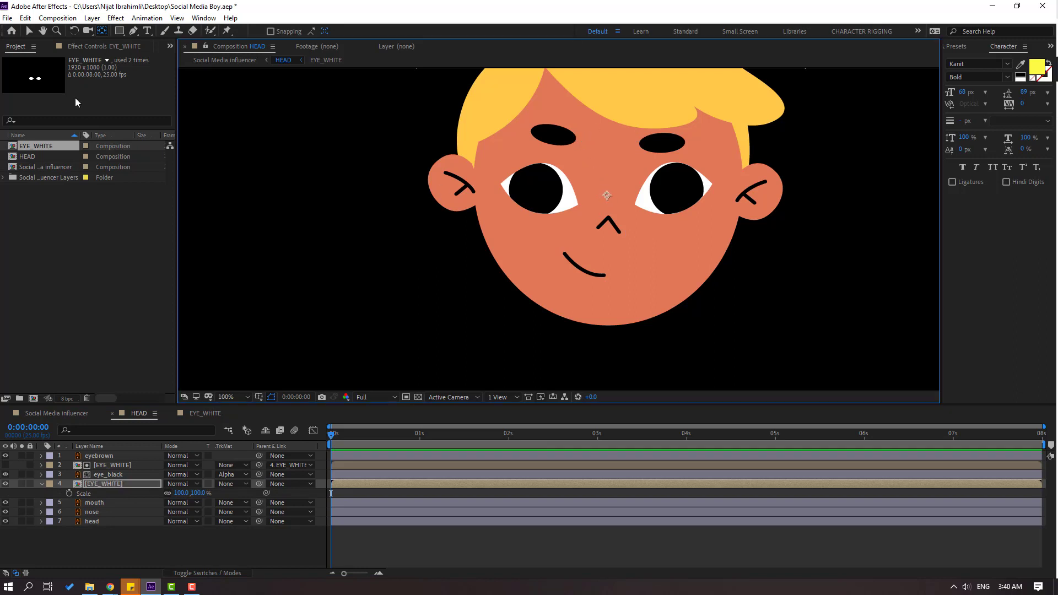
left_click(28, 31)
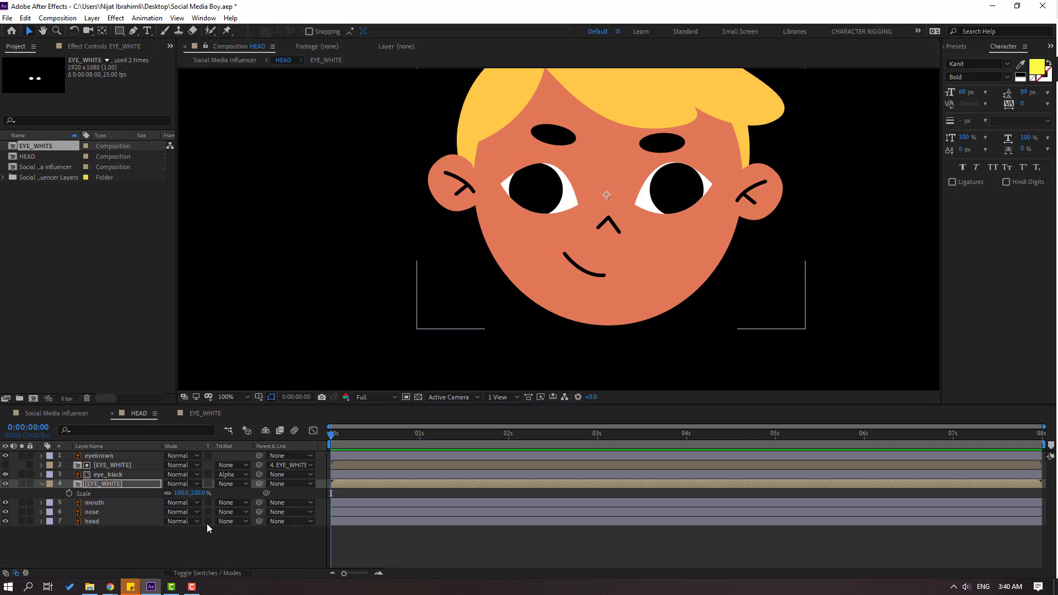
Unlink the lower EYE_WHITE layer's scale proportions and add a 100% Scale keyframe at 0:00:00:04.
left_click(167, 493)
mouse_move(199, 497)
left_mouse_down()
mouse_move(149, 496)
mouse_move(199, 496)
mouse_move(156, 495)
mouse_move(181, 499)
left_mouse_up()
left_click_drag(332, 433, 346, 434)
left_click(68, 493)
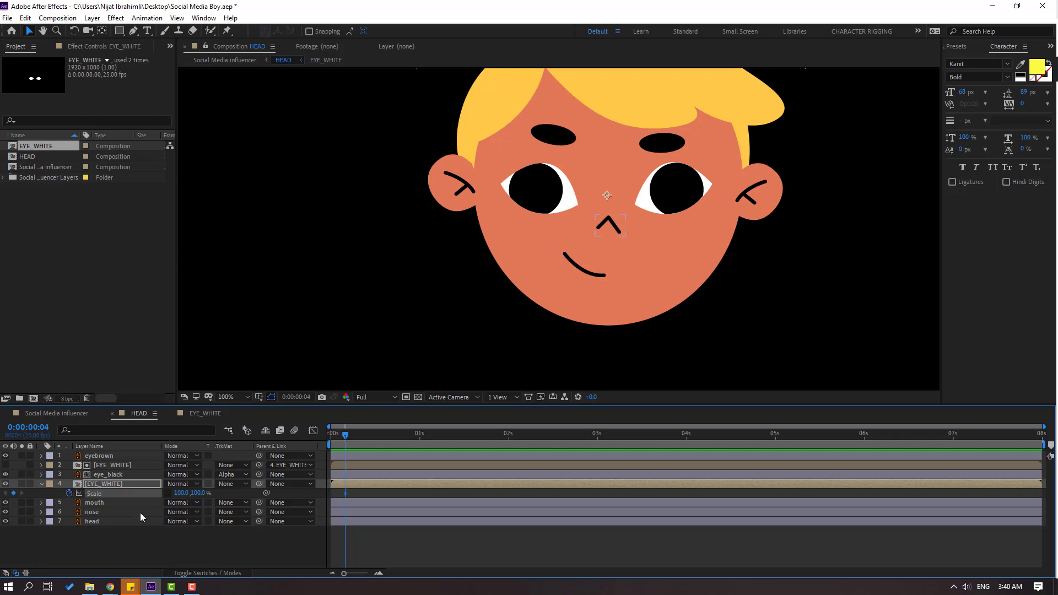
Close the eyes at 0:00:00:07 by setting the lower EYE_WHITE layer's vertical scale to 5%.
key("Page_Down")
key("Page_Down")
key("Page_Down")
type("5")
key("Return")
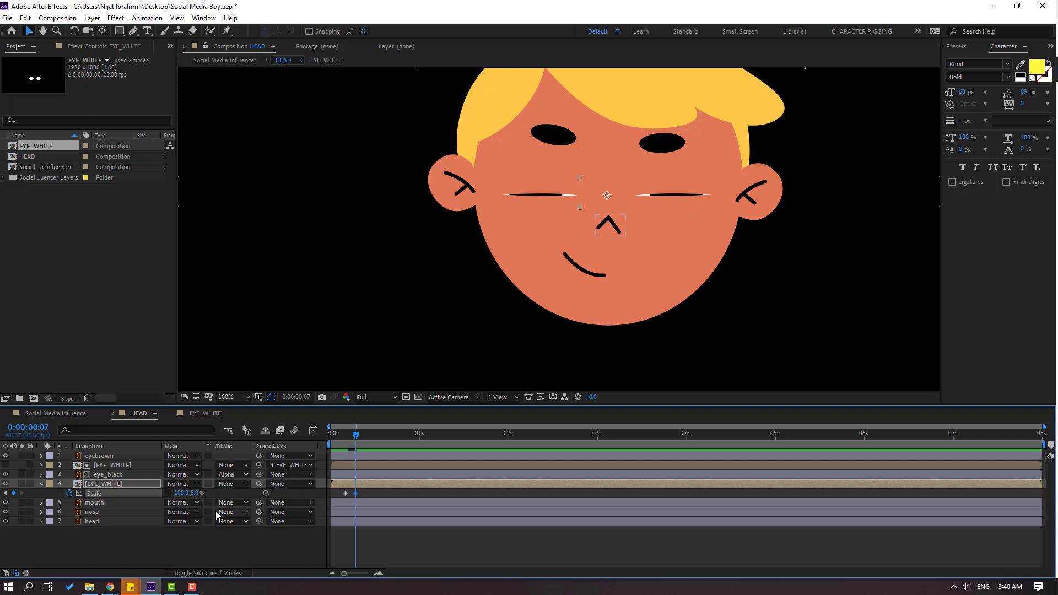
Reopen the eyes at 0:00:00:10 by setting the lower EYE_WHITE layer's vertical scale back to 100%.
key("Page_Down")
key("Page_Down")
key("Page_Down")
left_click(196, 493)
type("100")
key("Return")
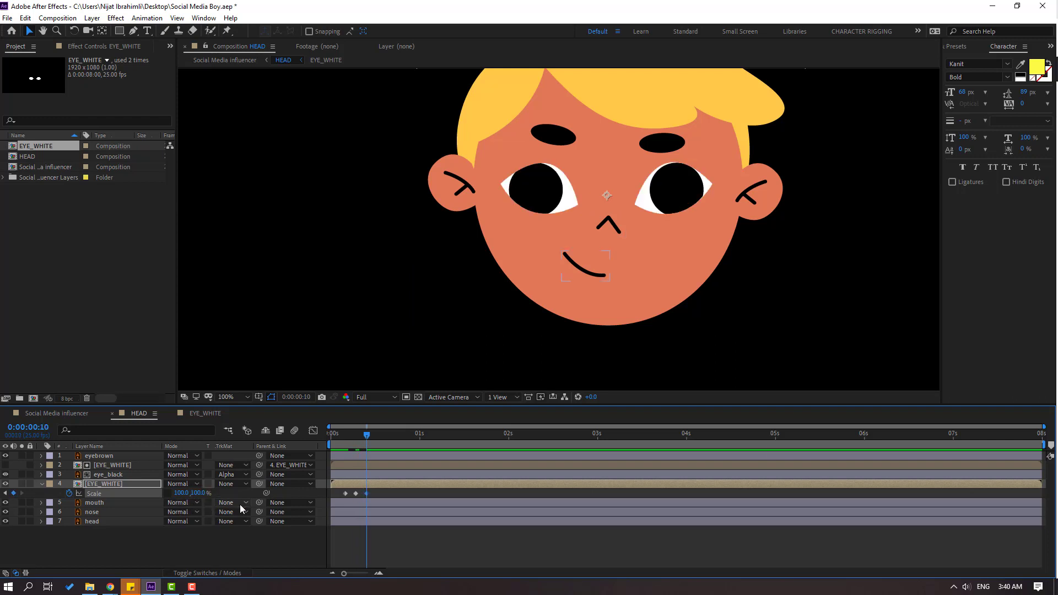
Apply Easy Ease to the three blink Scale keyframes and preview the blink.
right_click(345, 494)
mouse_move(358, 485)
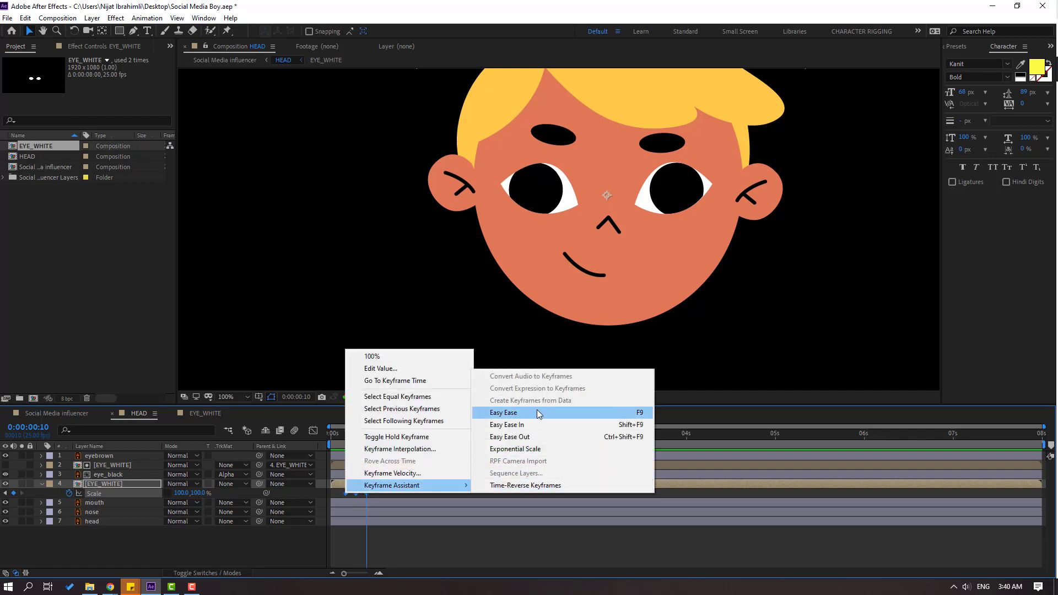
left_click(536, 411)
key("space")
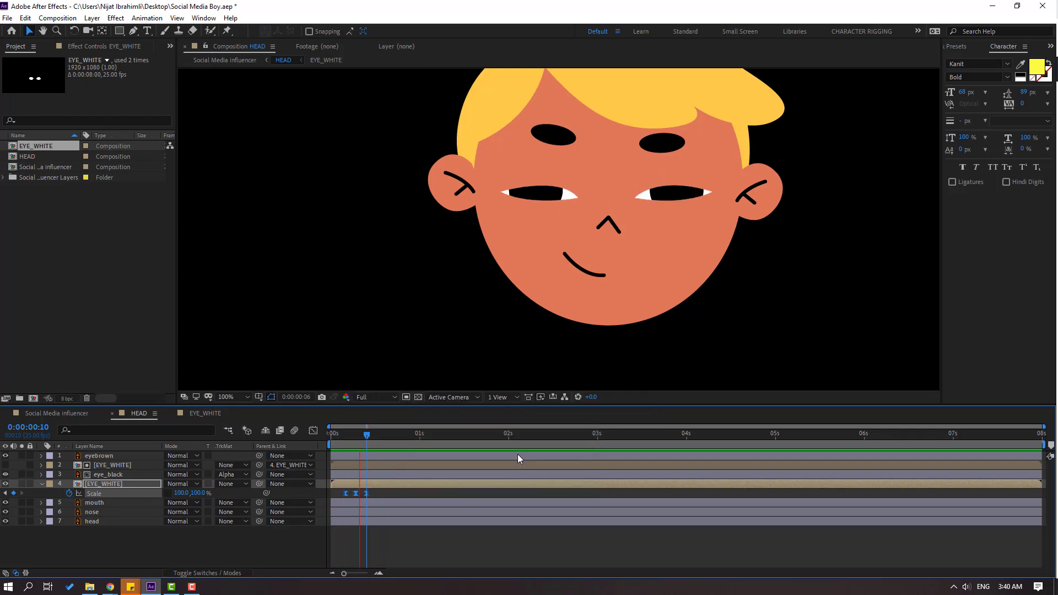
key("space")
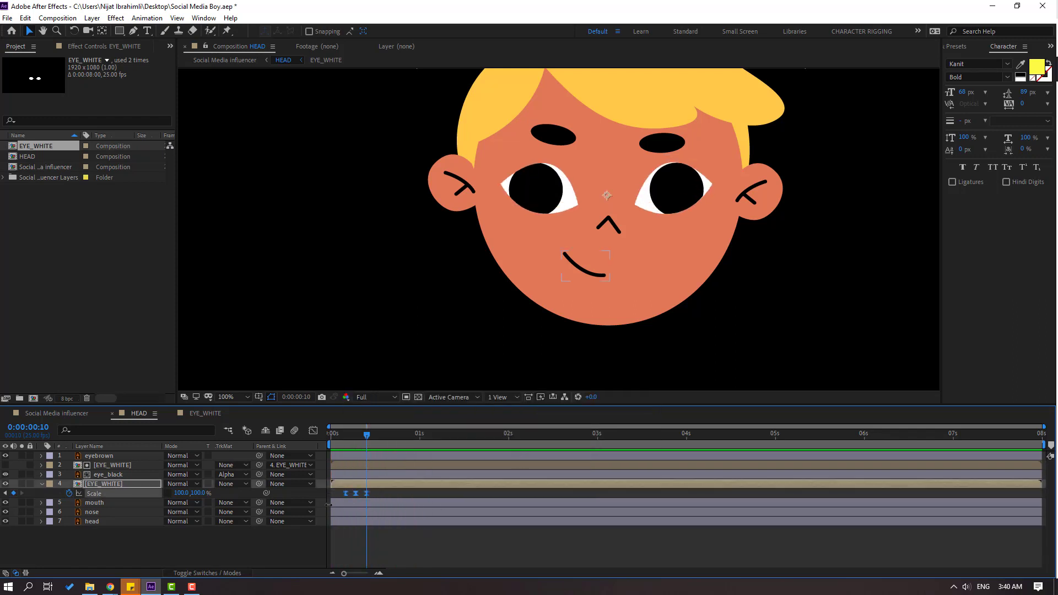
Paste the blink keyframes at about 1.8, 3.7 and 5.5 seconds and at 0:00:06:22, and play back the repeated blinks.
left_click_drag(423, 429, 657, 435)
key("ctrl+v")
key("ctrl+v")
left_click_drag(763, 438, 818, 438)
key("ctrl+v")
left_click_drag(936, 438, 942, 438)
key("ctrl+v")
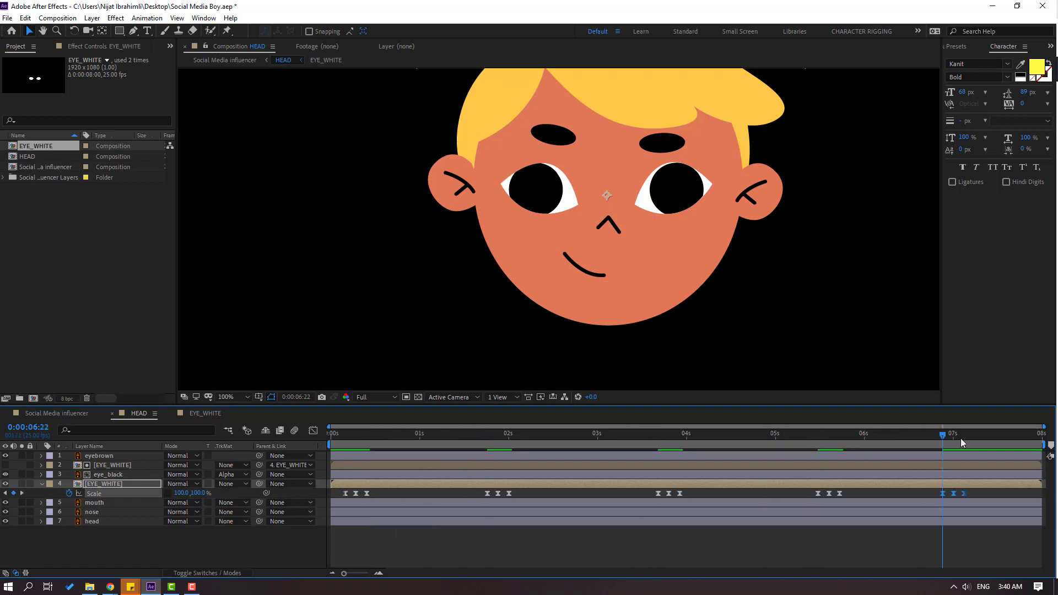
key("space")
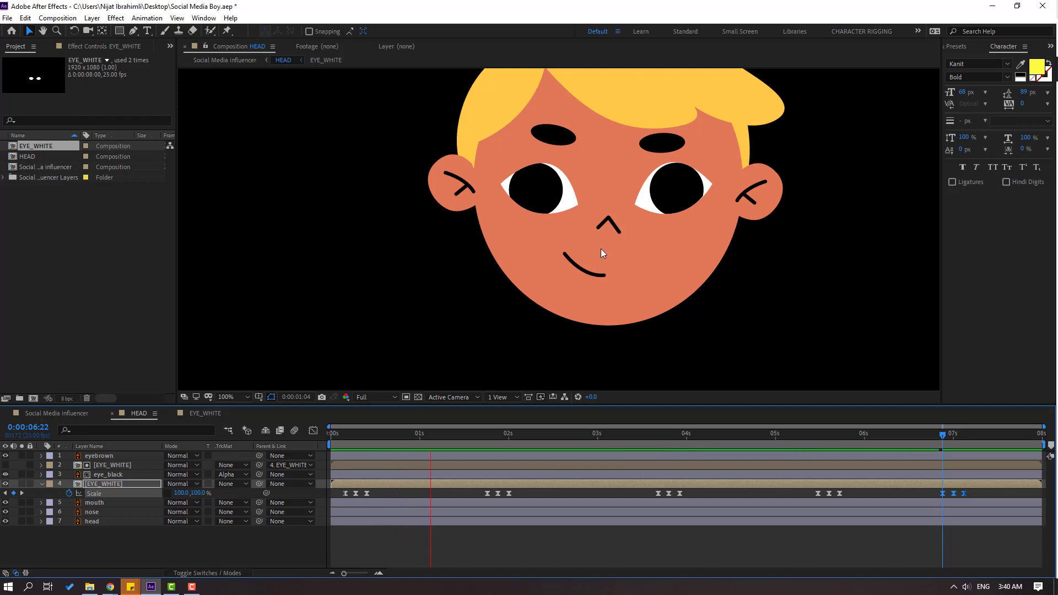
scroll(552, 261, "down", 4)
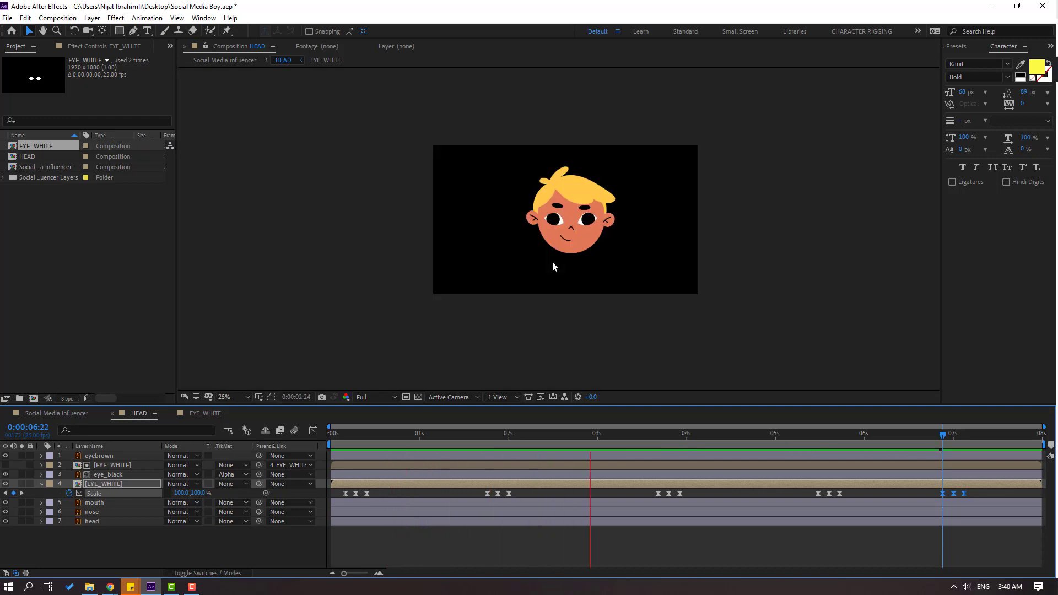
key("space")
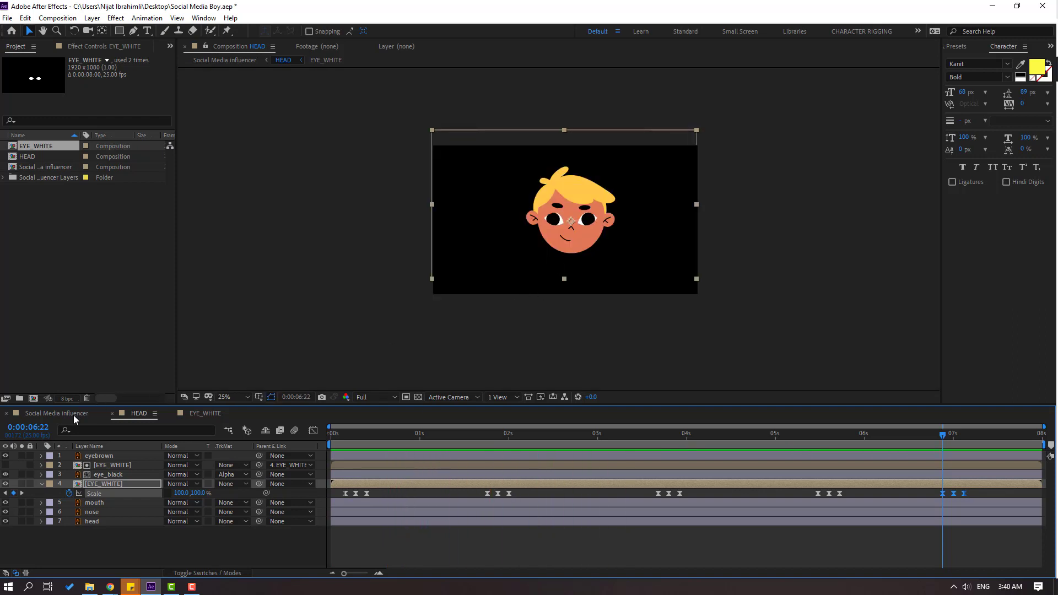
In the Social Media influencer composition, scale the HEAD layer down to 42% and seat it on the body's neck.
left_click(45, 417)
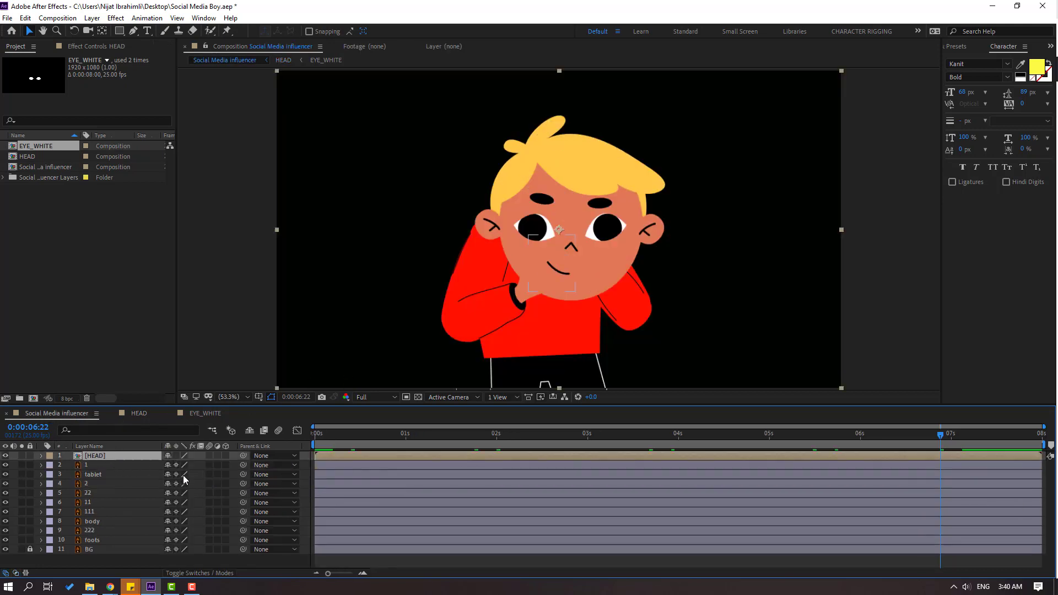
key("s")
left_click_drag(179, 465, 142, 465)
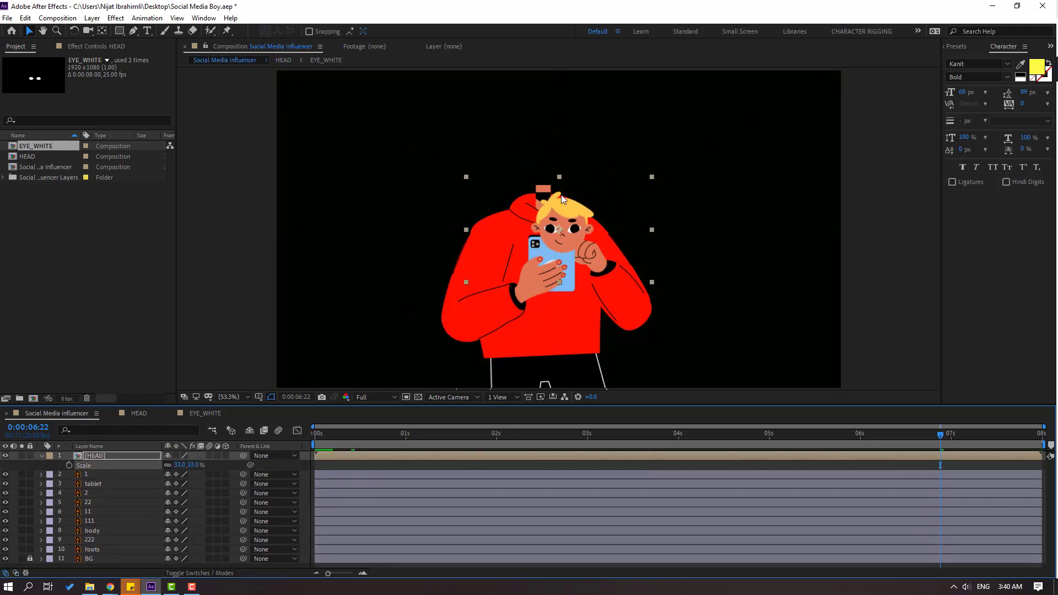
left_click_drag(560, 195, 543, 140)
scroll(484, 128, "up", 2)
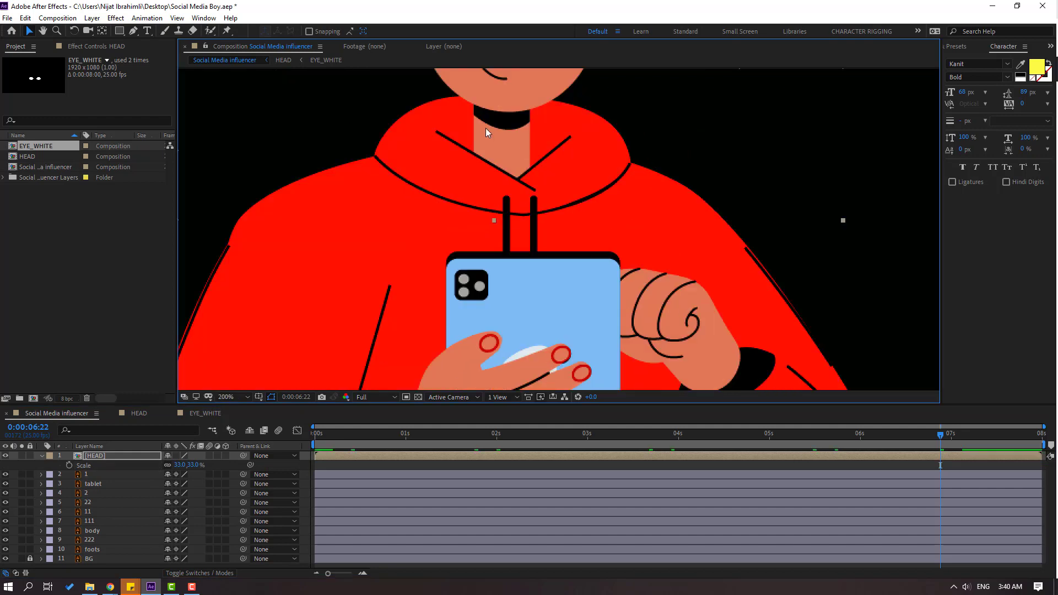
scroll(485, 127, "up", 5)
left_click_drag(179, 465, 184, 465)
left_click_drag(482, 278, 481, 253)
scroll(481, 253, "down", 2)
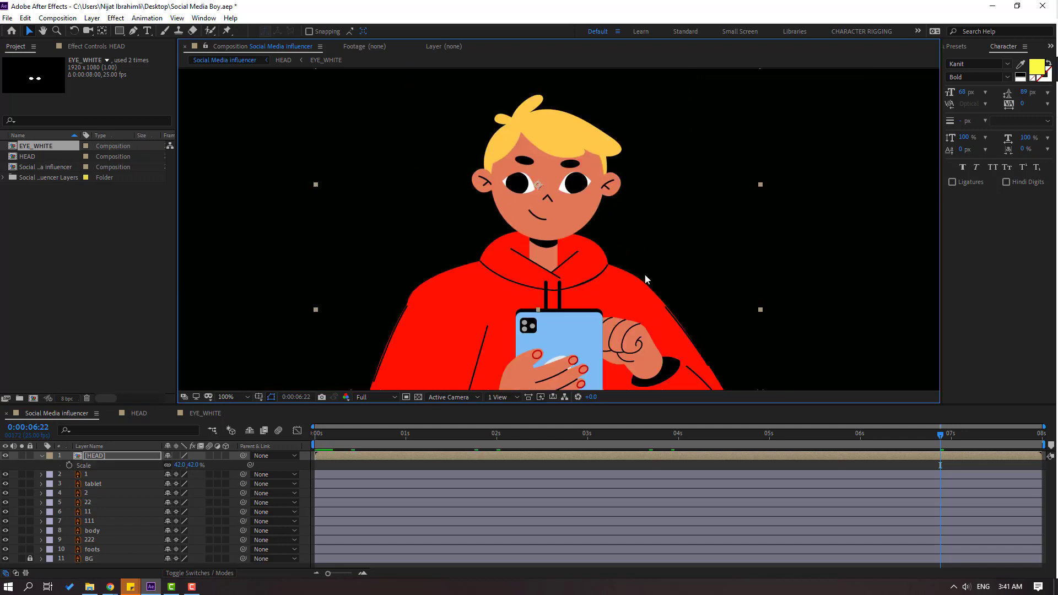
scroll(643, 276, "down", 4)
scroll(643, 276, "up", 4)
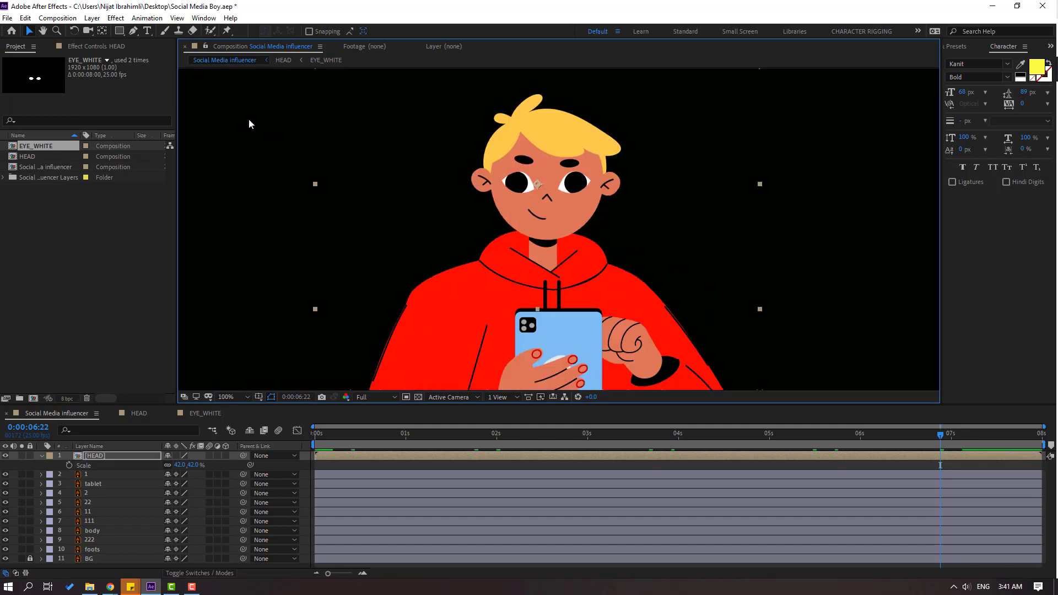
Move the HEAD layer's anchor point to the neck just below the chin and collapse the layer's properties.
key("h")
scroll(560, 212, "up", 2)
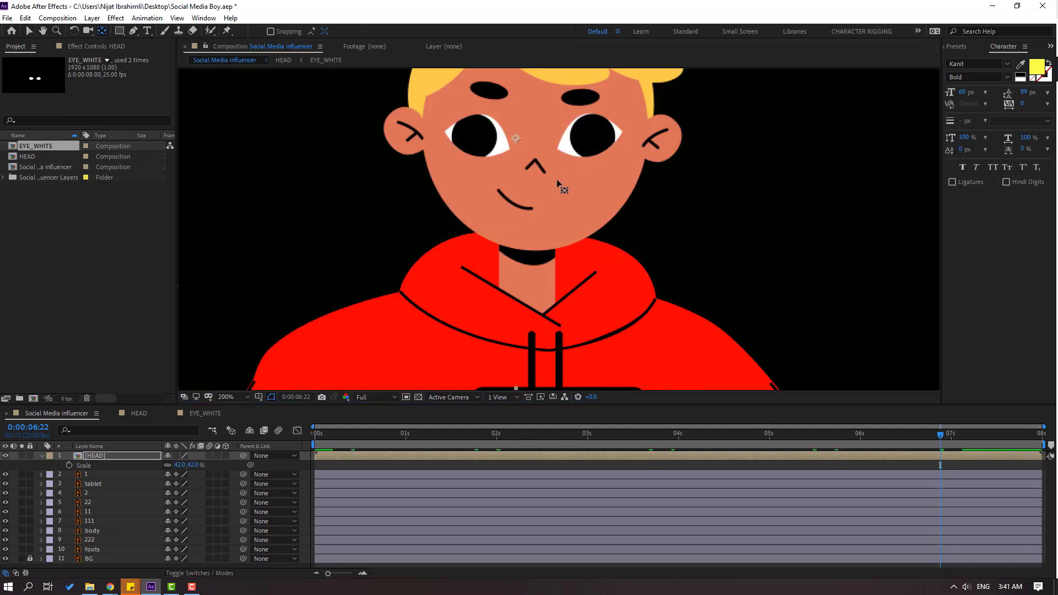
left_click_drag(557, 179, 557, 185)
key("y")
left_click_drag(517, 143, 521, 164)
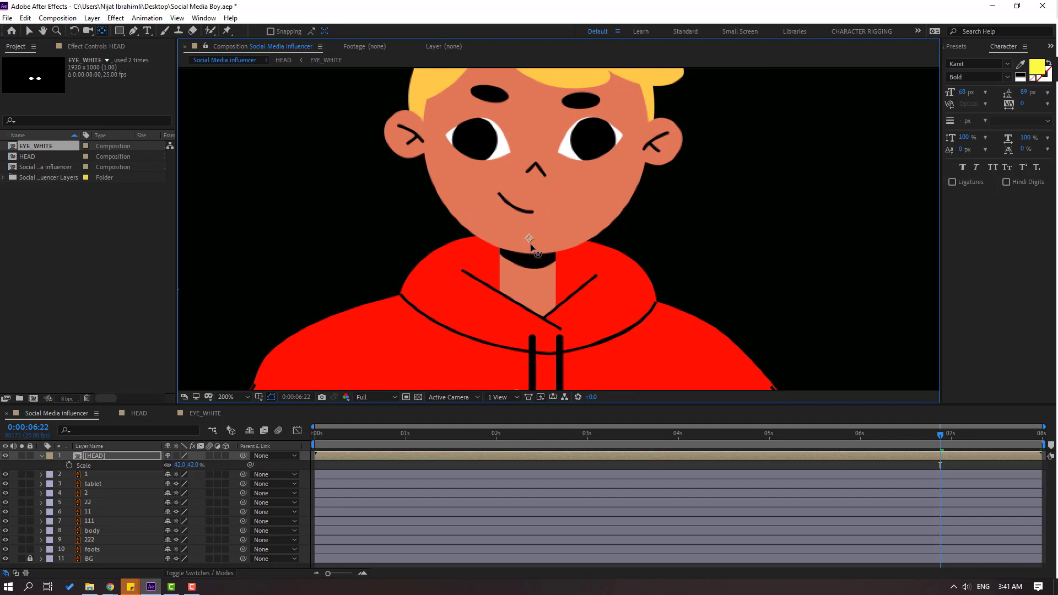
left_click_drag(530, 243, 533, 255)
left_click(29, 31)
key("comma")
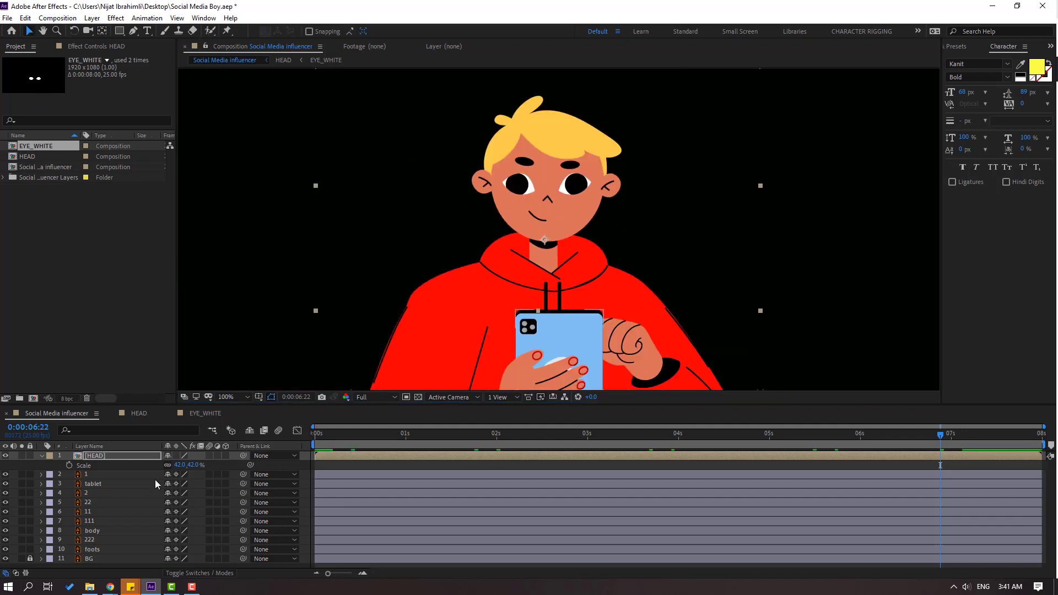
left_click(41, 456)
Solo hand layer 1 and show it up close against the transparency grid.
key("comma")
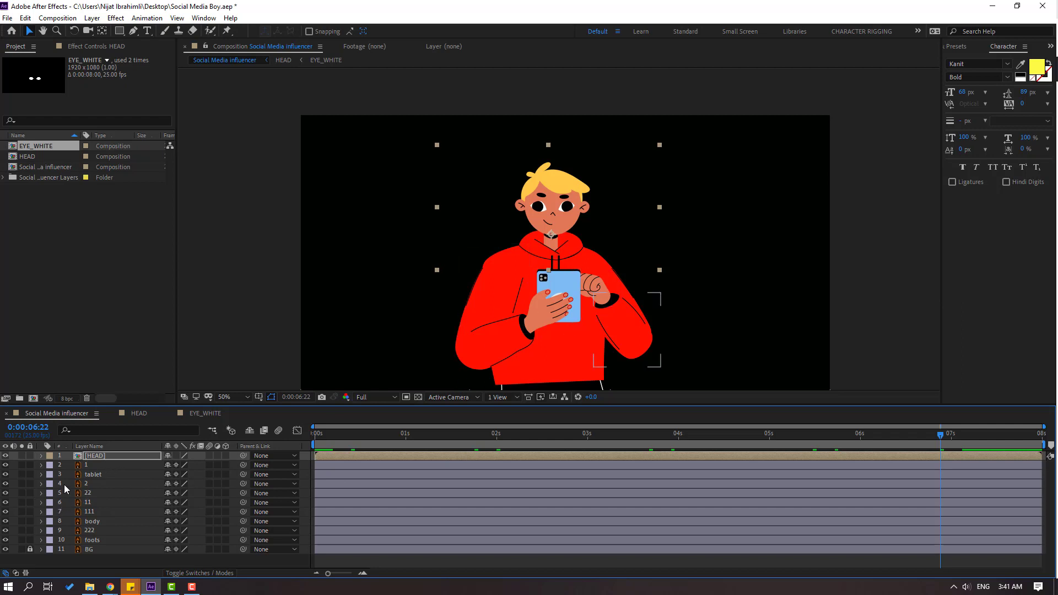
left_click(85, 466)
left_click_drag(490, 329, 488, 251)
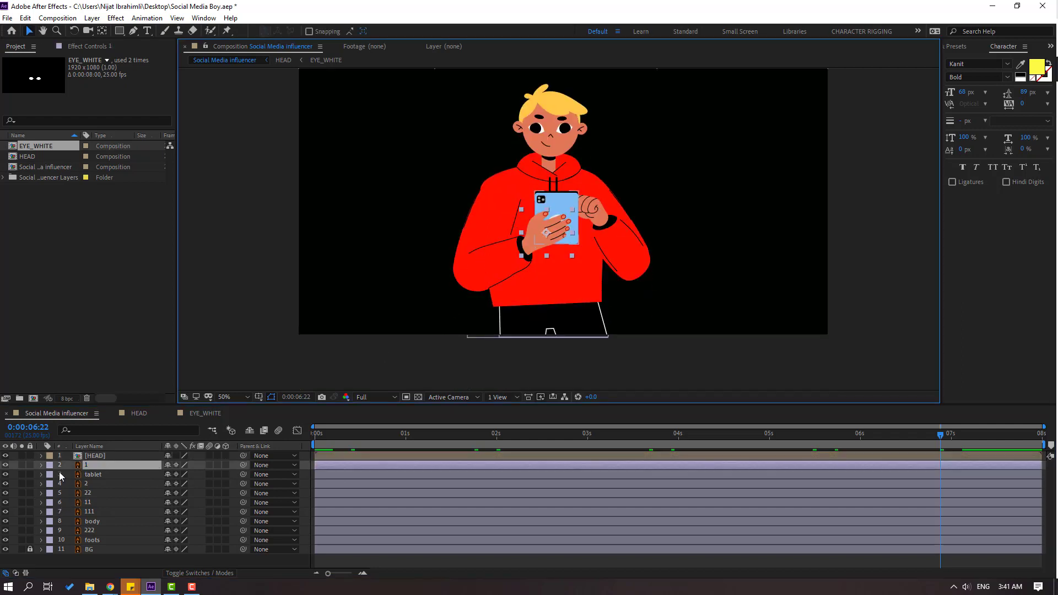
left_click(22, 465)
scroll(486, 292, "up", 2)
left_click_drag(330, 317, 379, 278)
left_click(418, 397)
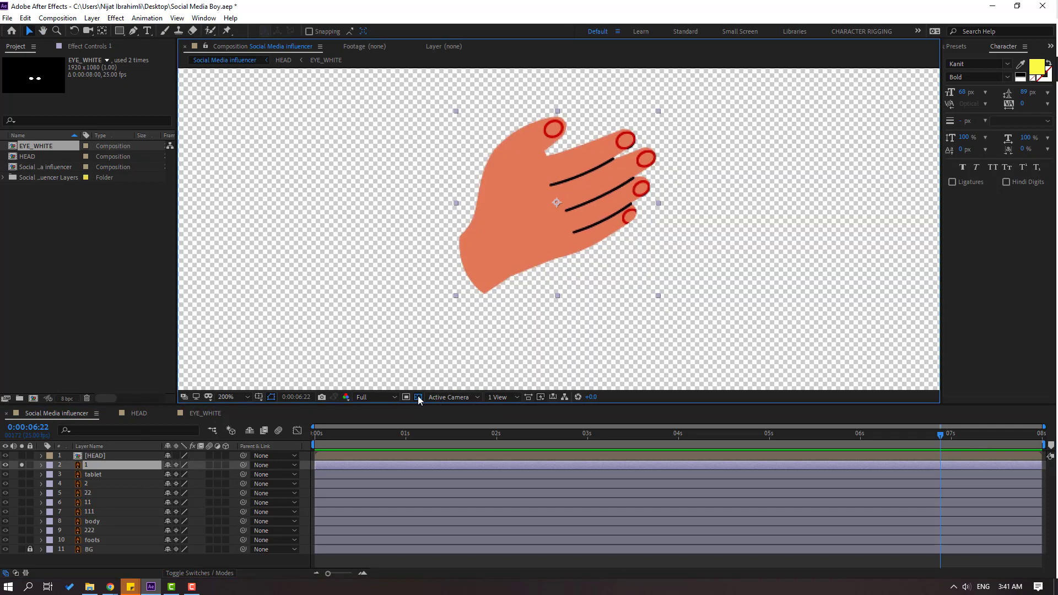
Move hand layer 1's anchor point from the palm to the wrist.
left_click(103, 31)
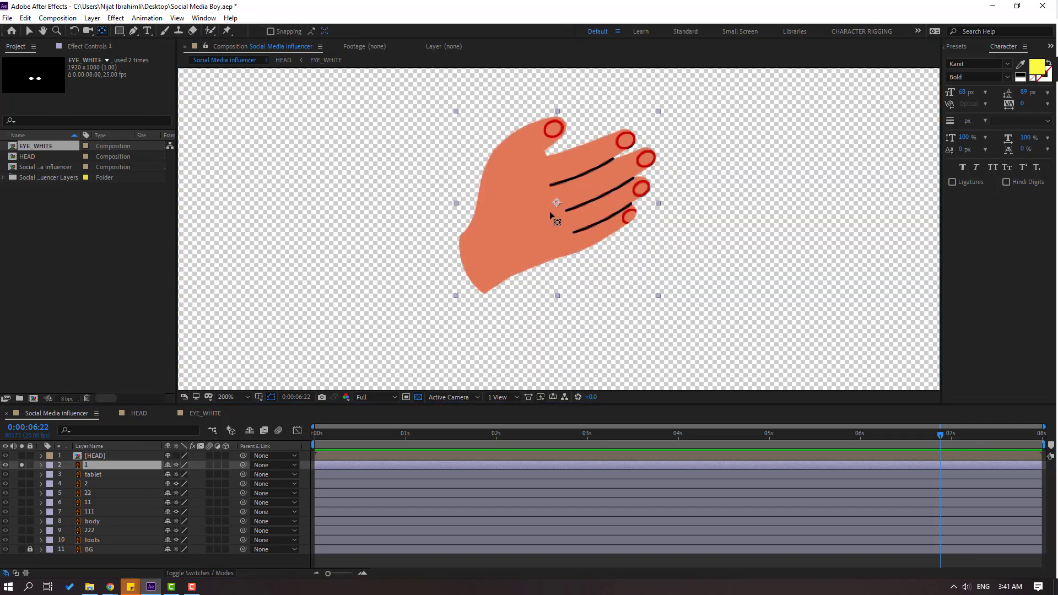
left_click_drag(554, 203, 470, 269)
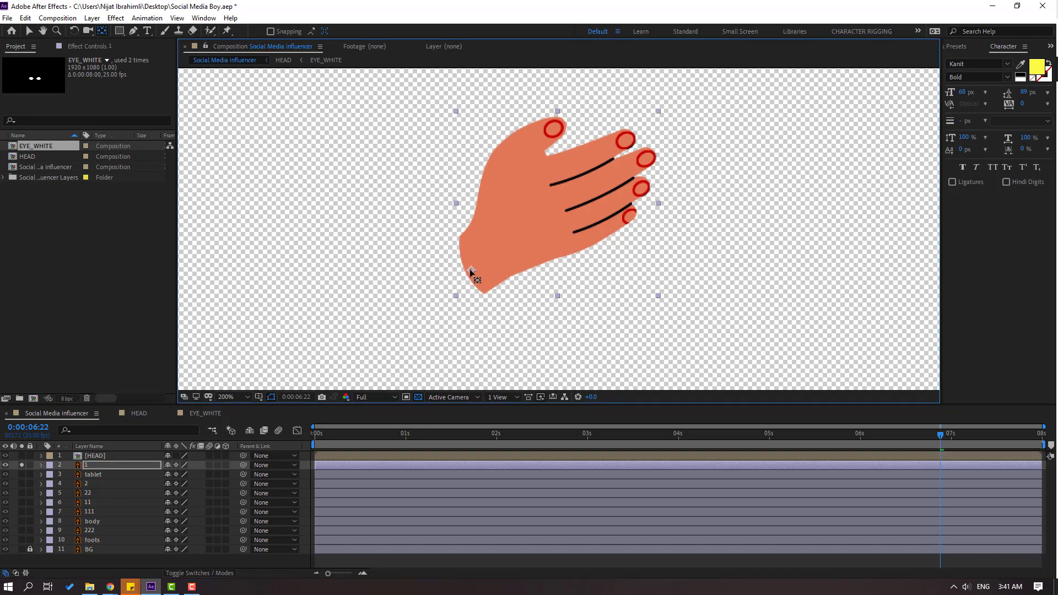
left_click(29, 31)
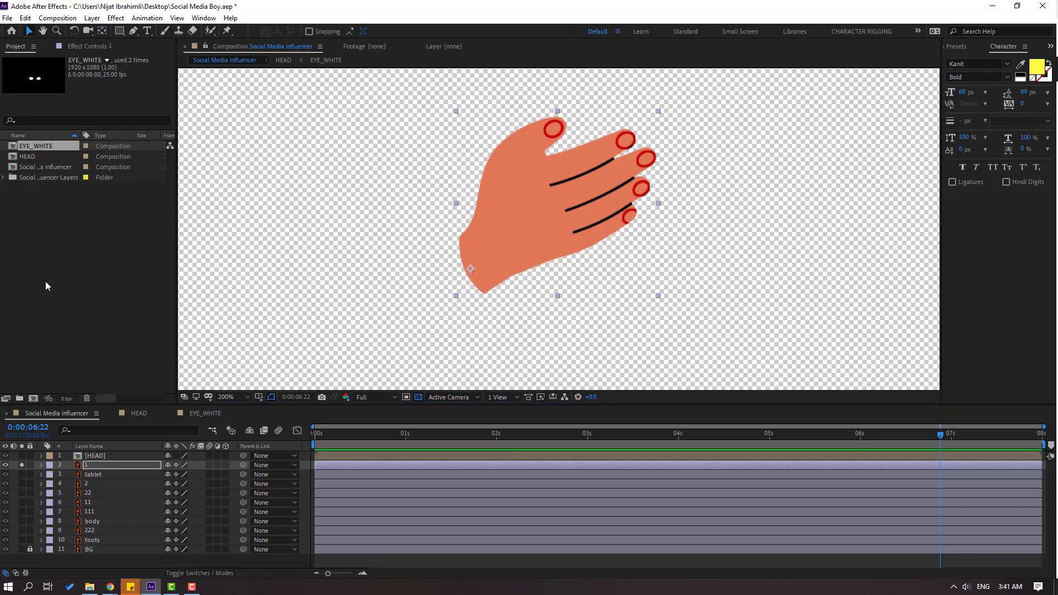
Unsolo hand layer 1, solo forearm layer 11 and move its anchor point to the elbow end of the sleeve.
left_click(21, 465)
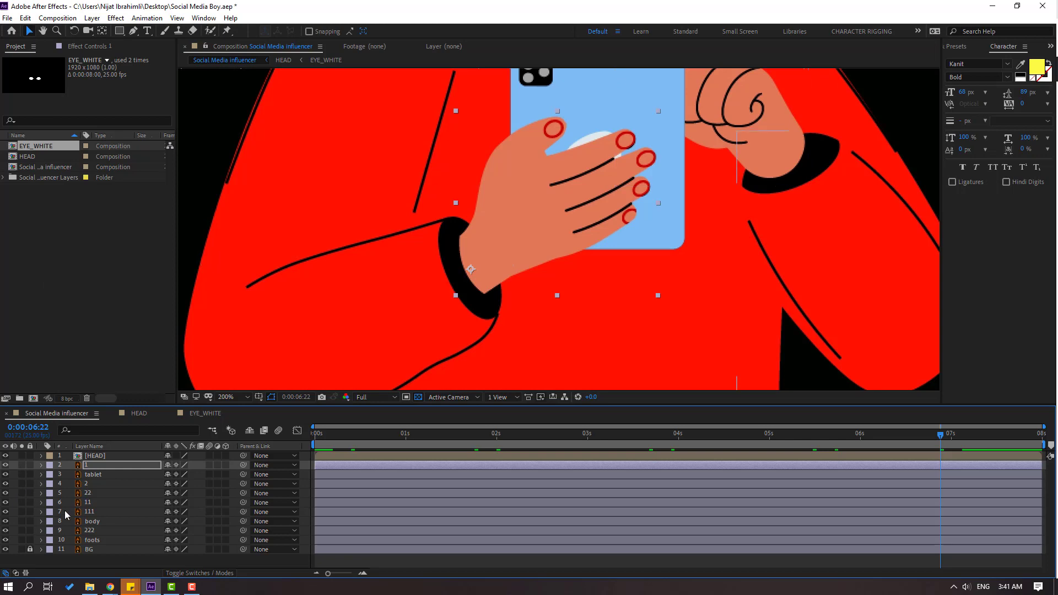
left_click(88, 502)
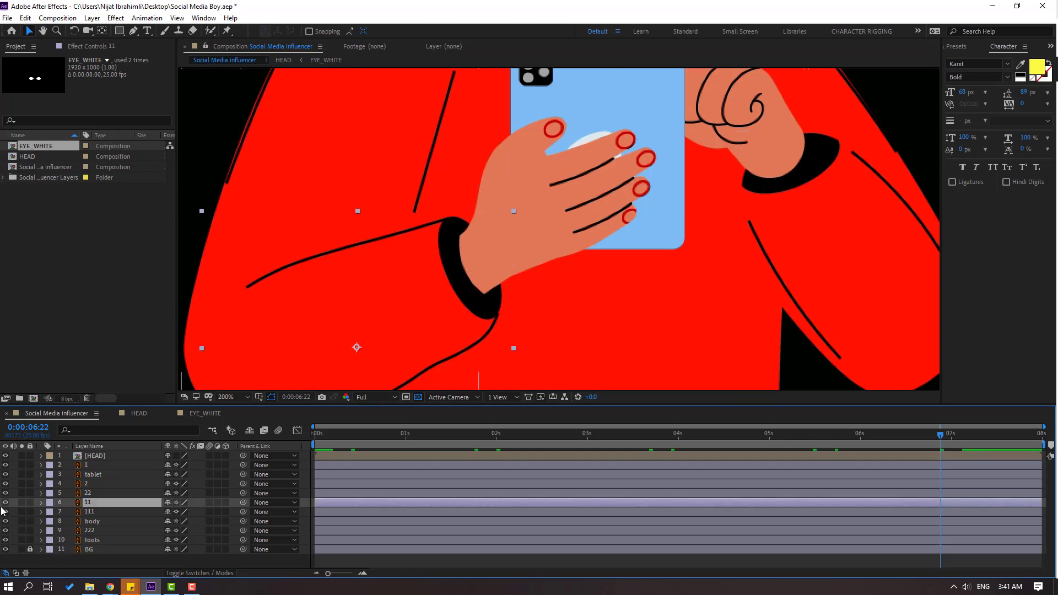
left_click(22, 502)
left_click_drag(515, 185, 604, 93)
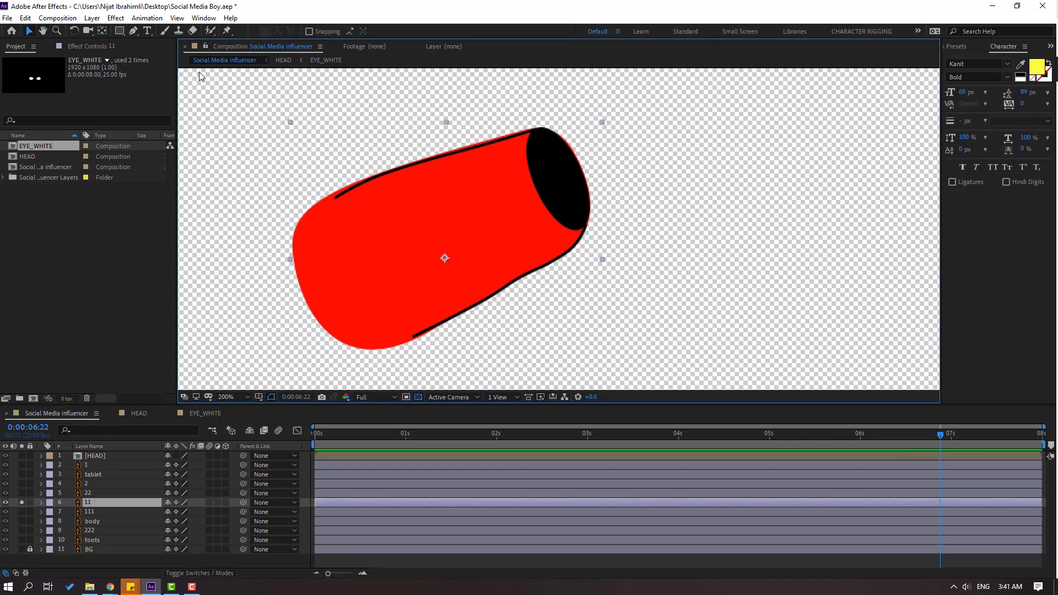
left_click(101, 30)
left_click_drag(445, 262, 310, 293)
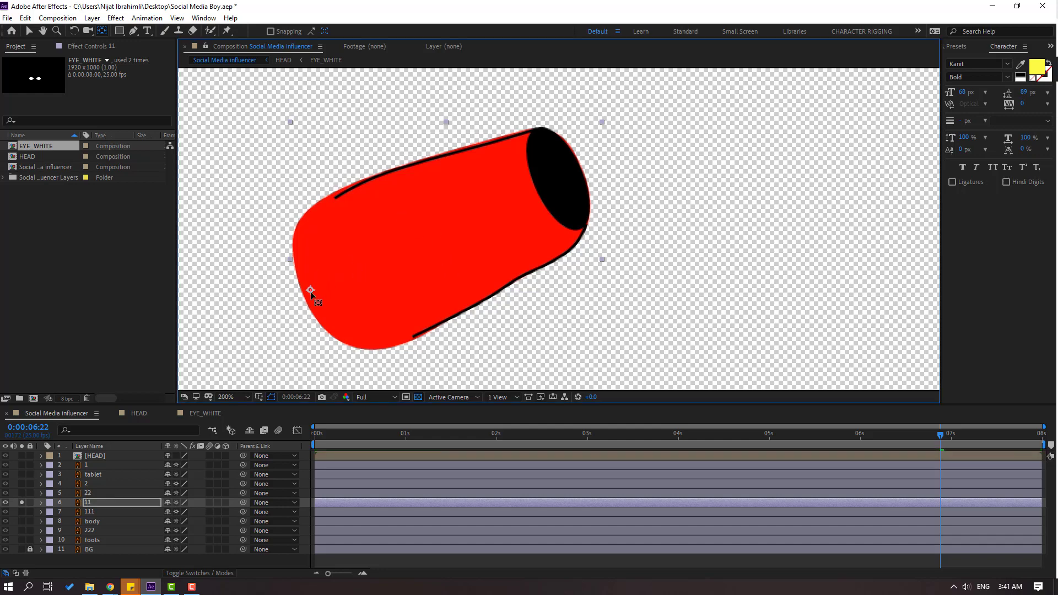
left_click(29, 31)
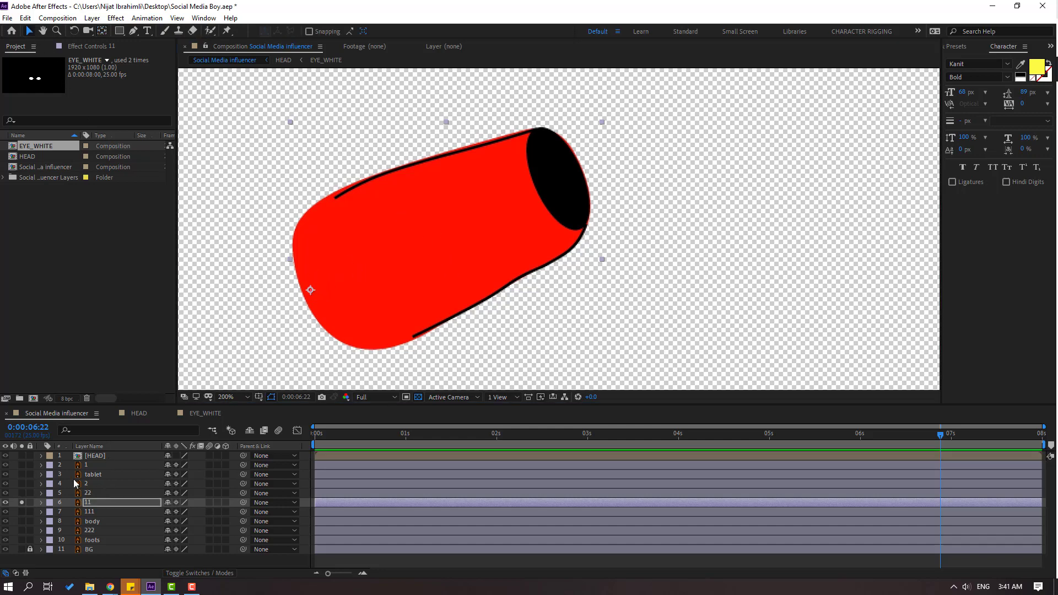
Solo upper-arm layer 111 too, move its anchor point to the shoulder, and unsolo both sleeve layers.
left_click(89, 513)
left_click(21, 512)
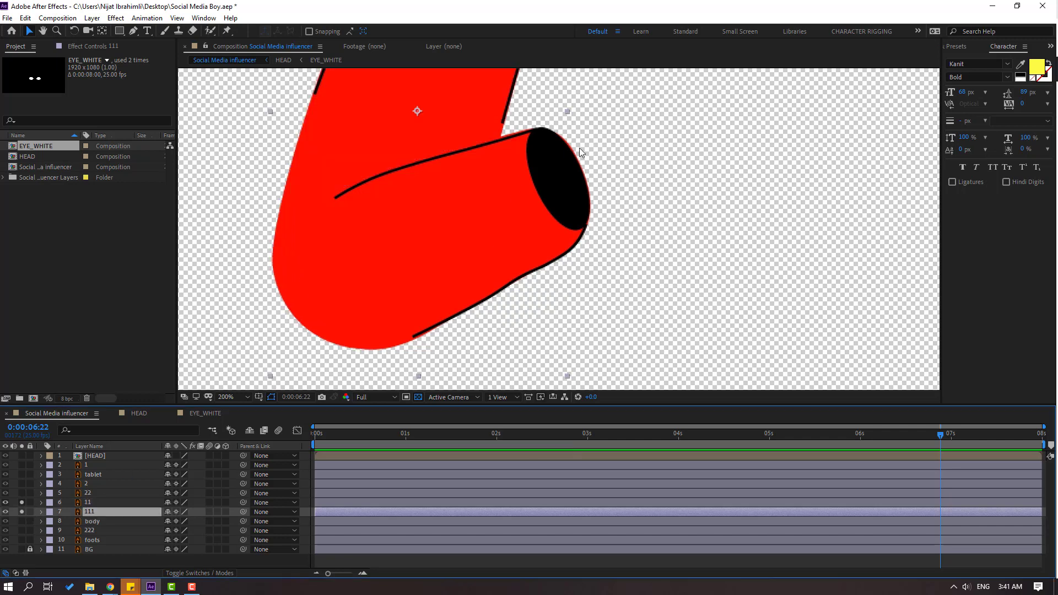
scroll(495, 265, "down", 2)
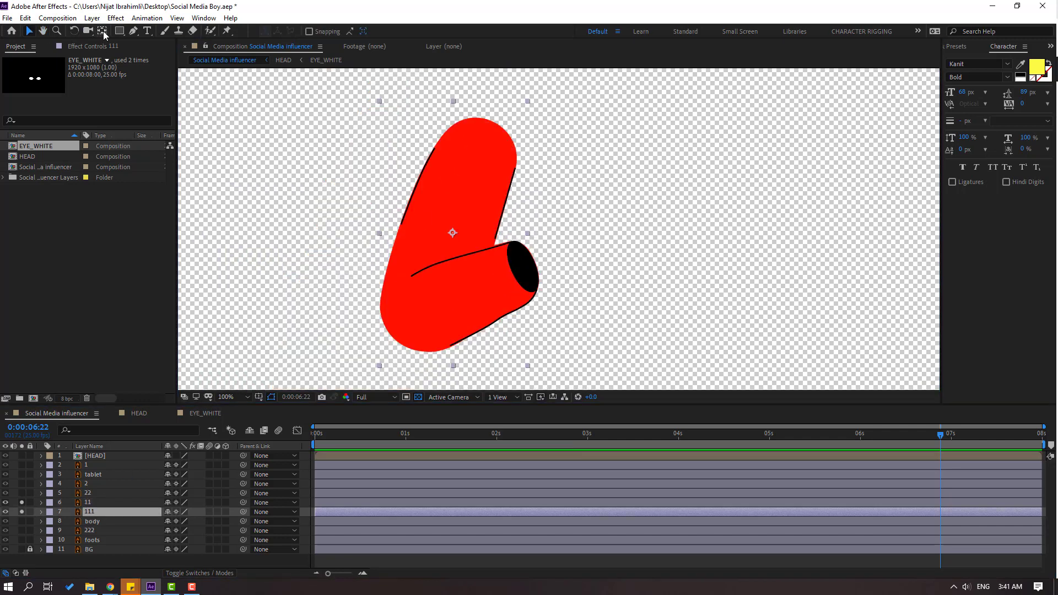
left_click(102, 31)
left_click_drag(452, 231, 484, 126)
left_click(30, 31)
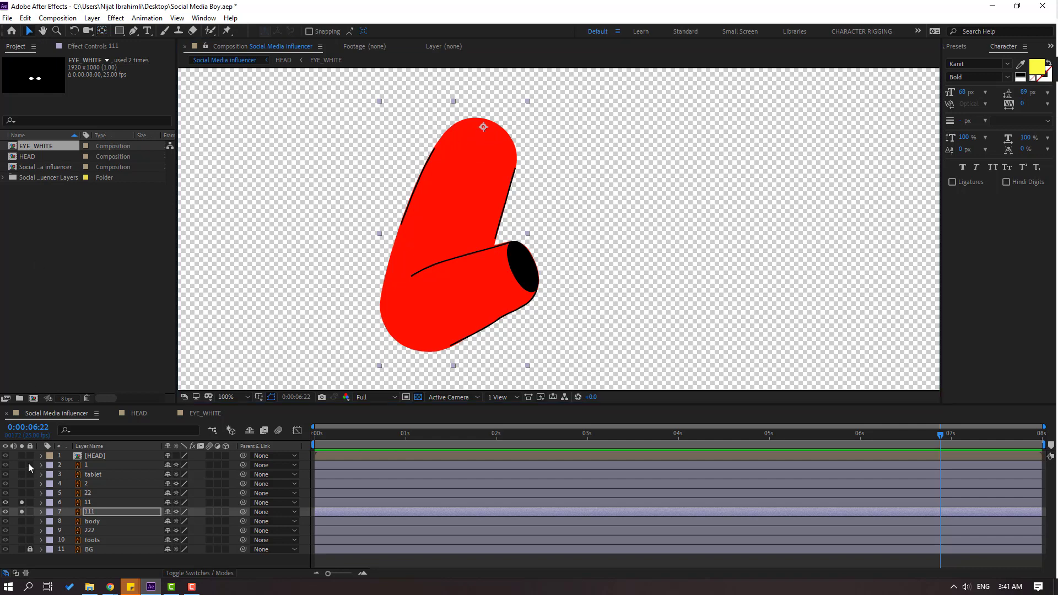
left_click(21, 502)
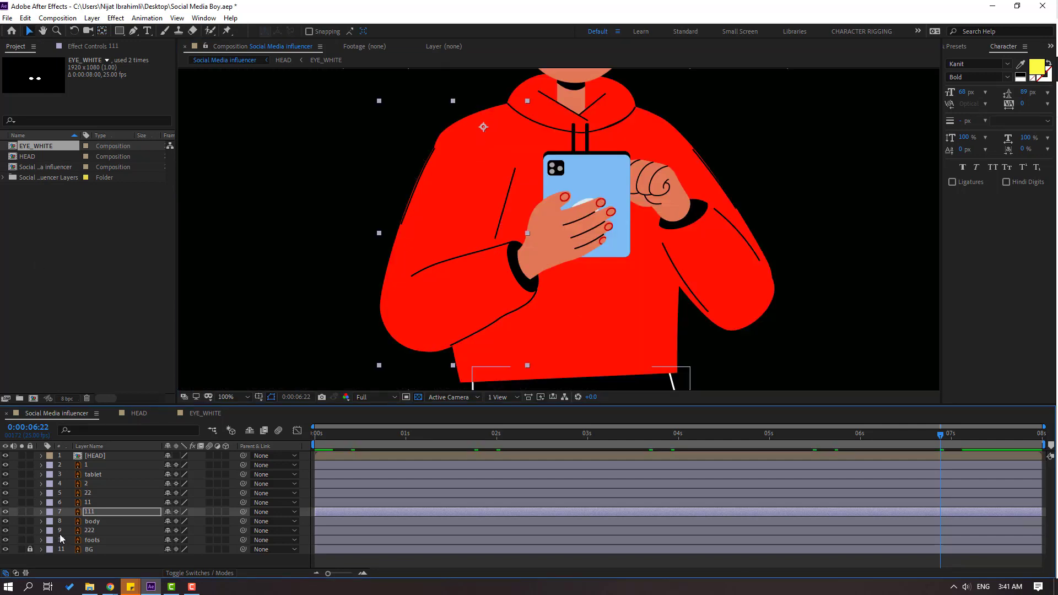
Parent hand layer 1 to forearm layer 11, and layer 11 to upper-arm layer 111.
left_click(83, 466)
left_click_drag(243, 465, 87, 503)
left_click(87, 502)
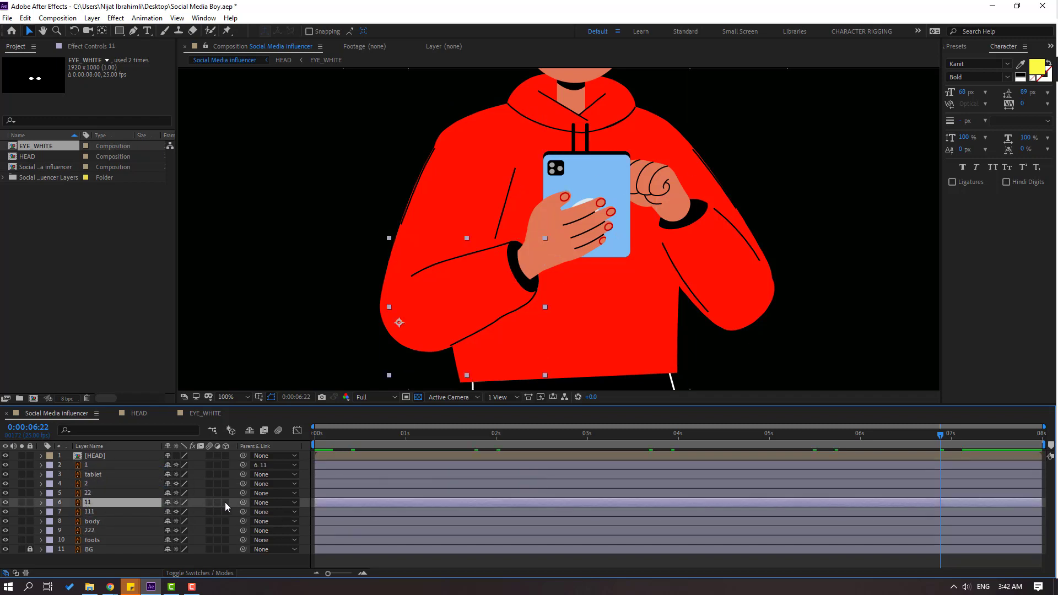
left_click_drag(243, 502, 90, 510)
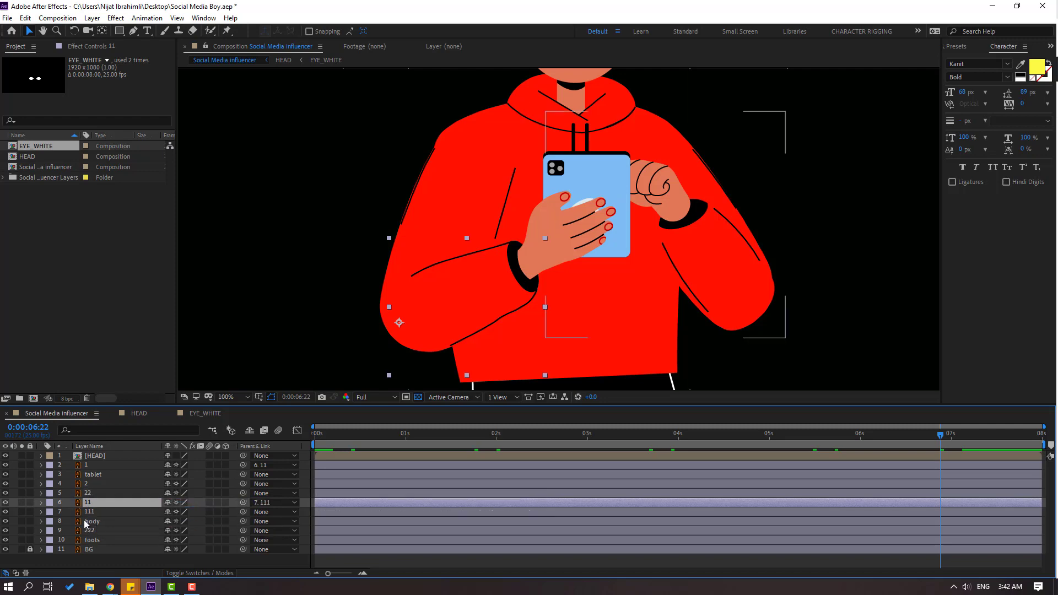
Solo layers 1, 11 and 111 together to inspect the linked arm, and restore the full character view.
left_click(90, 509)
left_click(90, 501, "ctrl")
left_click(90, 464, "ctrl")
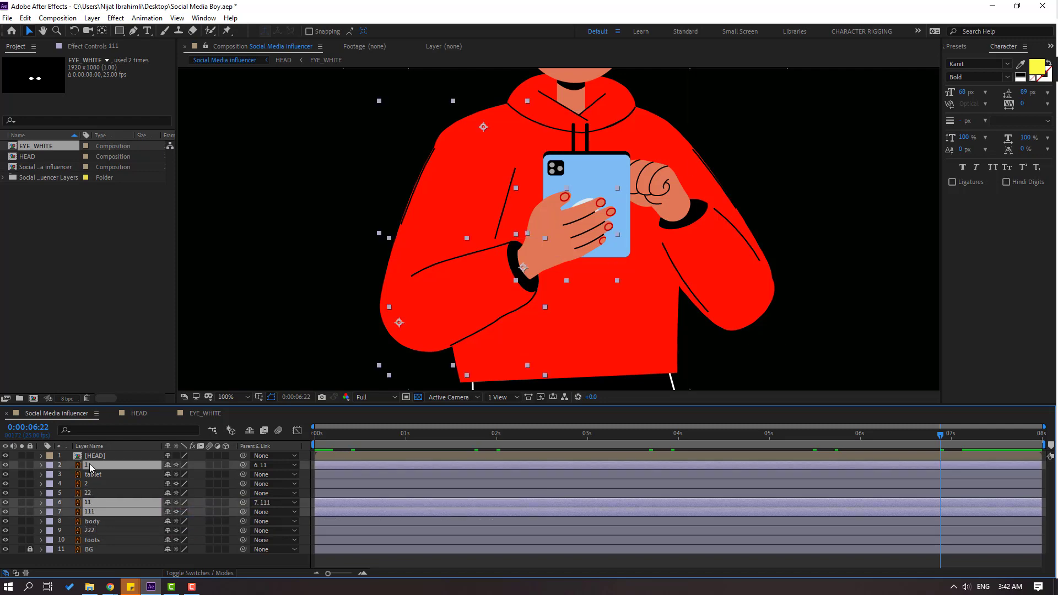
left_click(22, 465)
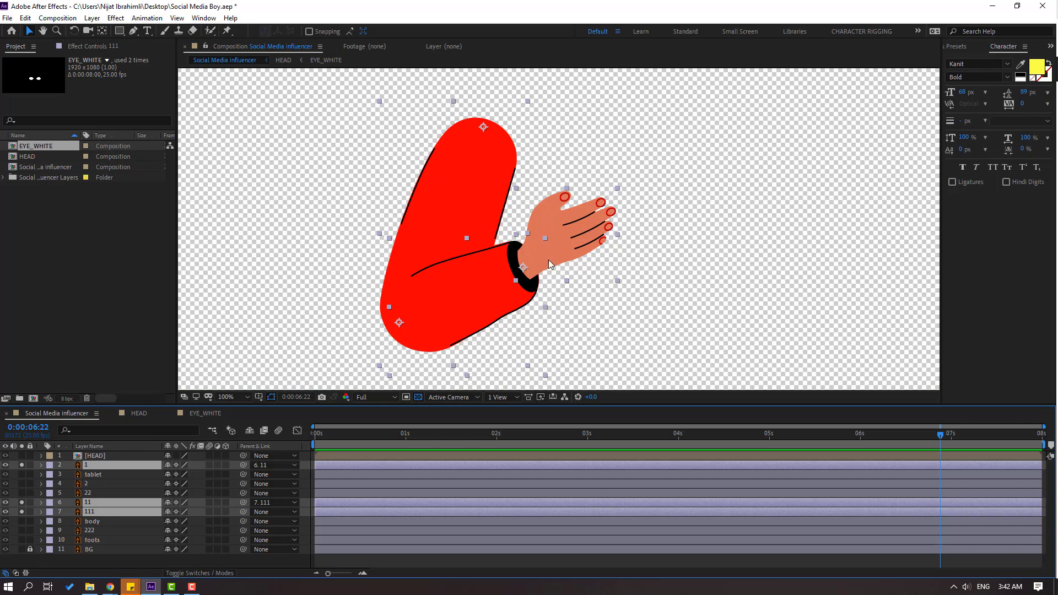
left_click(22, 464)
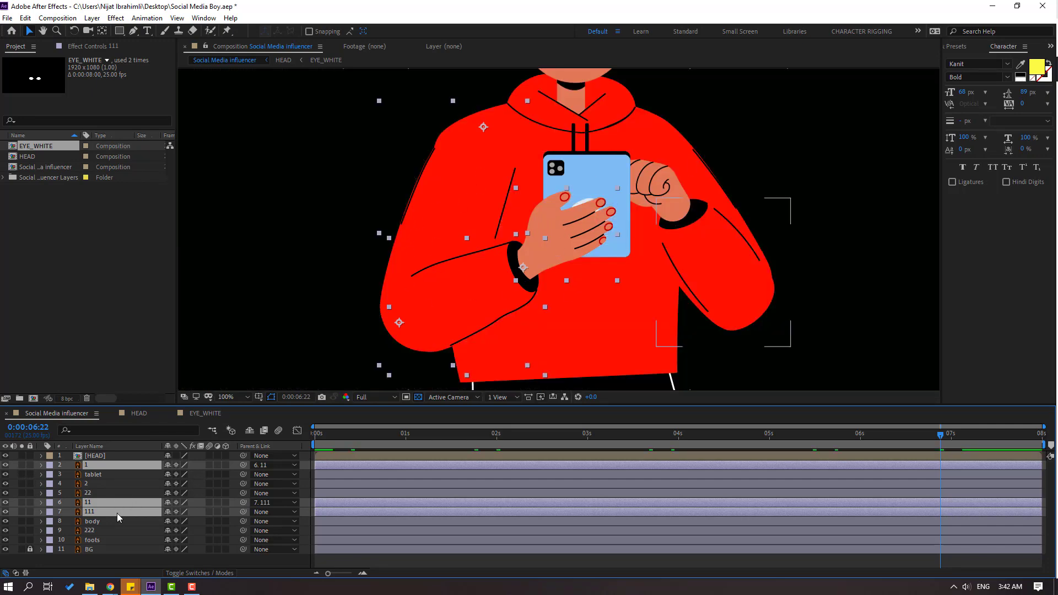
Parent upper-arm layer 111 to the body layer.
left_click(91, 520)
left_click(89, 513)
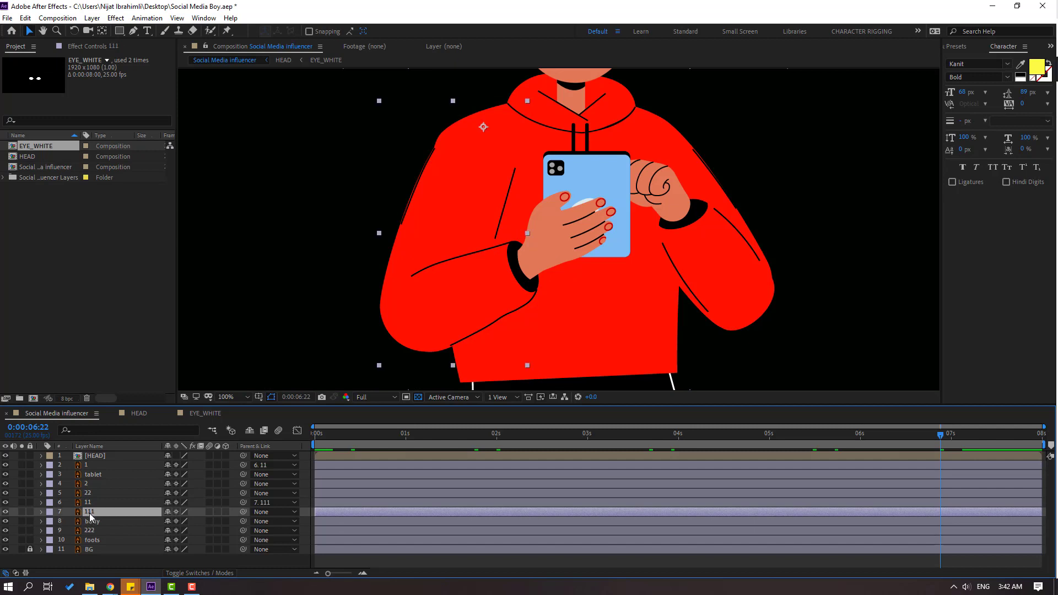
left_click_drag(242, 513, 93, 521)
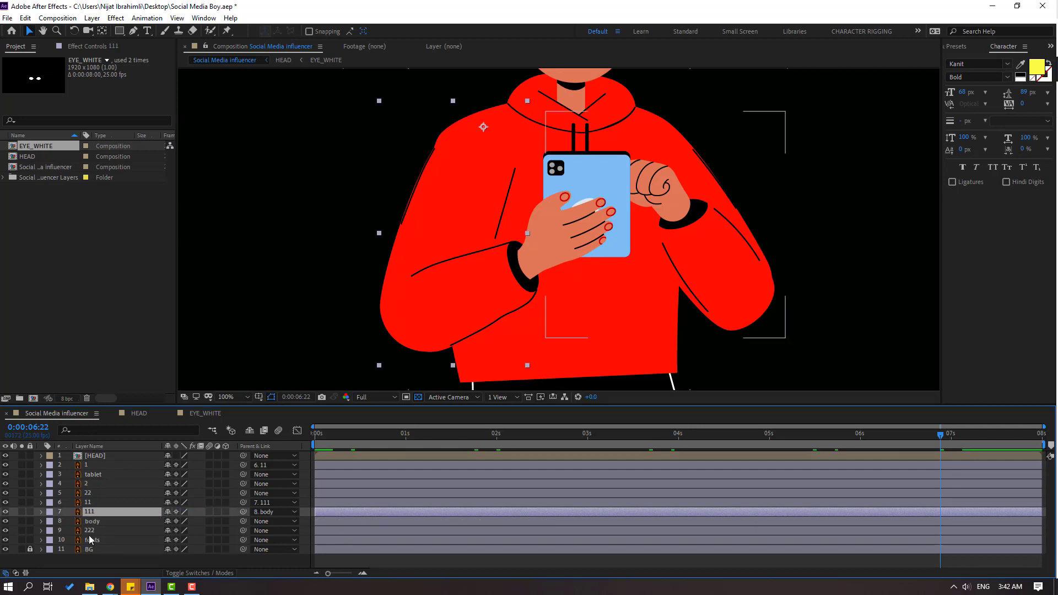
Highlight layers 2, 22 and 222 together to identify the parts of the other arm.
left_click(88, 483)
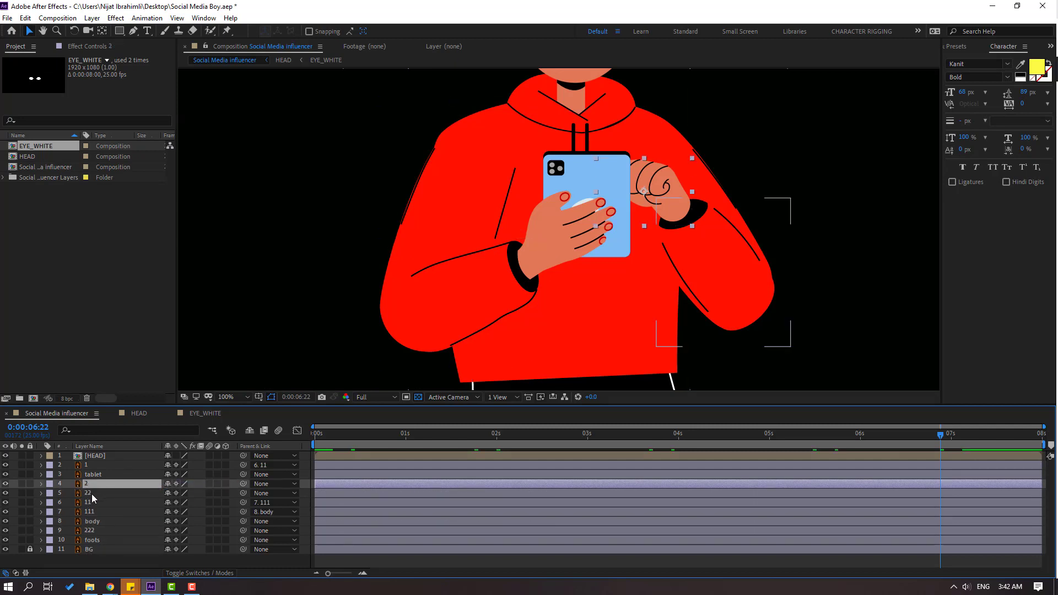
left_click(92, 493, "ctrl")
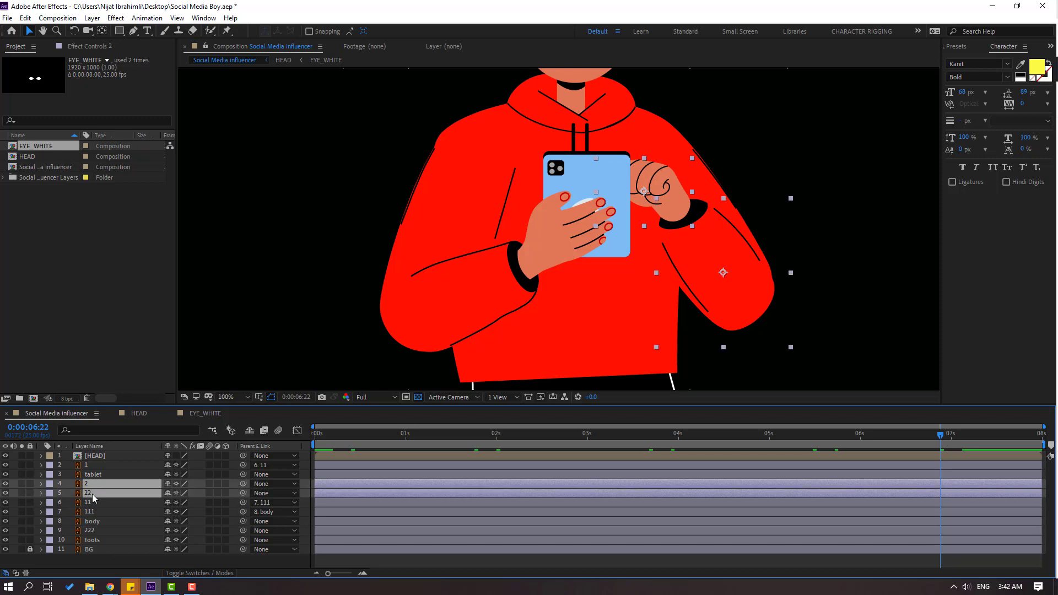
left_click(94, 529, "ctrl")
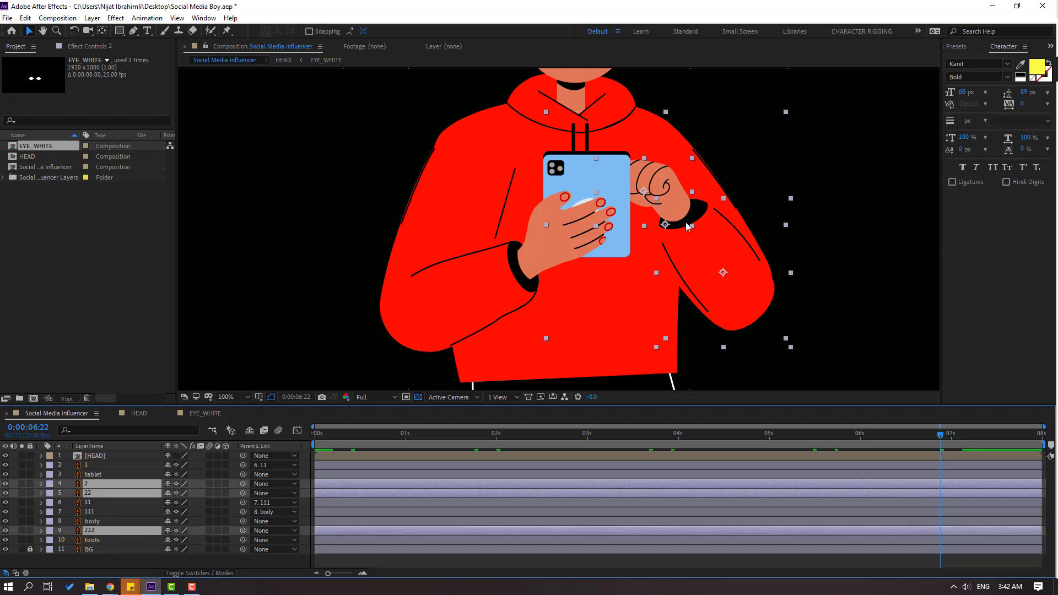
left_click(351, 245)
Solo pointing-hand layer 2 and move its anchor point to the wrist.
left_click(91, 483)
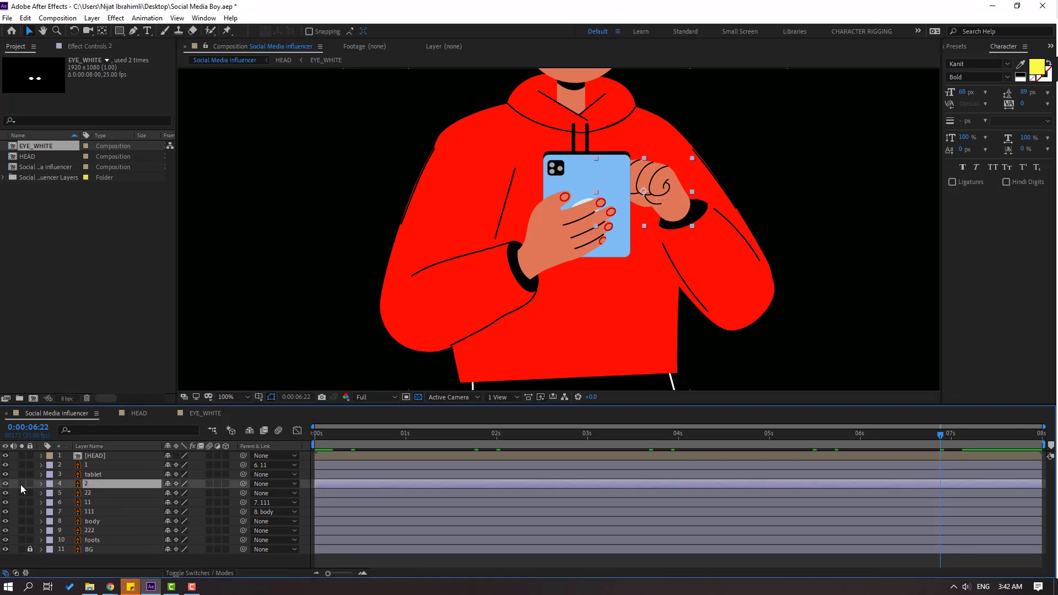
left_click(22, 484)
scroll(725, 208, "up", 1)
left_click_drag(622, 188, 249, 272)
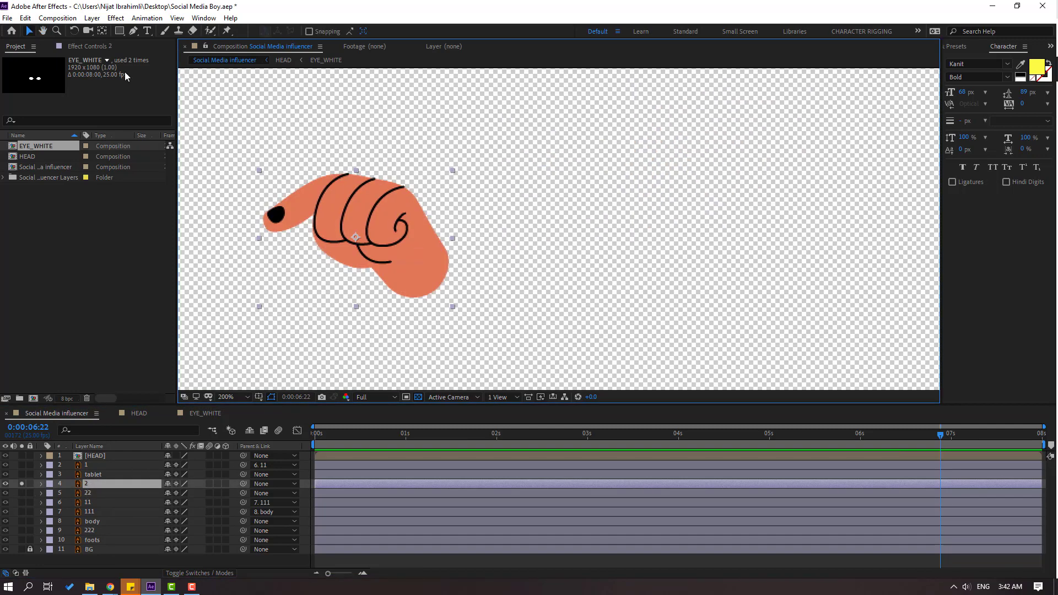
left_click(102, 32)
left_click_drag(355, 237, 434, 284)
left_click(29, 32)
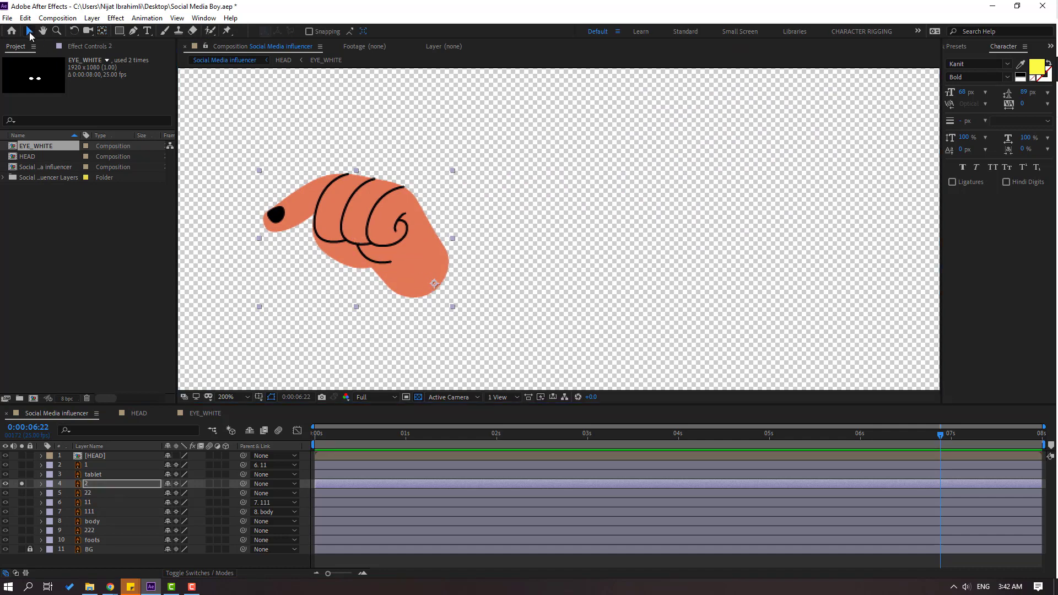
Solo forearm layer 22 as well and move its anchor point to the elbow end of the sleeve.
left_click(89, 493)
left_click(21, 493)
left_click_drag(614, 295, 558, 166)
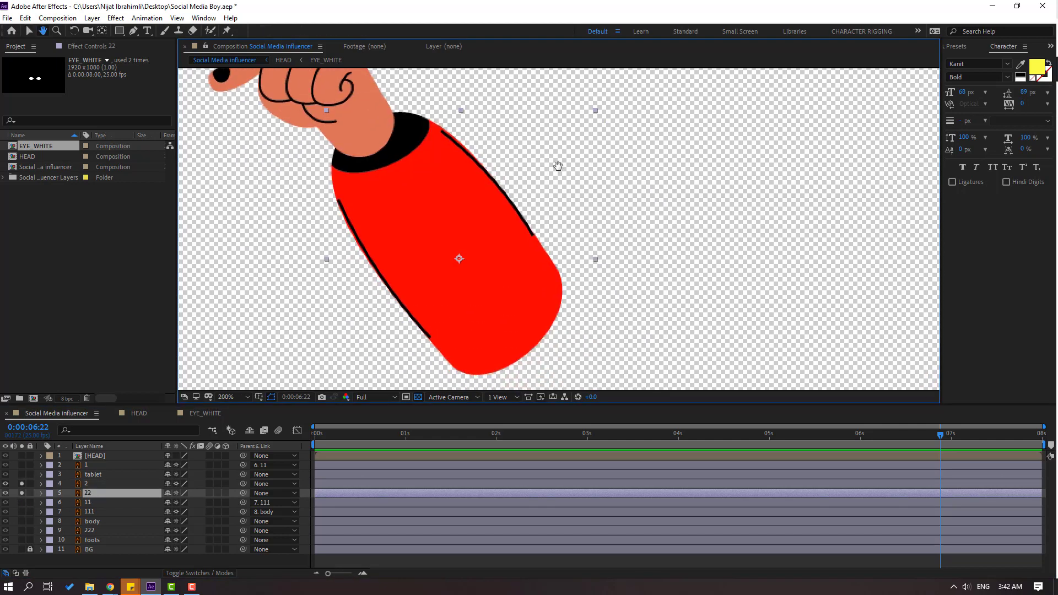
key("v")
left_click(104, 31)
left_click_drag(456, 257, 522, 341)
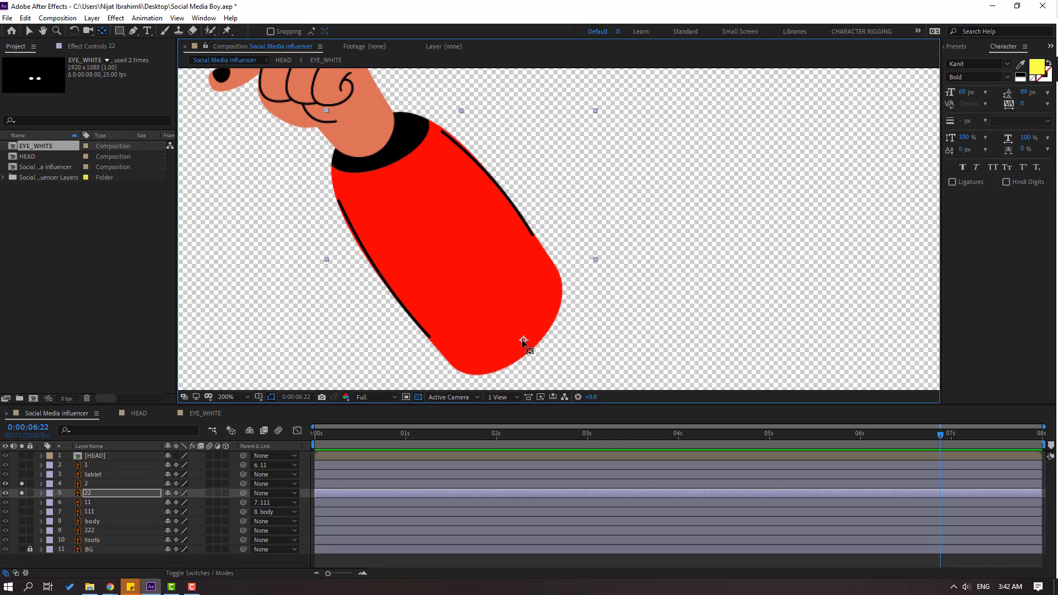
left_click(29, 31)
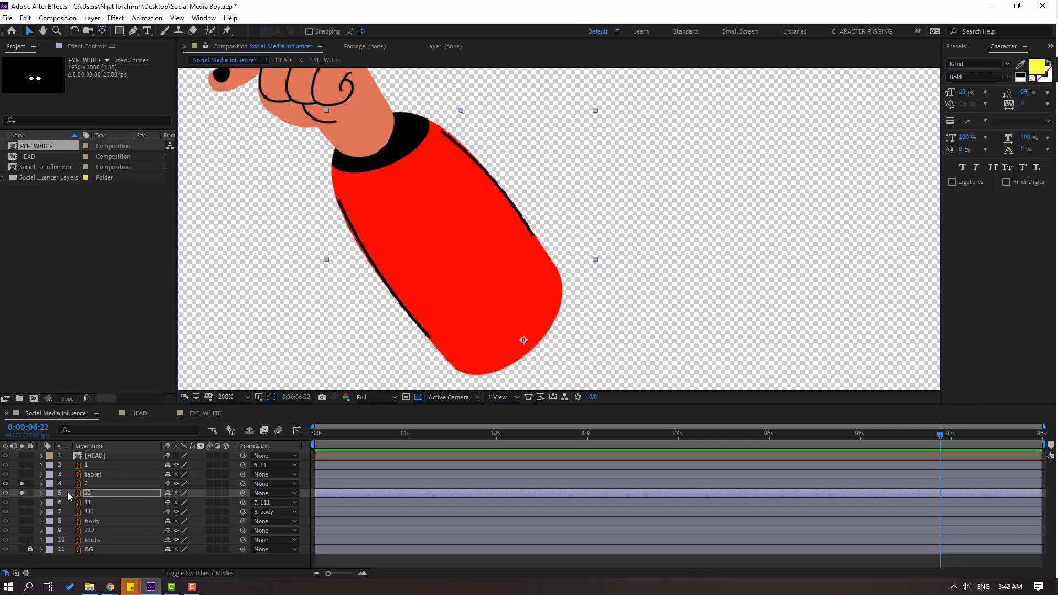
Solo upper-arm layer 222 as well and move its anchor point to the shoulder.
left_click(89, 531)
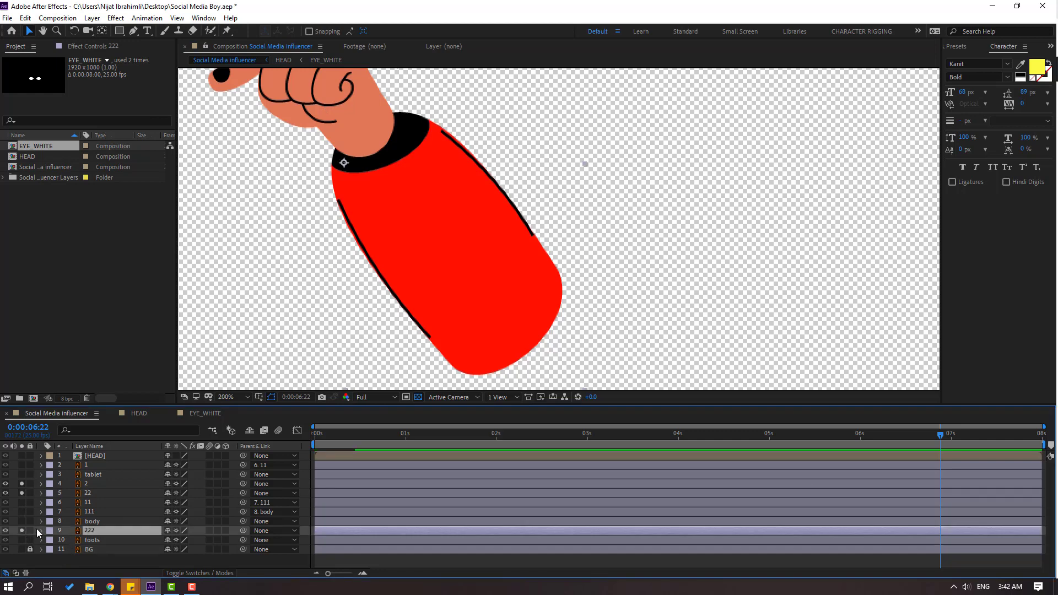
scroll(605, 243, "down", 2)
left_click_drag(452, 137, 488, 215)
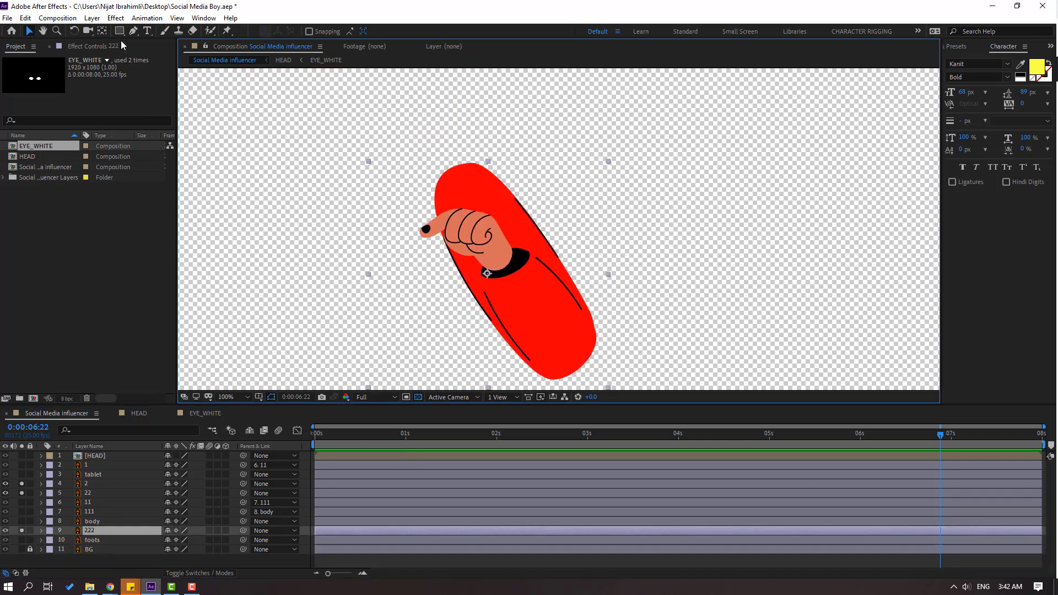
left_click(101, 31)
left_click_drag(487, 273, 461, 172)
left_click(29, 31)
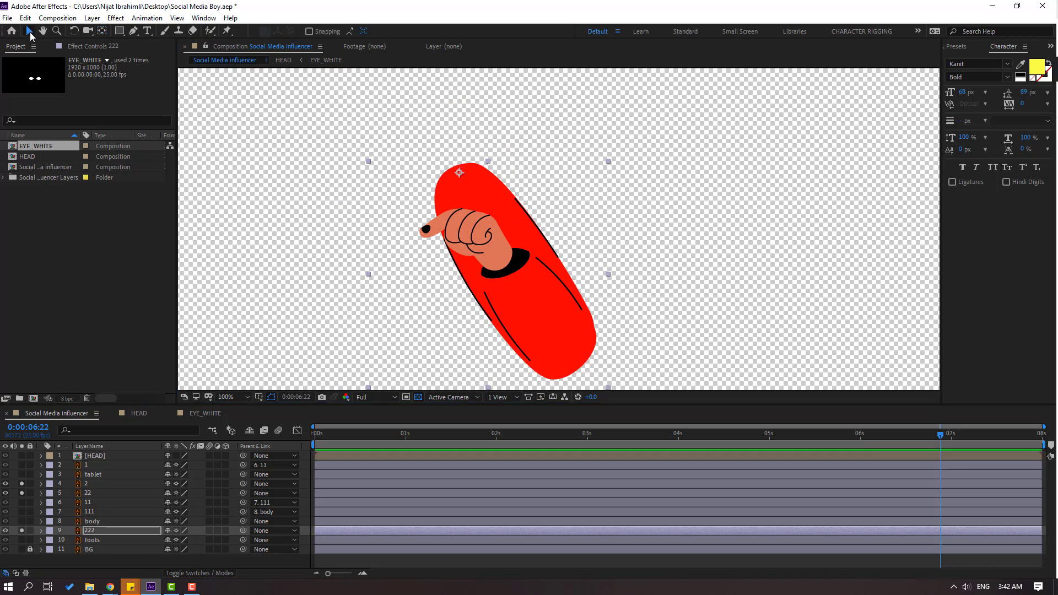
Parent hand layer 2 to forearm layer 22, and layer 22 to upper-arm layer 222.
left_click(86, 483)
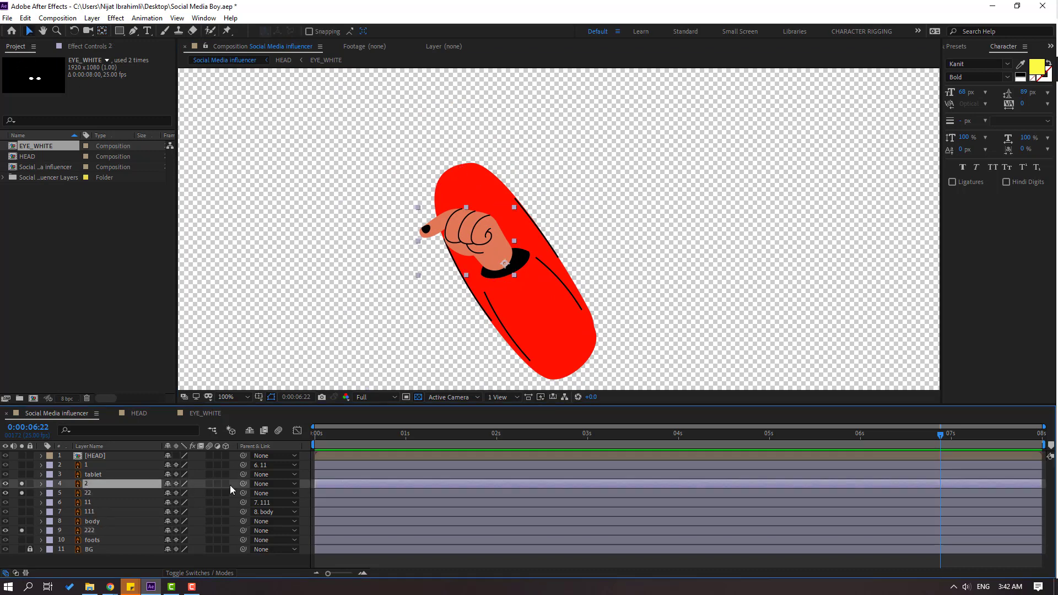
left_click_drag(243, 484, 89, 493)
left_click(91, 495)
left_click_drag(243, 493, 91, 530)
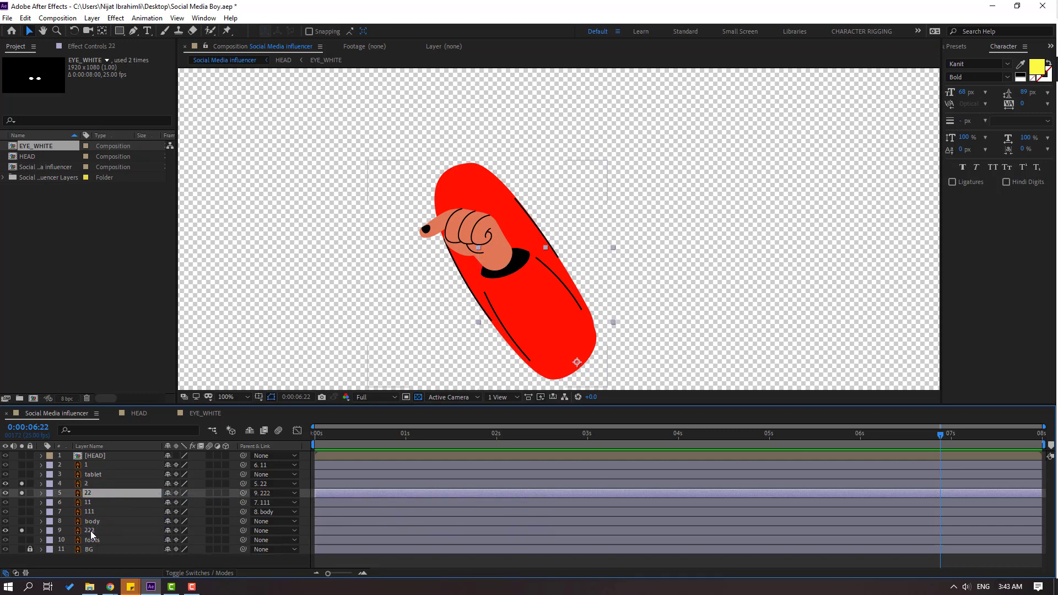
Parent upper-arm layer 222 to the body layer and unsolo layers 2, 22 and 222.
left_click(92, 531)
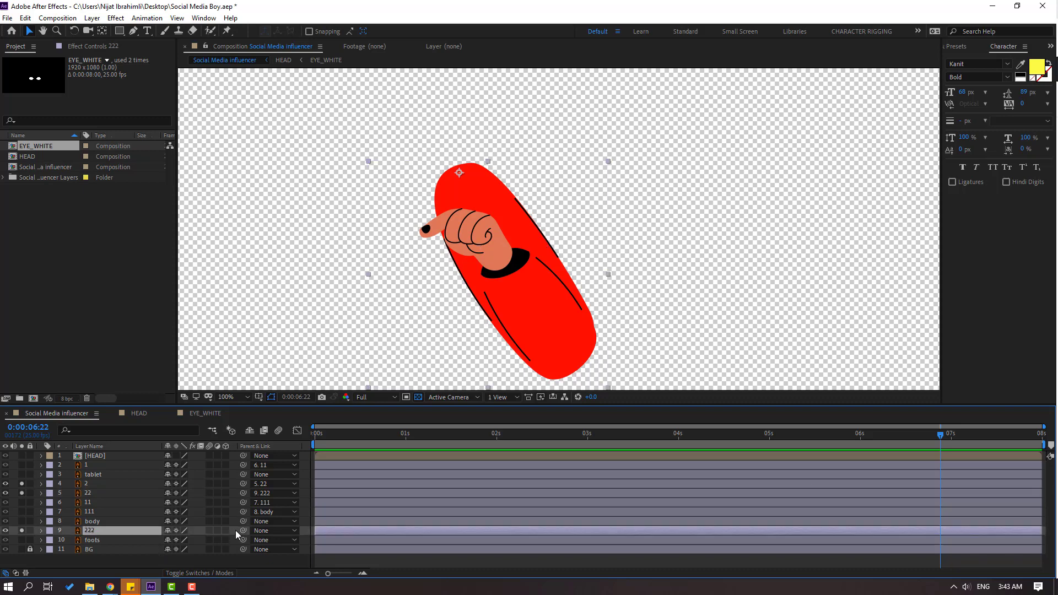
left_click_drag(243, 531, 92, 521)
left_click_drag(23, 484, 25, 546)
scroll(573, 254, "down", 1)
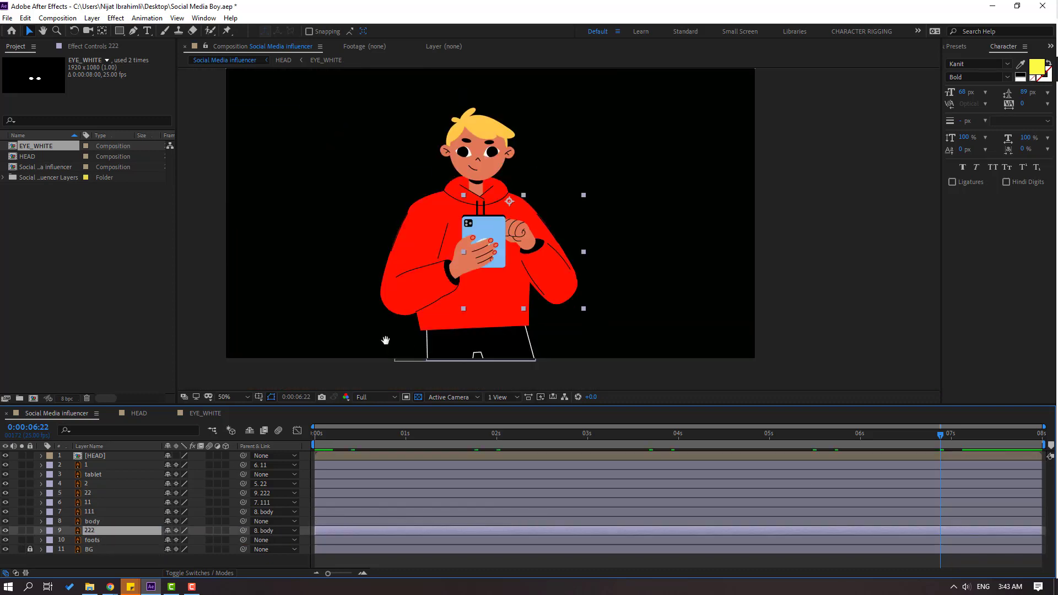
left_click_drag(385, 339, 438, 344)
Parent the HEAD layer to the body layer and clear the layer selection.
left_click(88, 457)
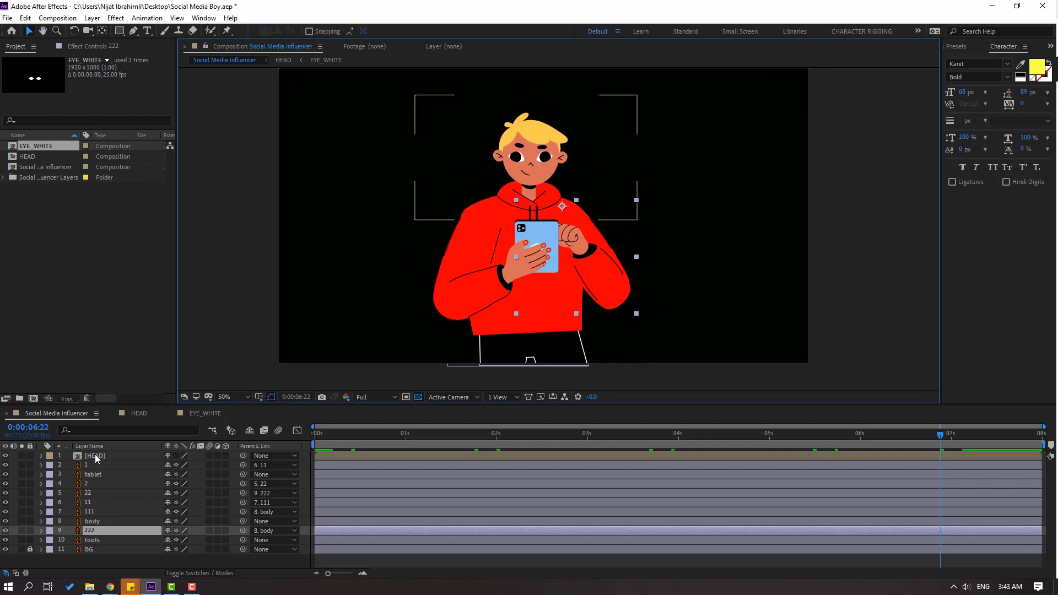
left_click_drag(244, 458, 98, 519)
left_click(100, 563)
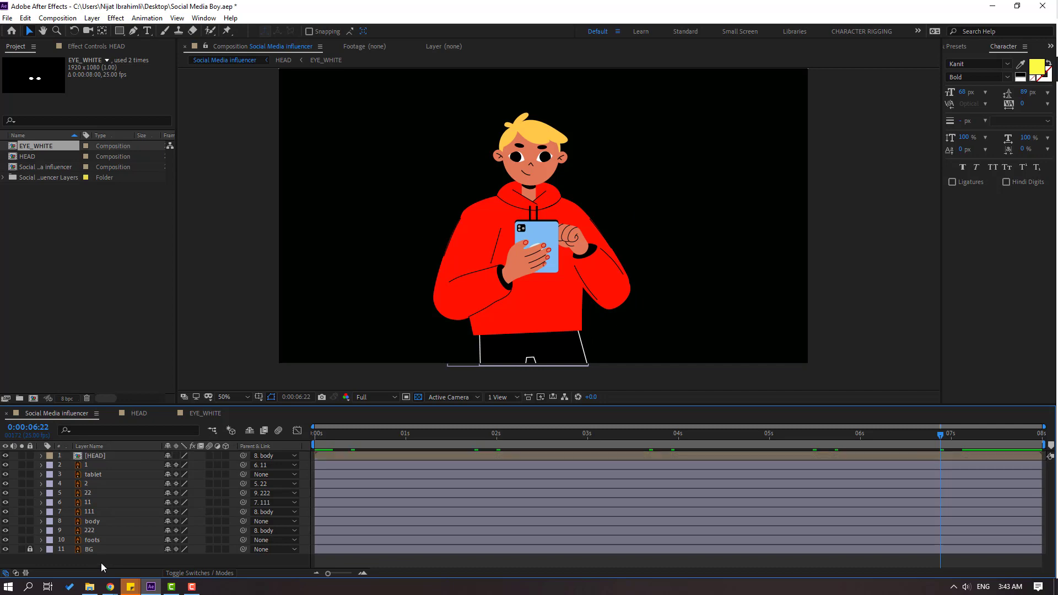
Open the Duik Bassel.2 script and show its rigging tools.
left_click(204, 18)
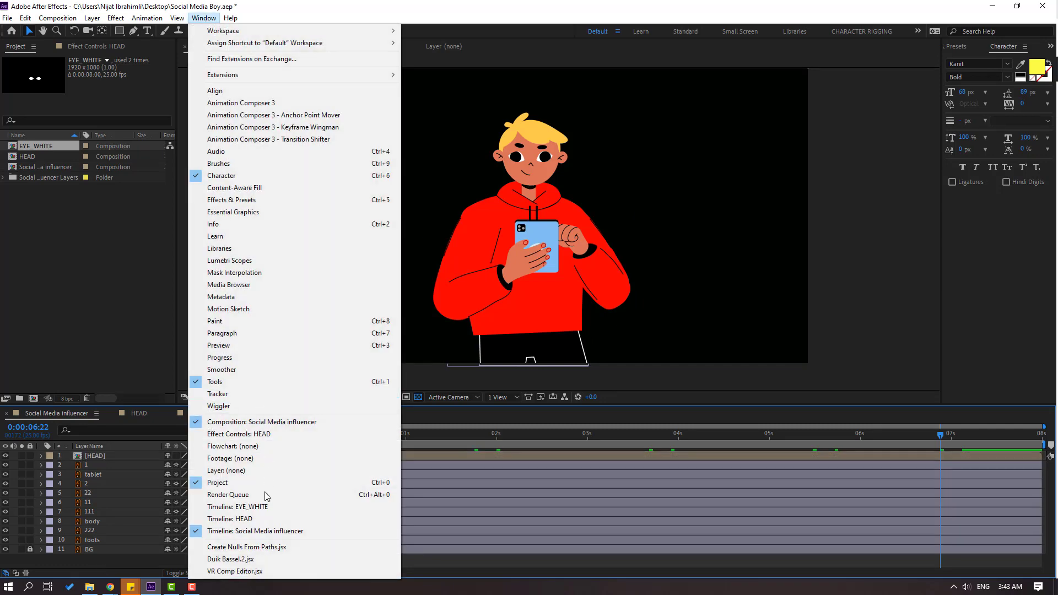
left_click(241, 559)
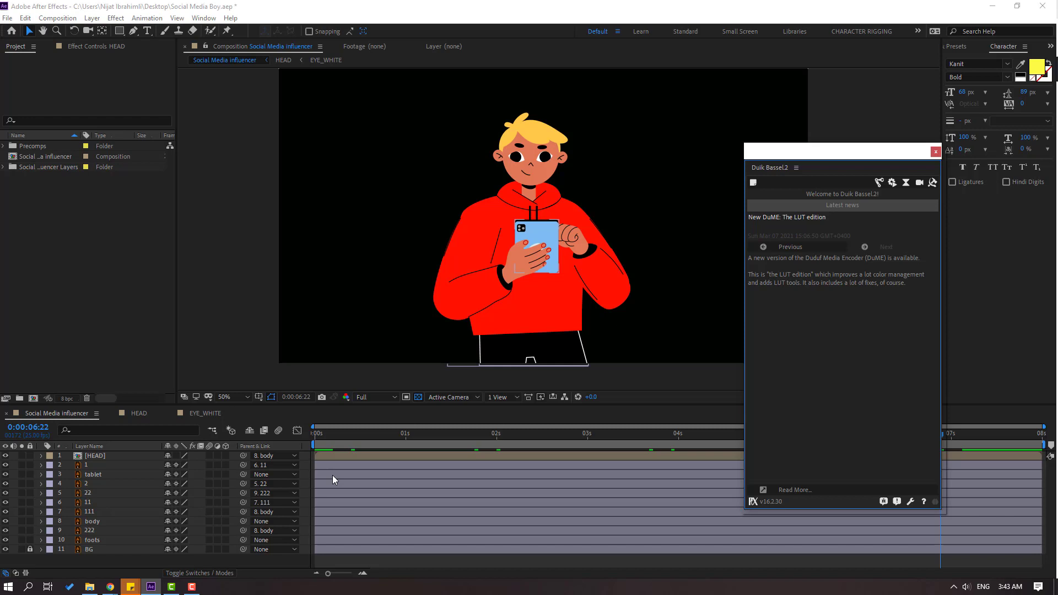
left_click(879, 184)
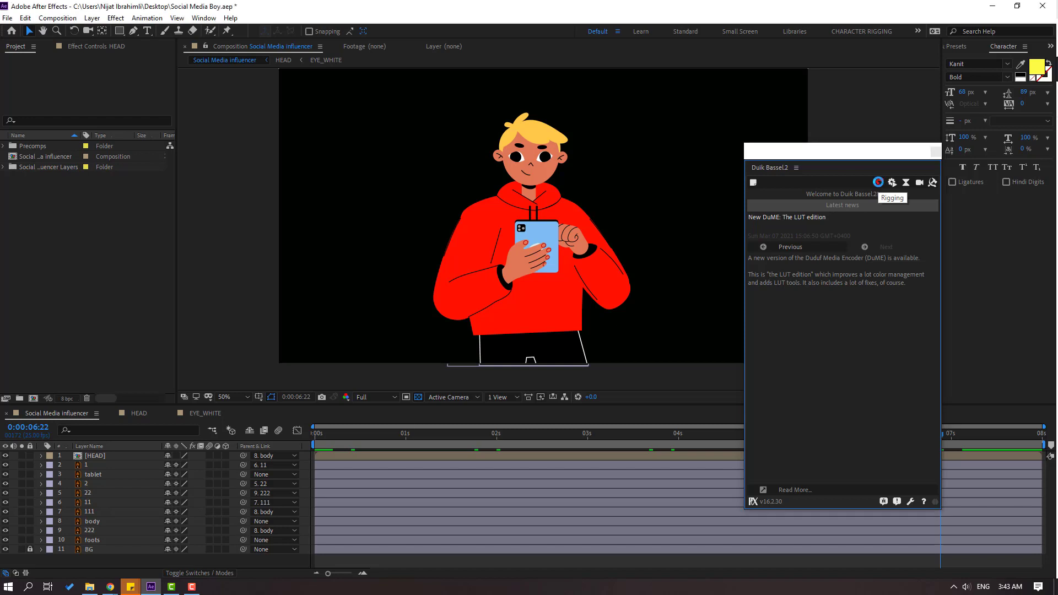
Apply Auto-rig & IK to hand layer 1, forearm layer 11 and upper-arm layer 111.
left_click(91, 464)
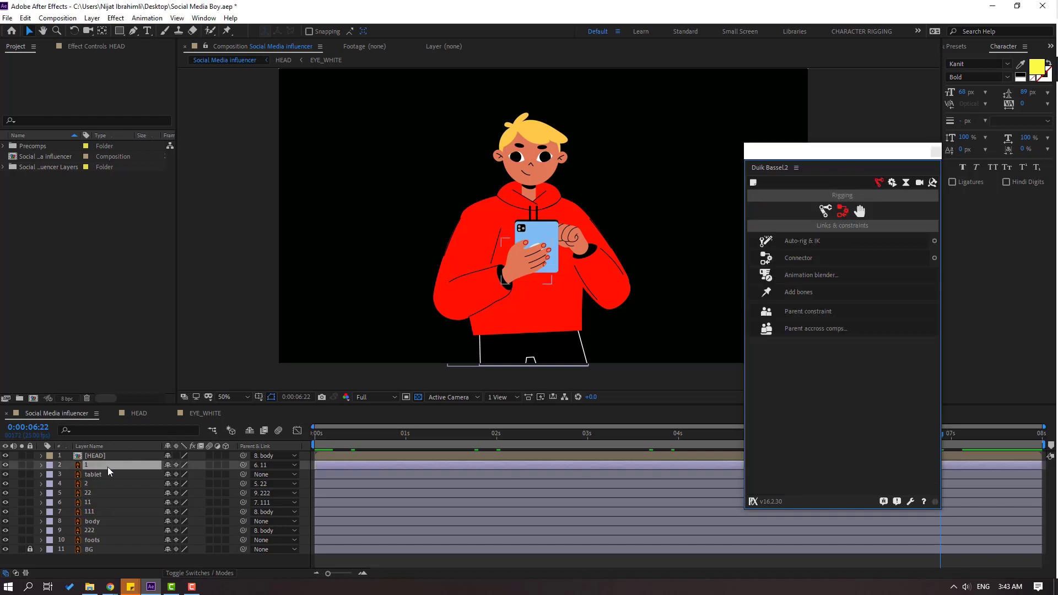
left_click(91, 502, "ctrl")
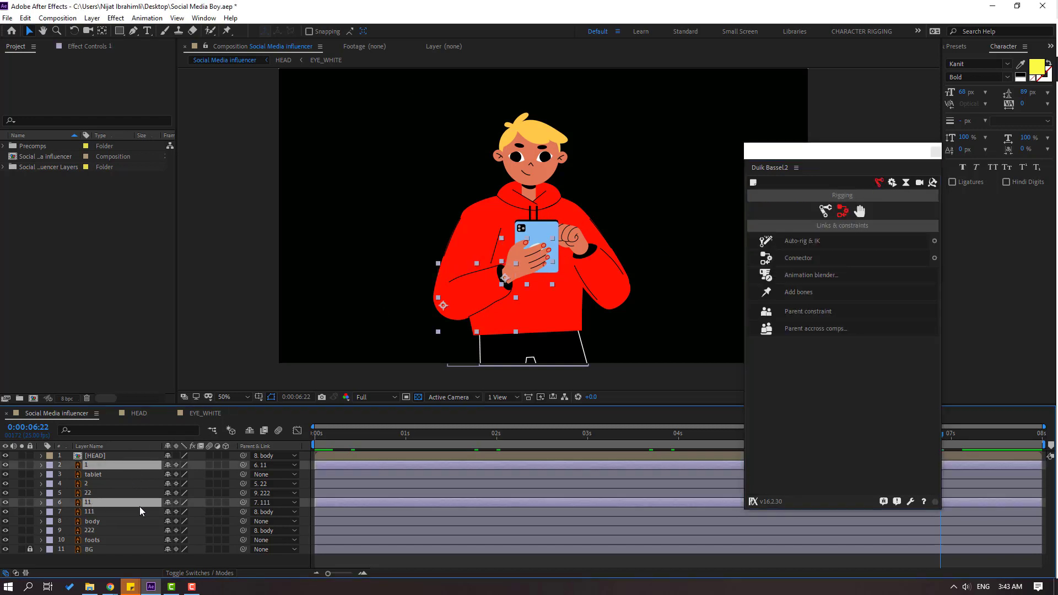
left_click(87, 511, "ctrl")
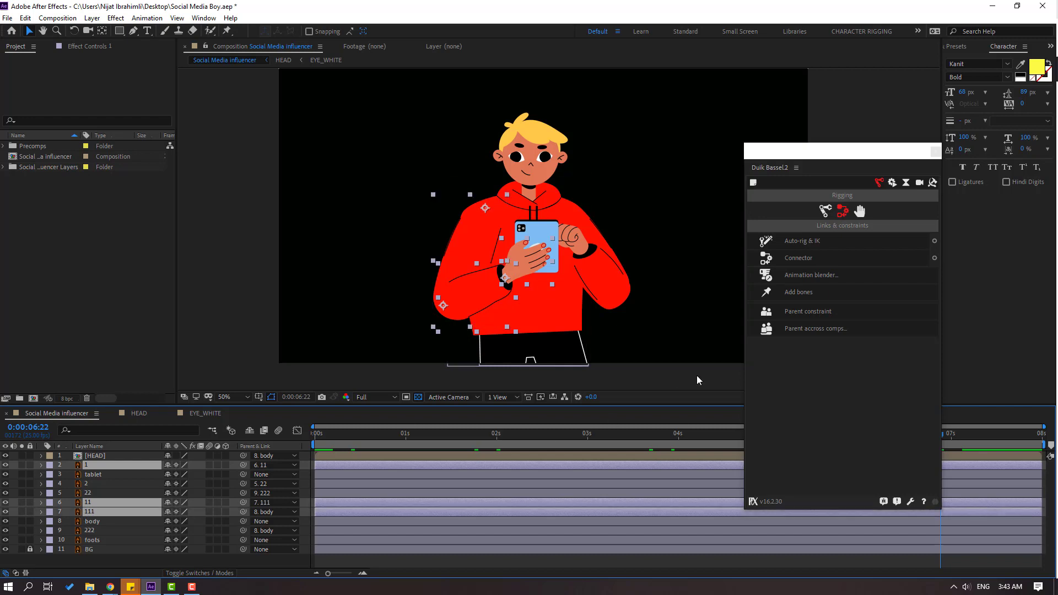
left_click(809, 244)
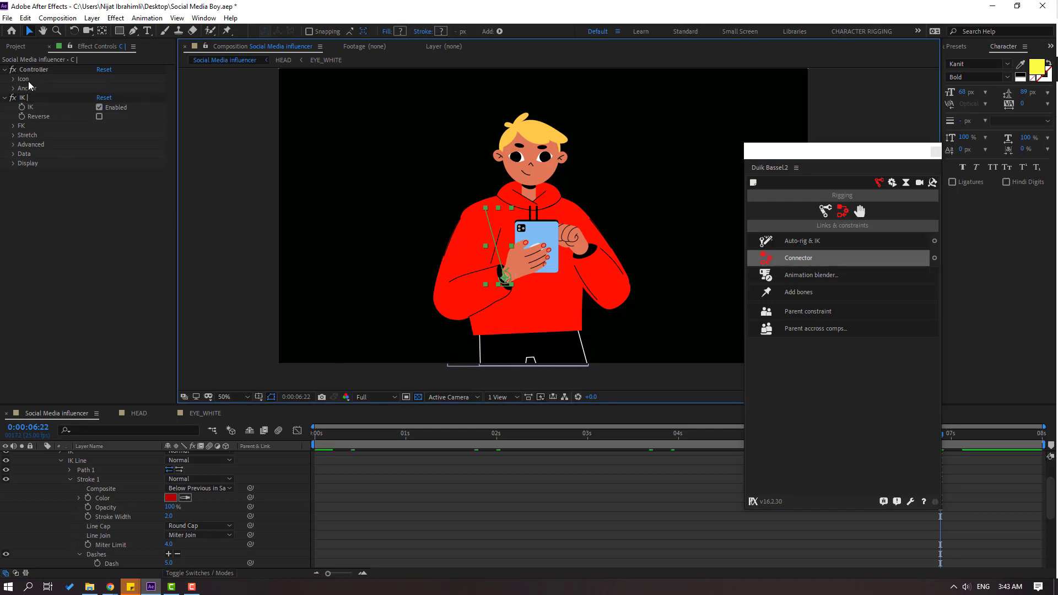
Set the new hand controller's icon size to 250%, and test the arm by moving the controller, undoing the move.
left_click(18, 81)
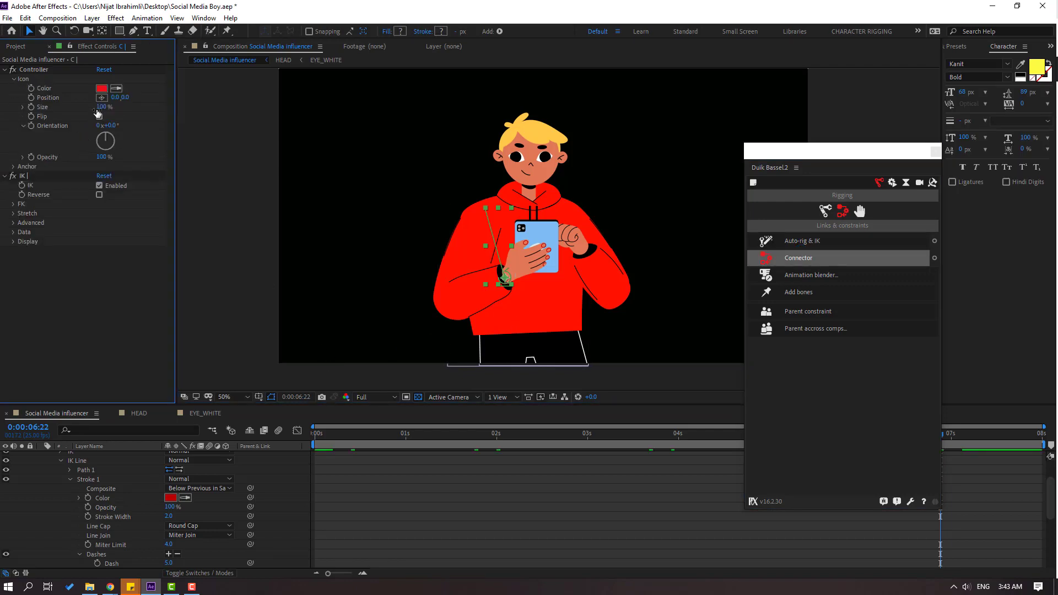
left_click(101, 107)
type("250")
key("Return")
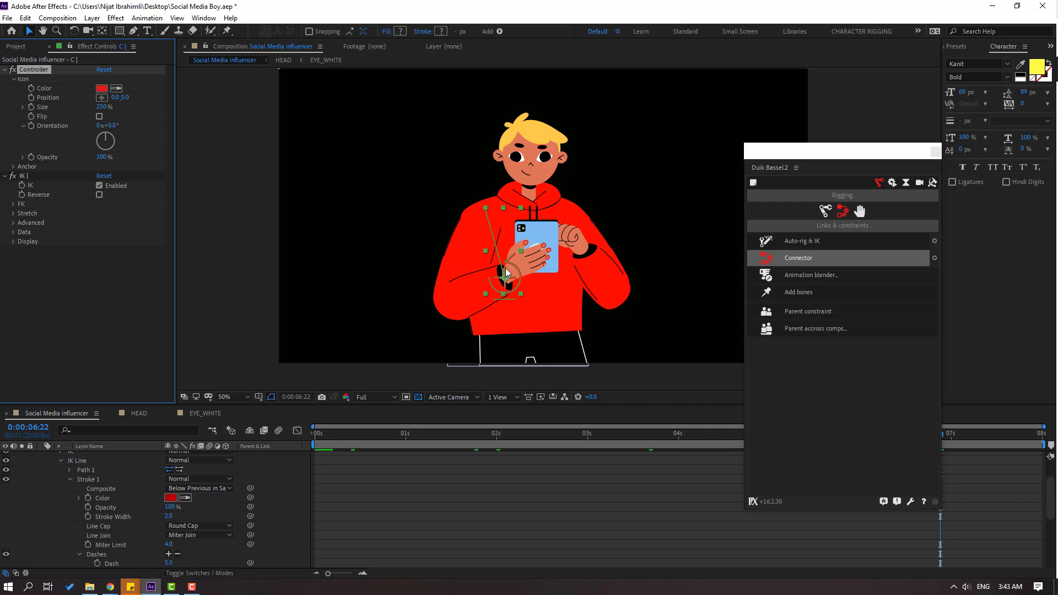
mouse_move(504, 277)
left_mouse_down()
mouse_move(518, 256)
mouse_move(503, 282)
mouse_move(520, 292)
mouse_move(530, 275)
mouse_move(501, 278)
mouse_move(521, 278)
left_mouse_up()
key("ctrl+z")
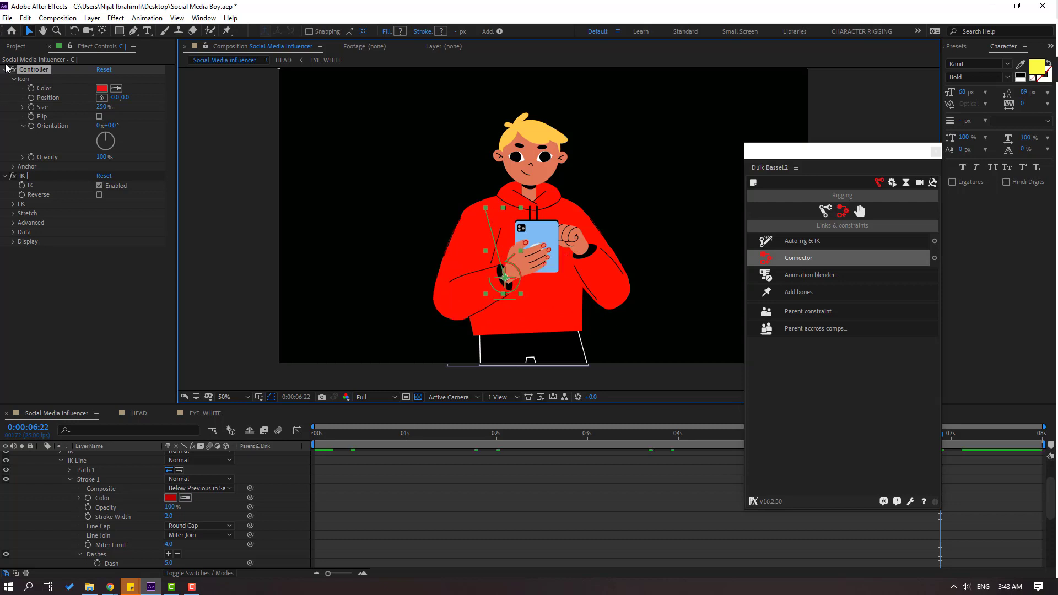
Collapse the first controller's properties and apply Auto-rig & IK to layers 2, 22 and 222.
left_click(6, 69)
scroll(32, 496, "up", 2)
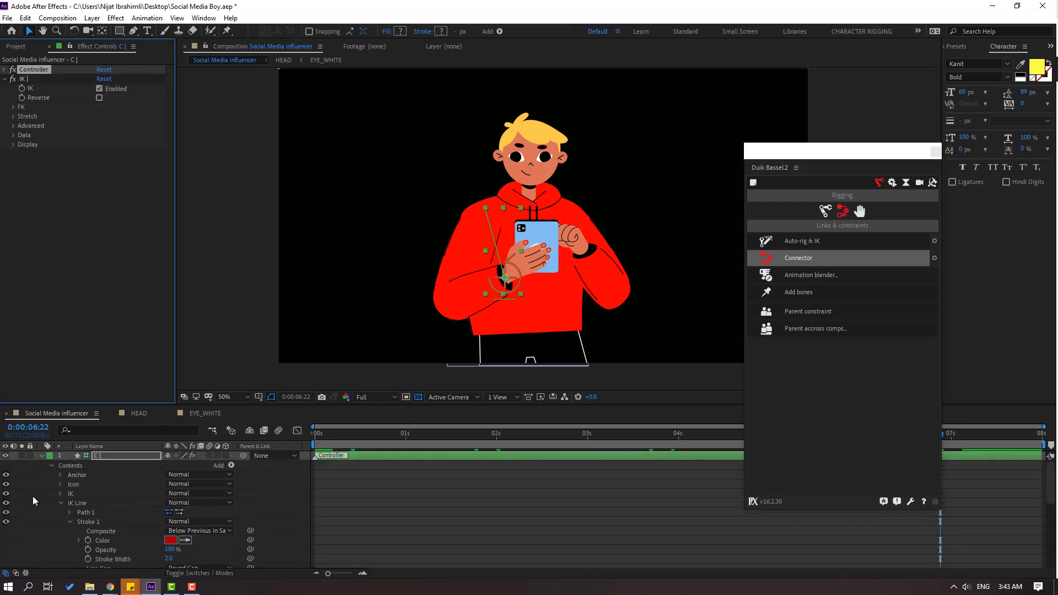
left_click(41, 456)
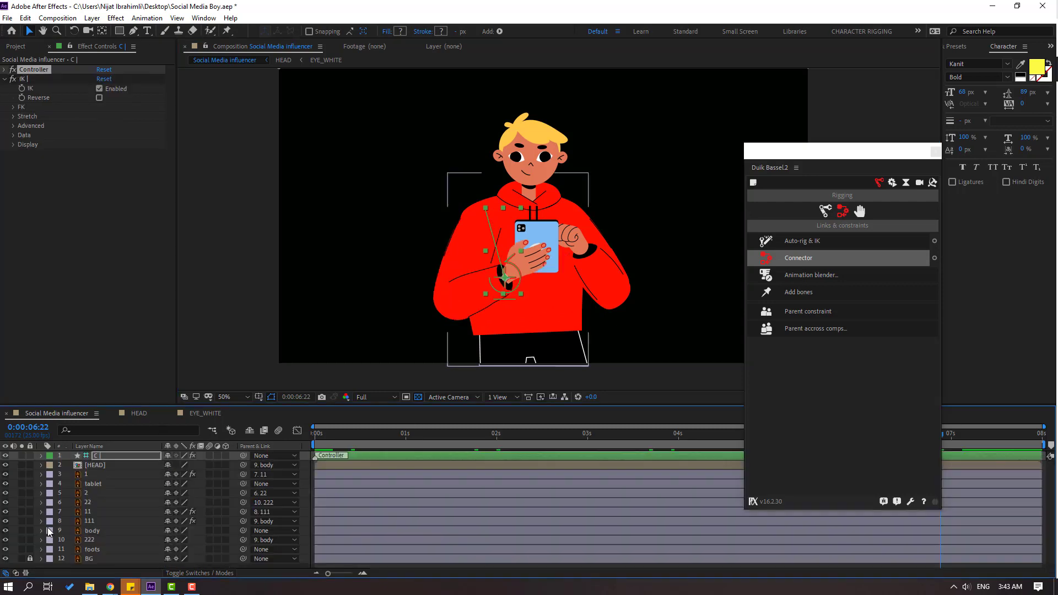
left_click(94, 494)
left_click(91, 503, "ctrl")
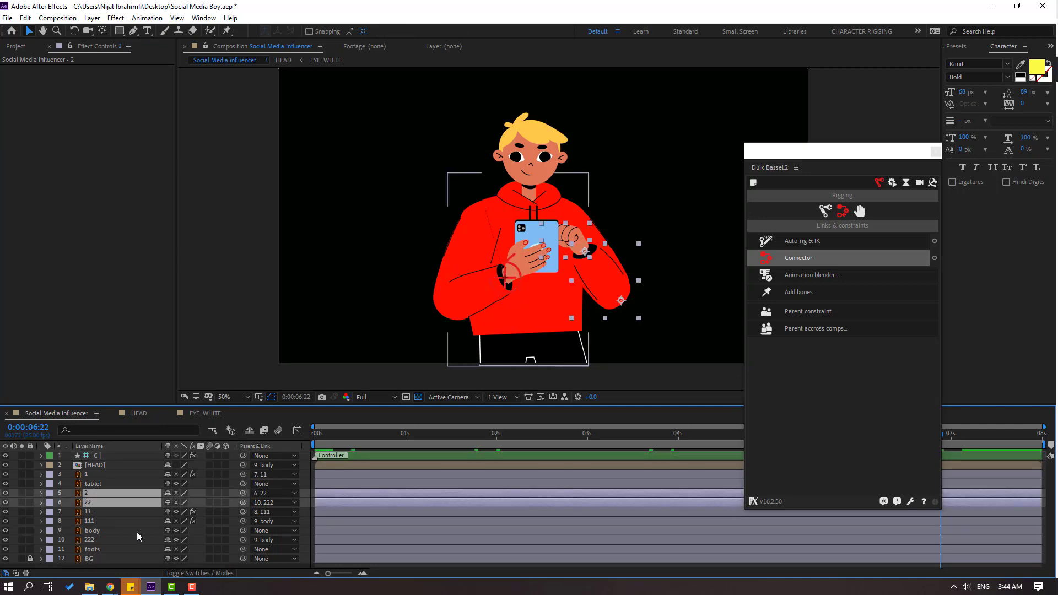
left_click(87, 540, "ctrl")
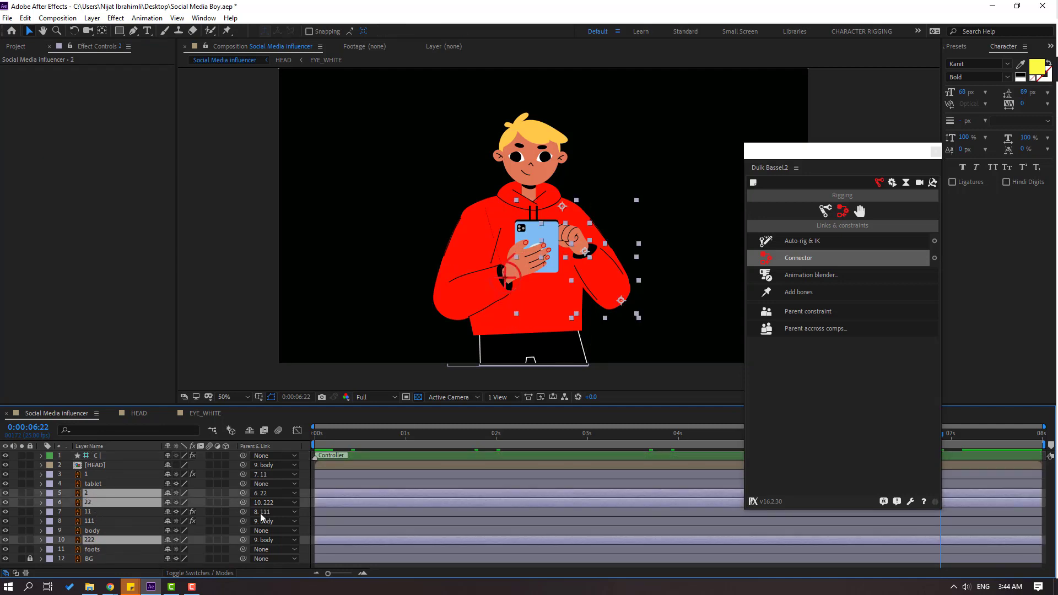
left_click(812, 247)
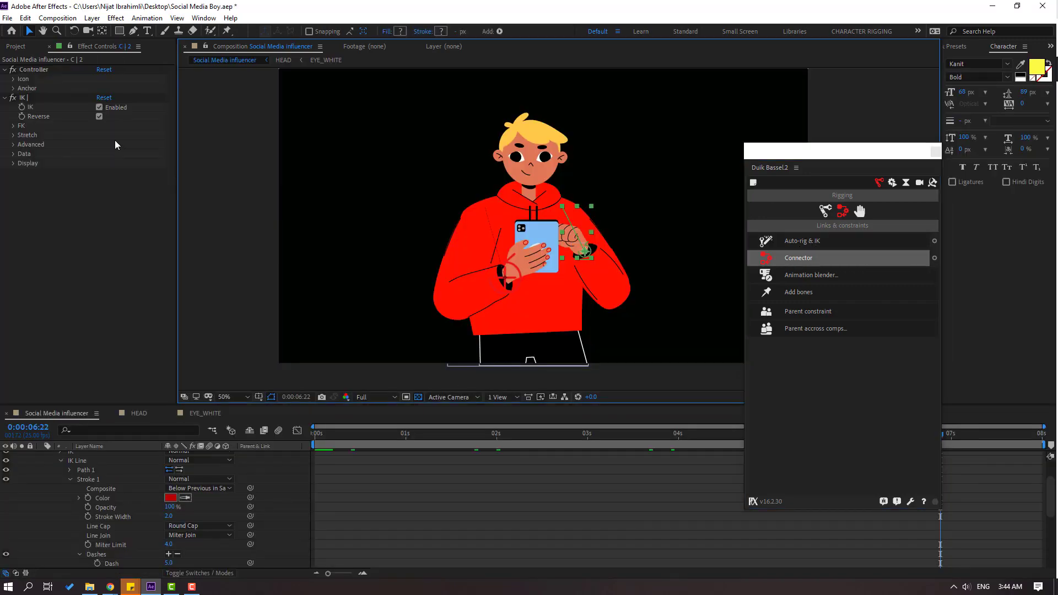
Set the second hand controller's icon size to 220% and try moving it to test the arm.
left_click(14, 80)
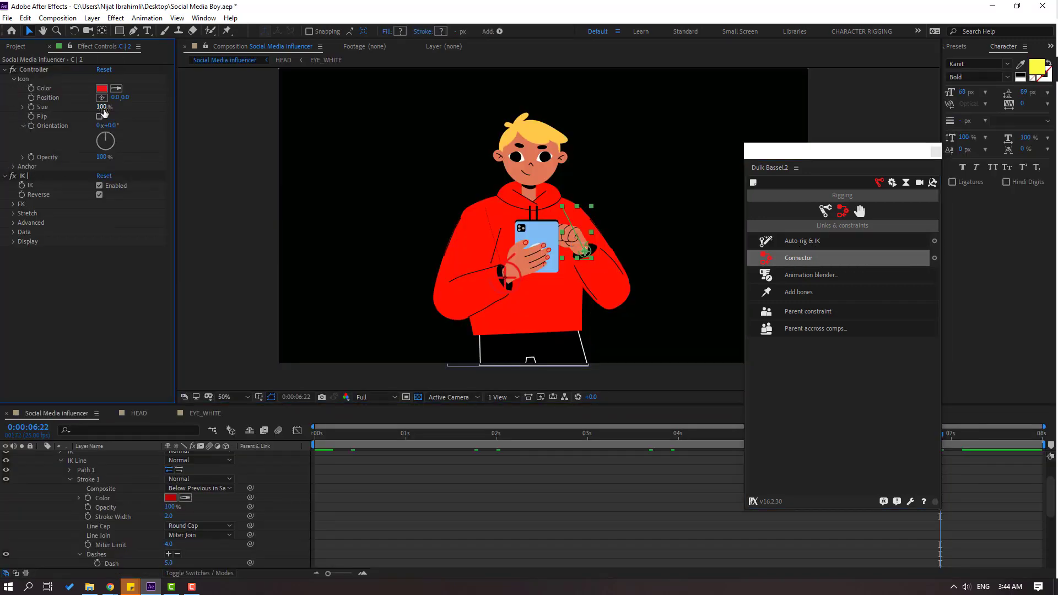
left_click_drag(102, 108, 110, 113)
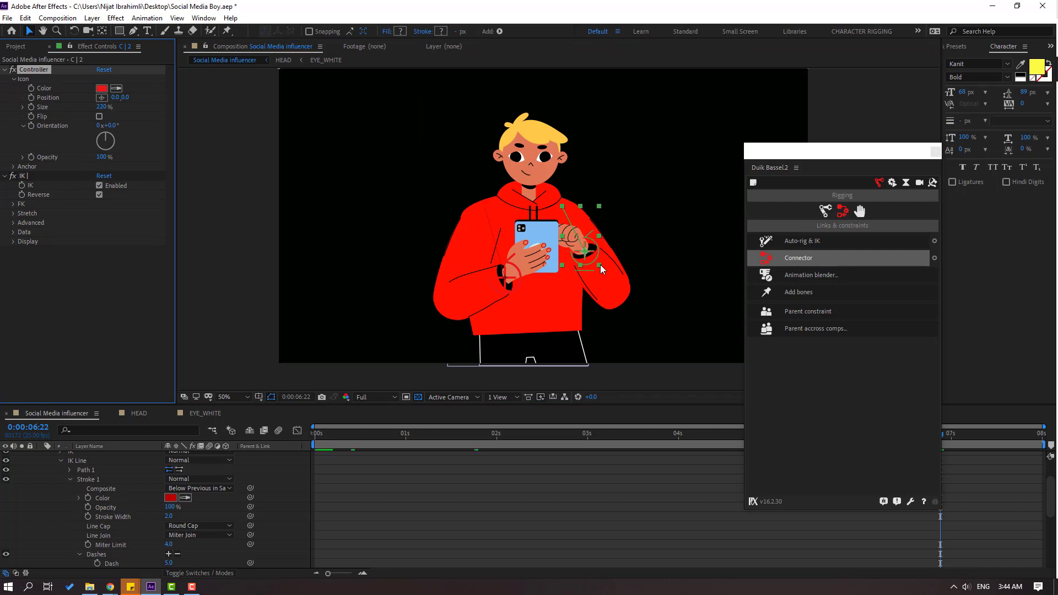
left_click_drag(600, 269, 584, 250)
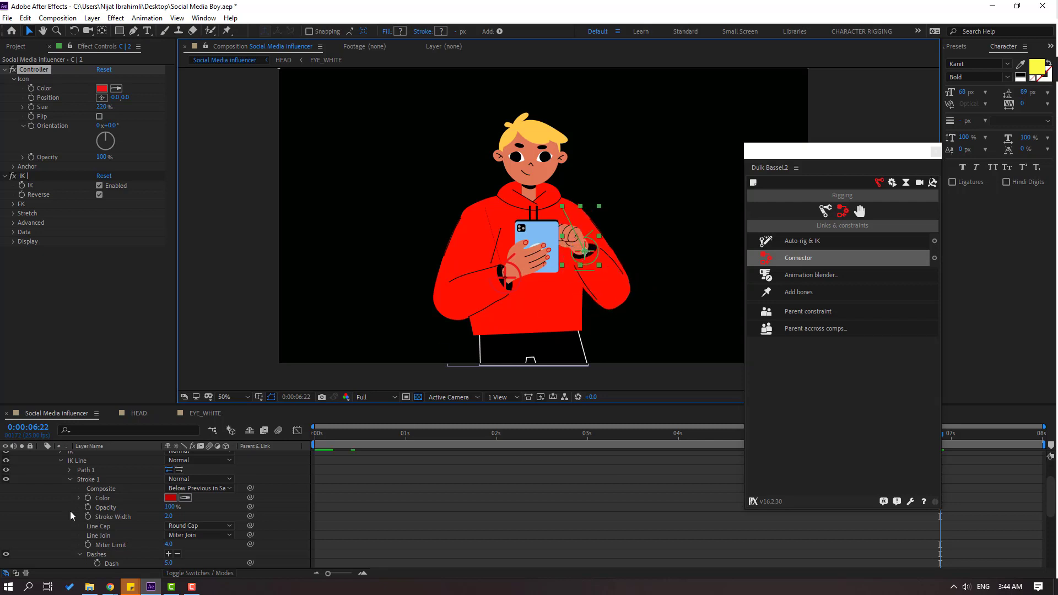
Collapse the second controller's layer properties and close the Duik Bassel.2 window.
scroll(81, 480, "up", 2)
left_click(41, 457)
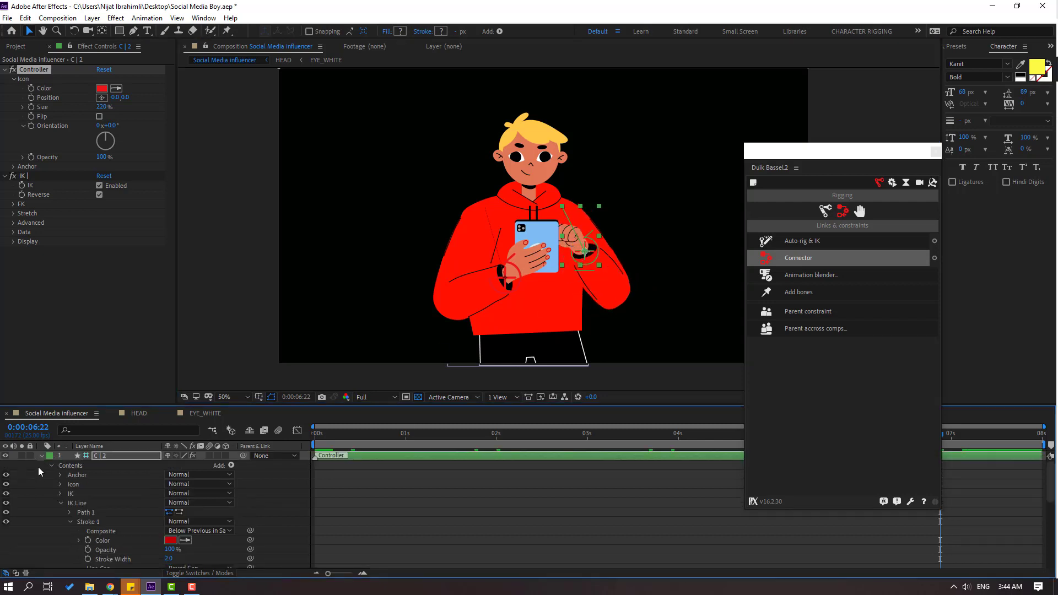
left_click(935, 151)
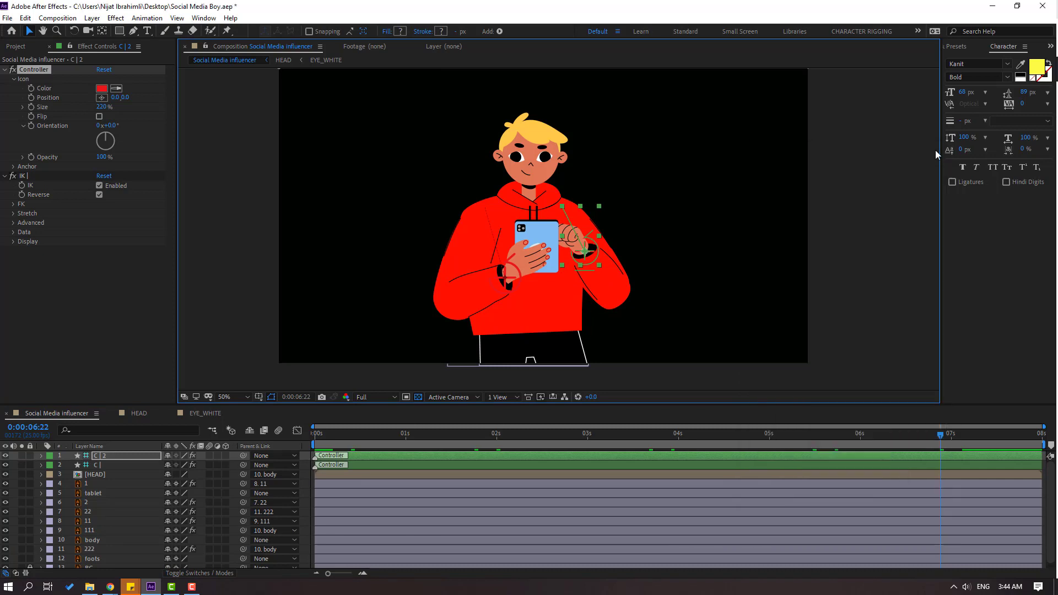
Fit the composition in view and rename the controller of the hand holding the tablet to HAND_LEFT.
left_click(231, 396)
left_click(258, 213)
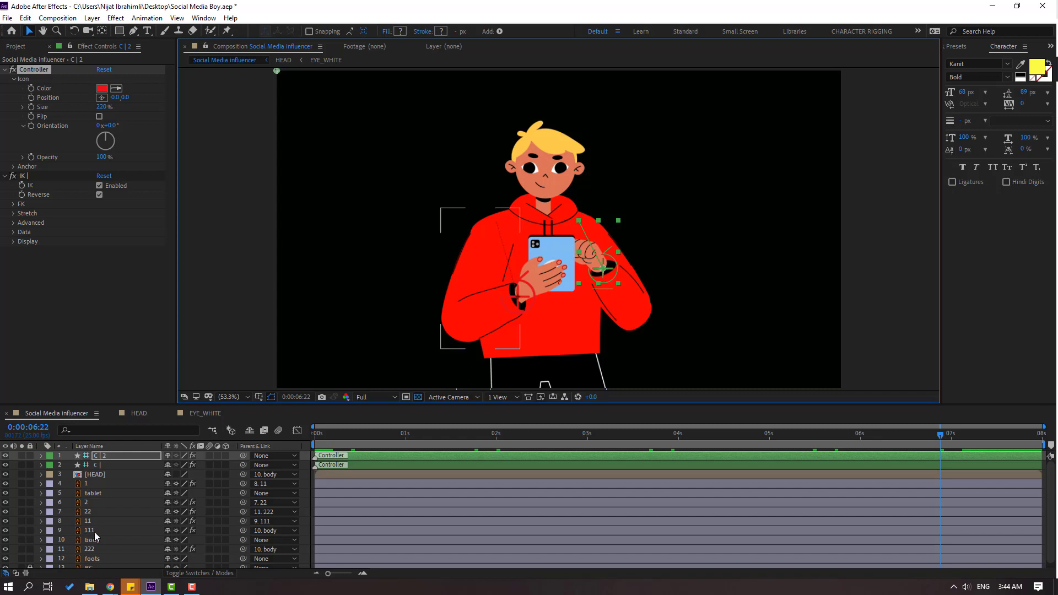
left_click(528, 301)
left_click(102, 469)
key("Return")
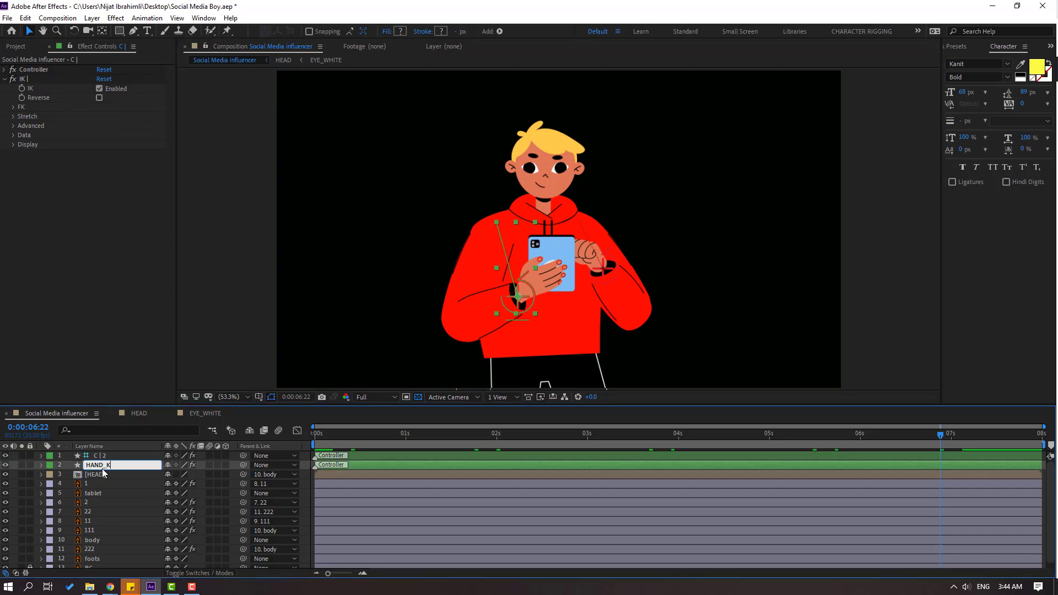
type("HAND_LEFT")
key("Return")
Rename the other hand's controller layer to HAND_RIGHT.
left_click(109, 455)
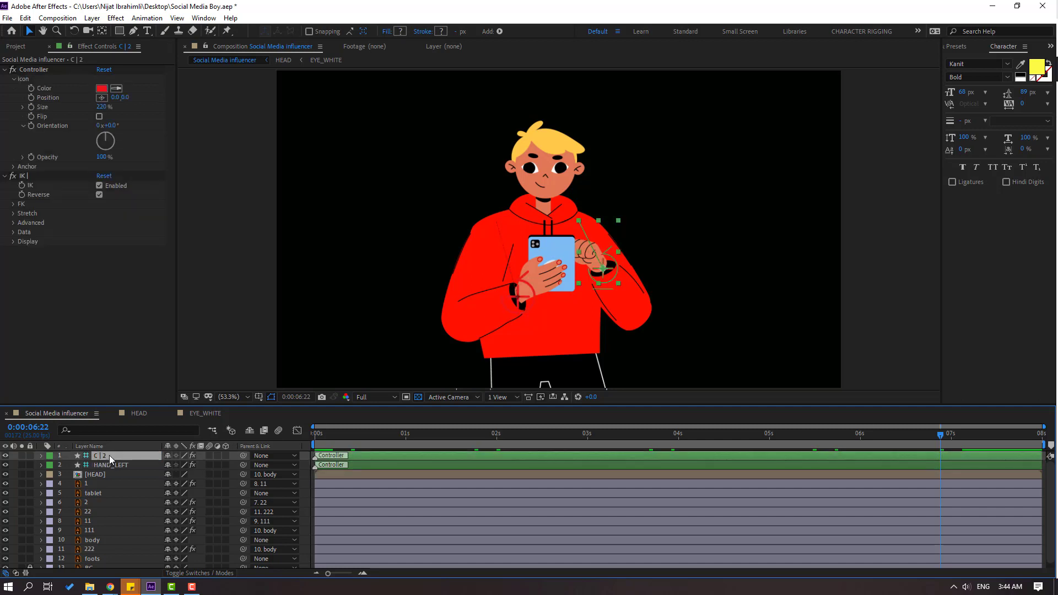
key("Return")
type("HAND_RIGHT")
key("Return")
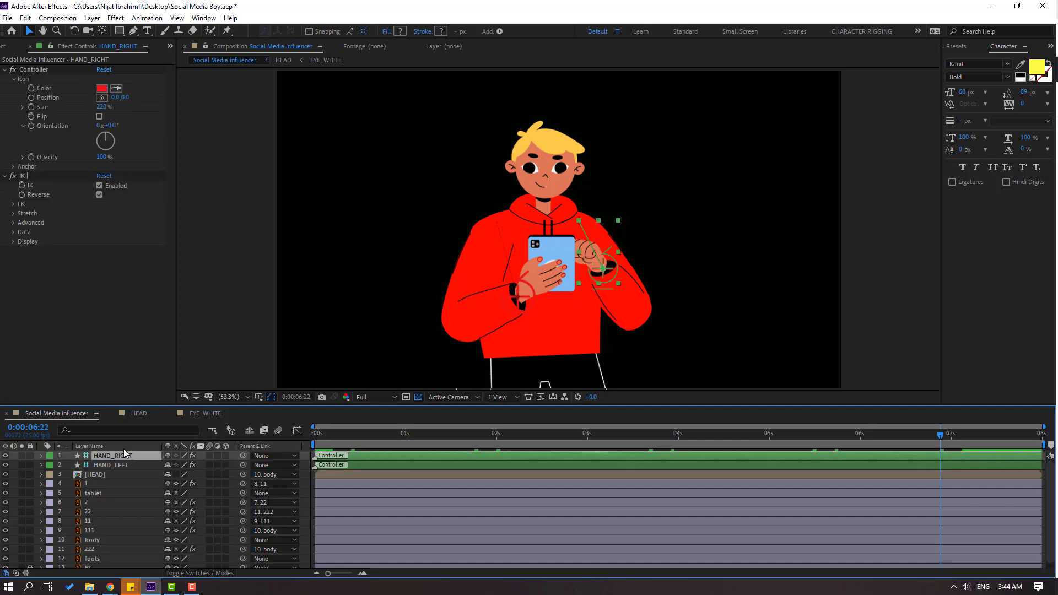
Keyframe HAND_LEFT's position at 0:00:00:00, and at 0:00:00:18 move it slightly down to about 812.3, 790.7.
left_click(107, 466)
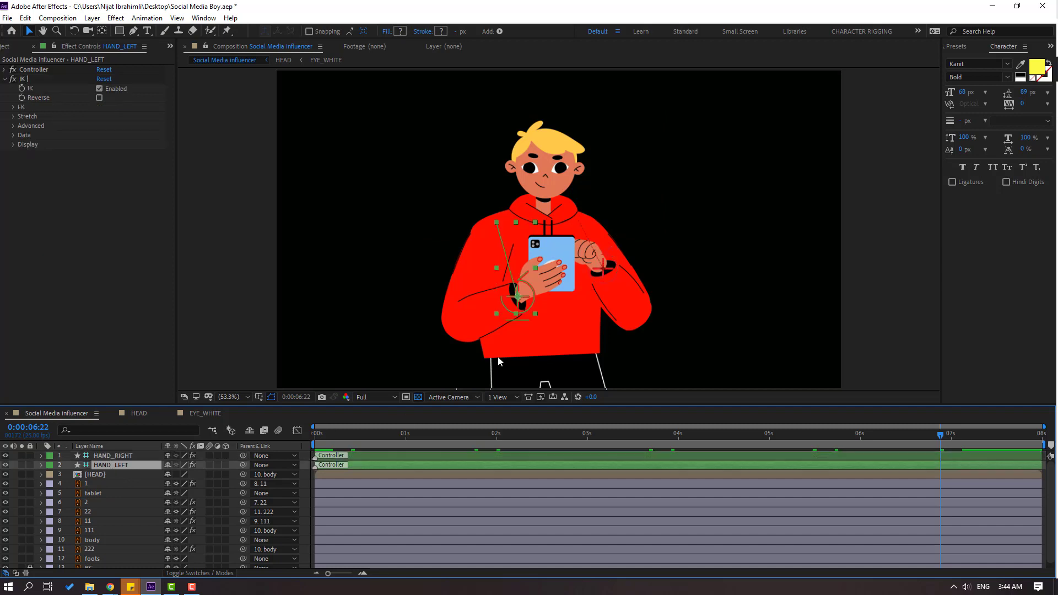
scroll(490, 356, "up", 1)
left_click_drag(488, 336, 514, 235)
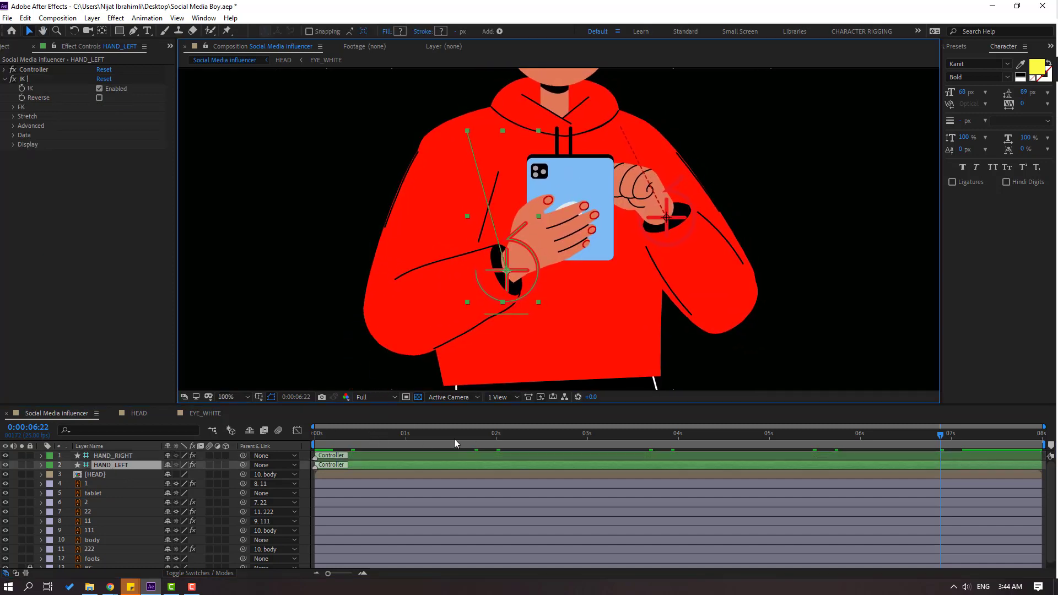
left_click_drag(455, 439, 300, 451)
key("p")
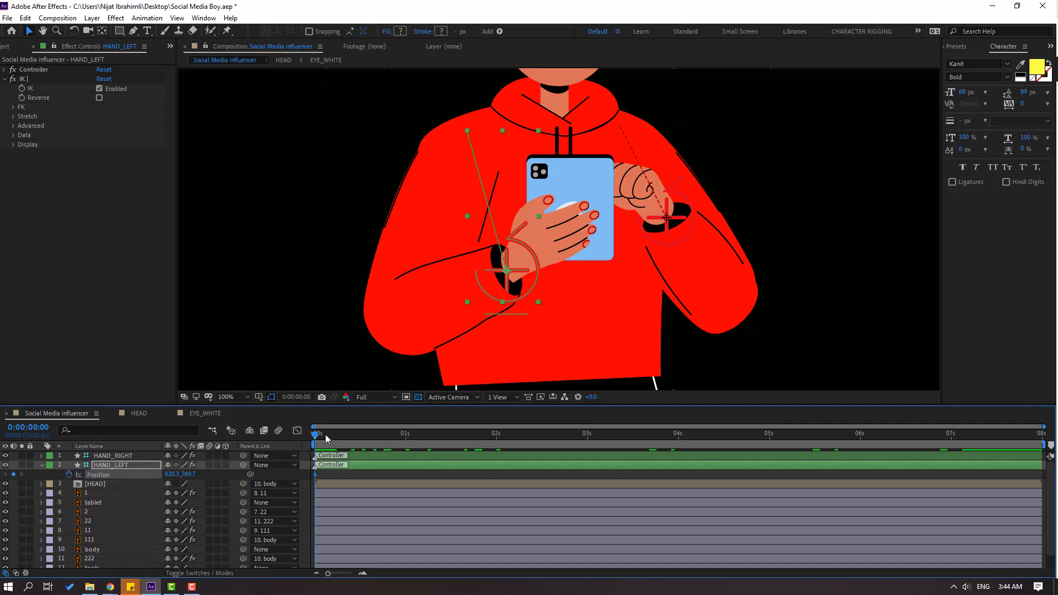
left_click_drag(325, 439, 380, 435)
left_click_drag(529, 264, 527, 268)
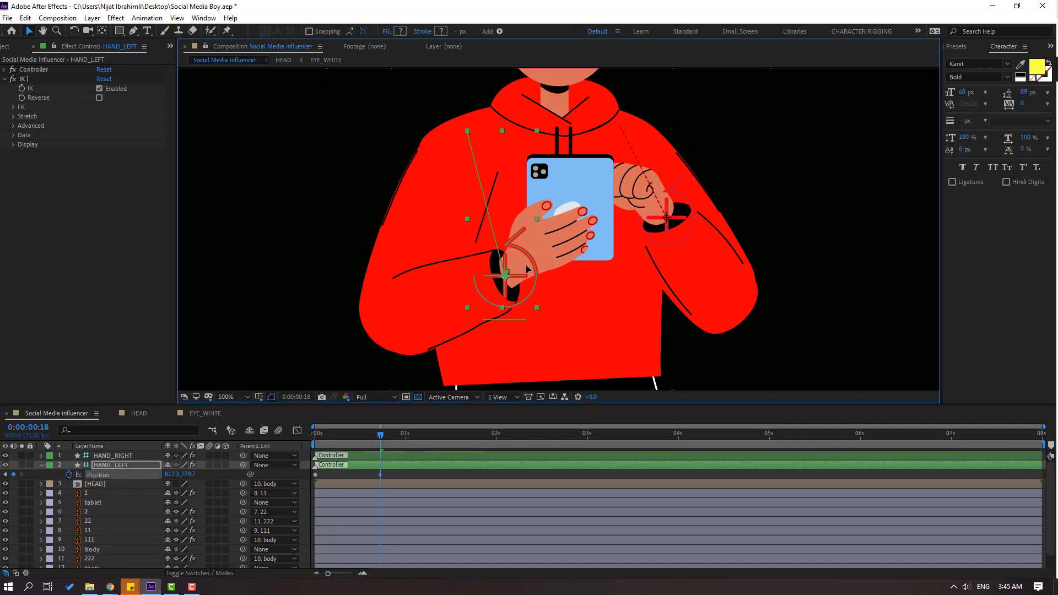
Return to 0:00:00:00 and parent the tablet layer to HAND_LEFT.
left_click_drag(380, 435, 315, 444)
left_click(92, 503)
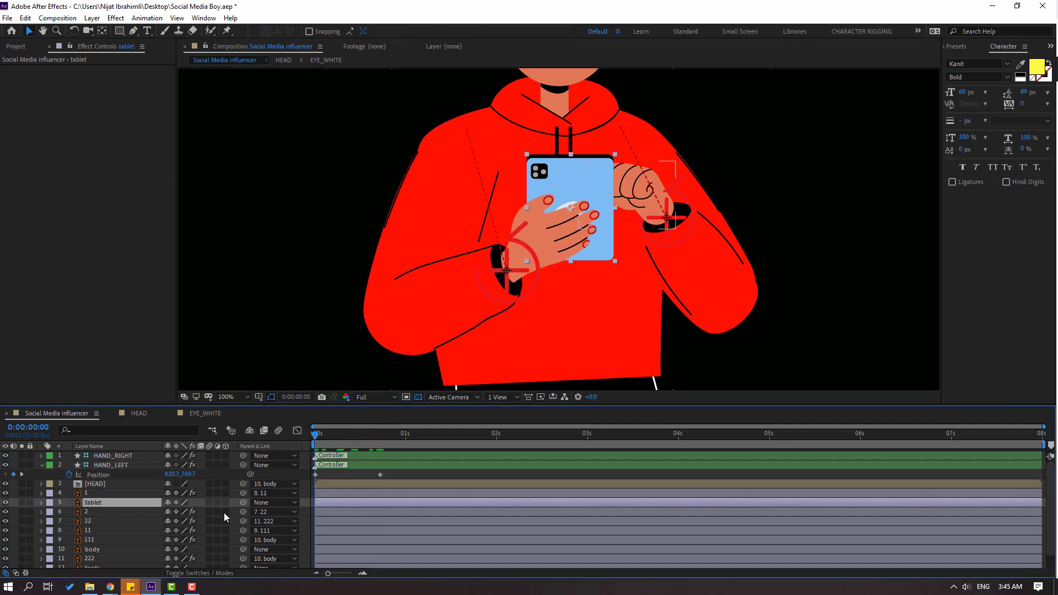
left_click_drag(243, 502, 116, 465)
Add a holding position keyframe to HAND_LEFT at 0:00:01:03, and at 0:00:01:23 move it to about 795.3, 779.7.
left_click_drag(315, 435, 401, 439)
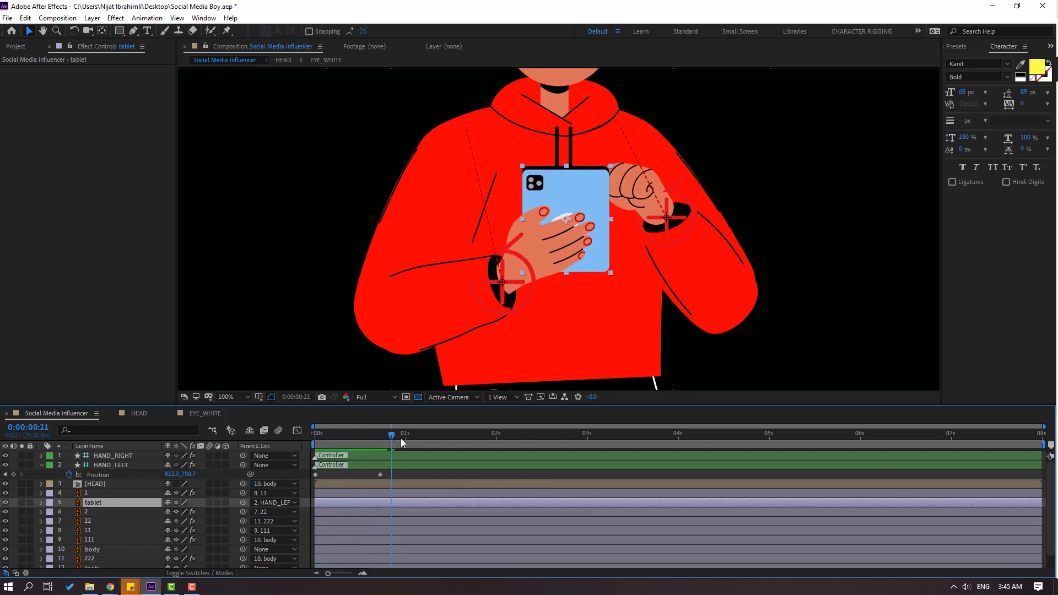
left_click(14, 474)
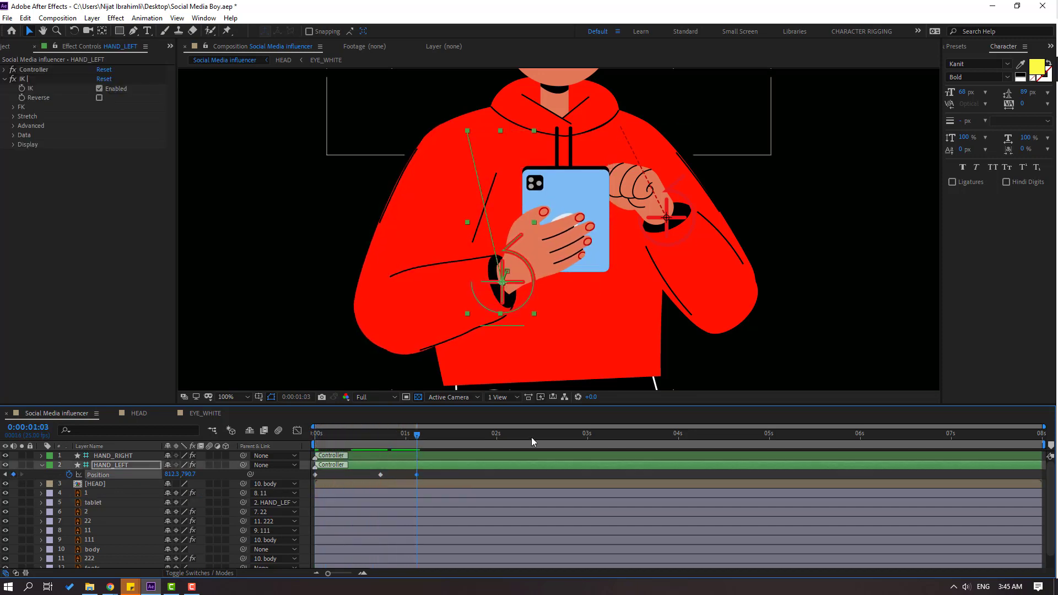
left_click_drag(449, 439, 491, 443)
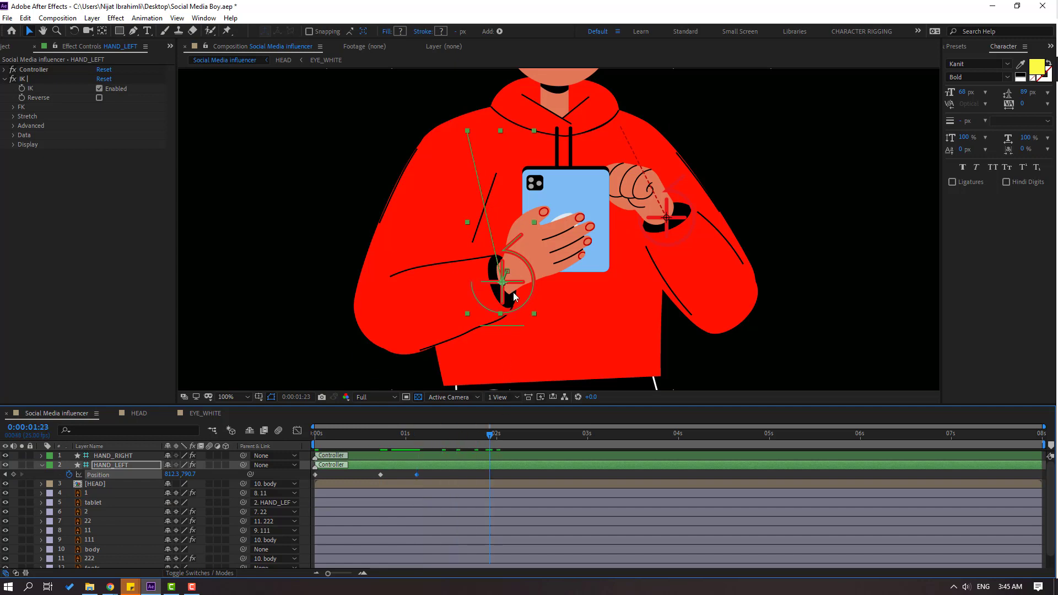
left_click_drag(513, 292, 503, 286)
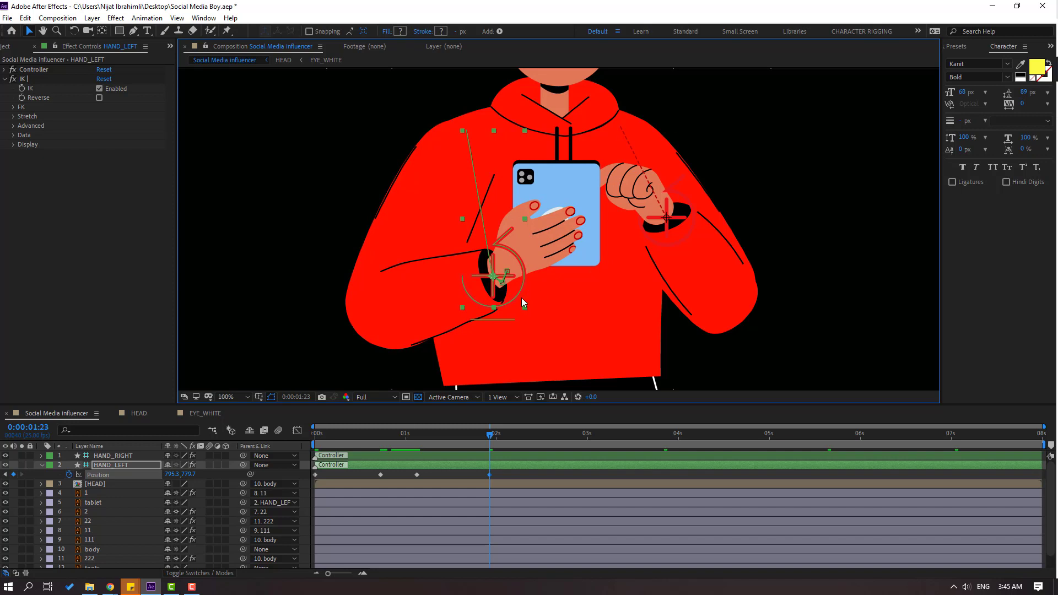
Apply Easy Ease to all of HAND_LEFT's position keyframes and preview the arm motion.
left_click(393, 438)
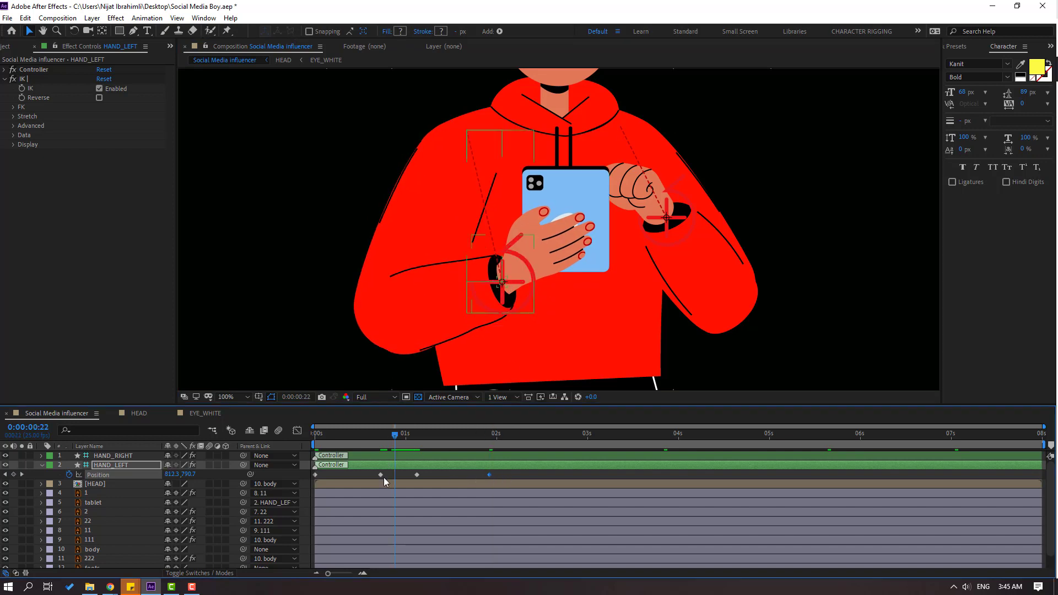
left_click_drag(503, 473, 330, 486)
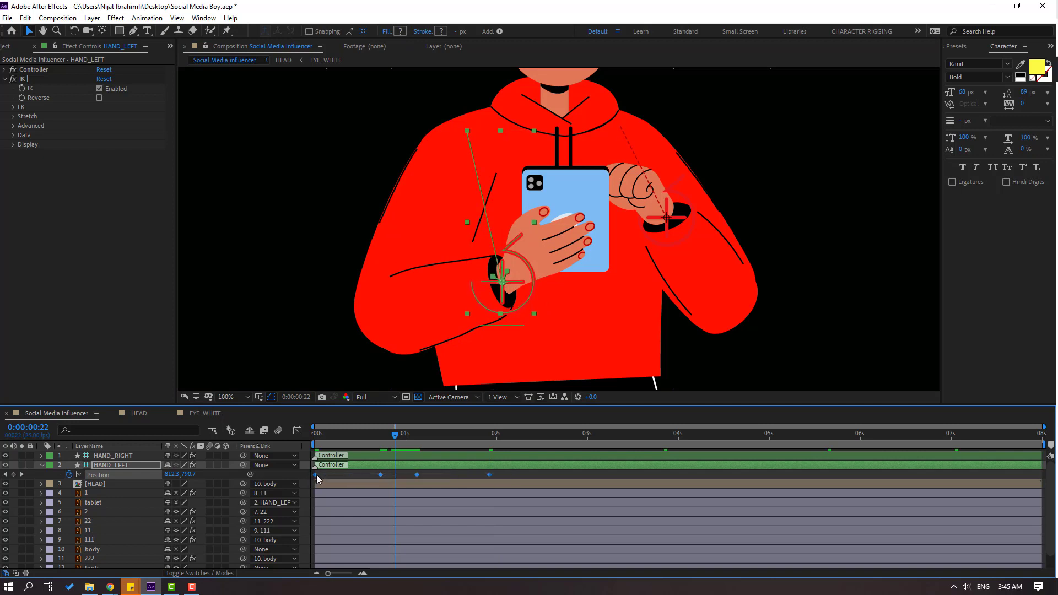
right_click(316, 475)
mouse_move(386, 466)
left_click(479, 503)
key("comma")
key("comma")
key("space")
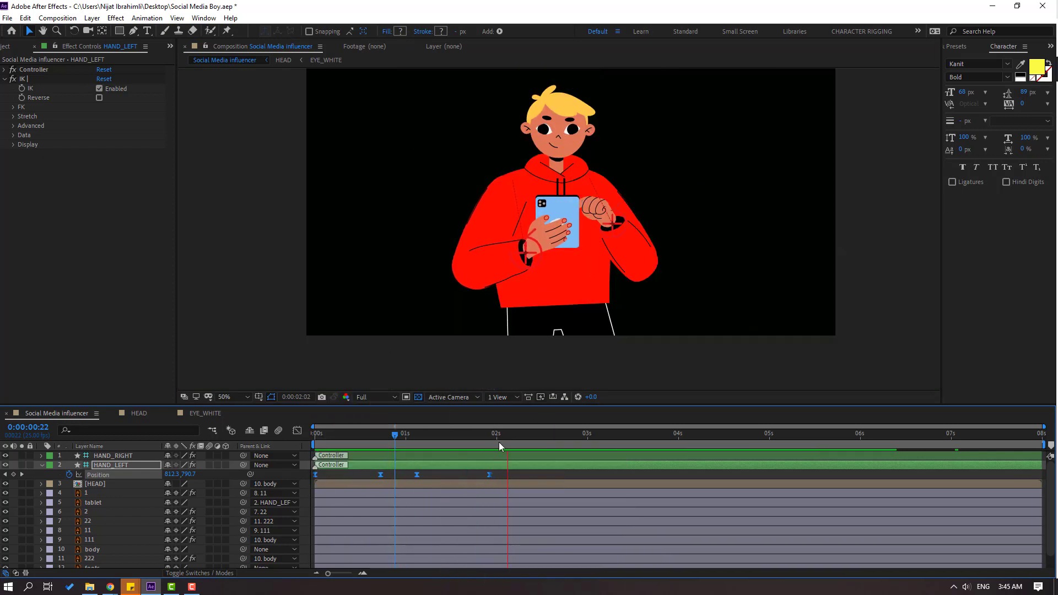
Add a holding position keyframe to HAND_LEFT at 0:00:02:03, and at 0:00:02:22 raise it to about 795.3, 737.7.
mouse_move(498, 435)
left_mouse_down()
mouse_move(489, 435)
mouse_move(504, 437)
left_mouse_up()
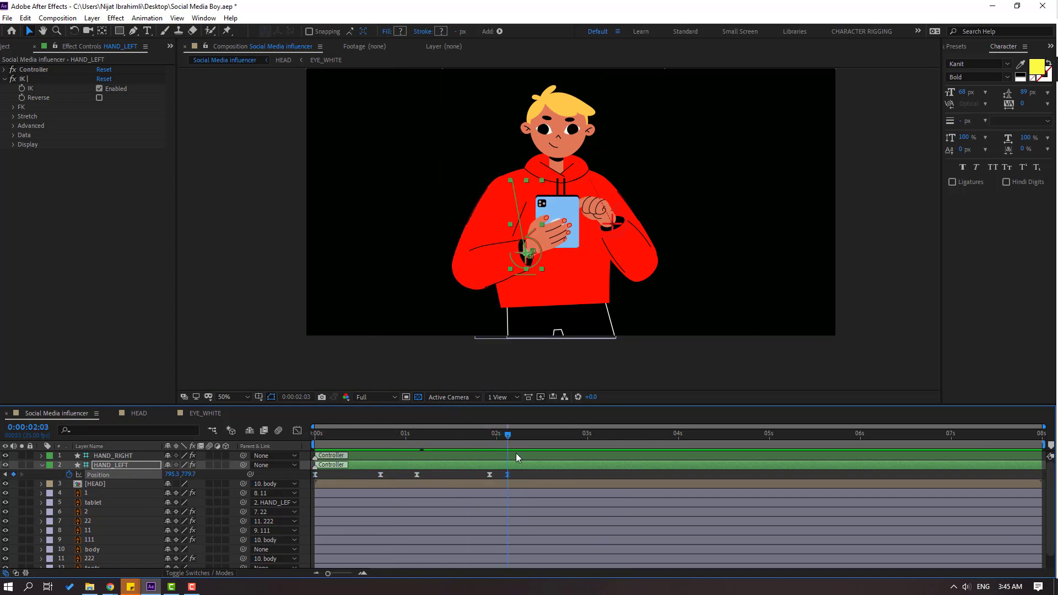
left_click_drag(521, 433, 577, 433)
key("period")
key("period")
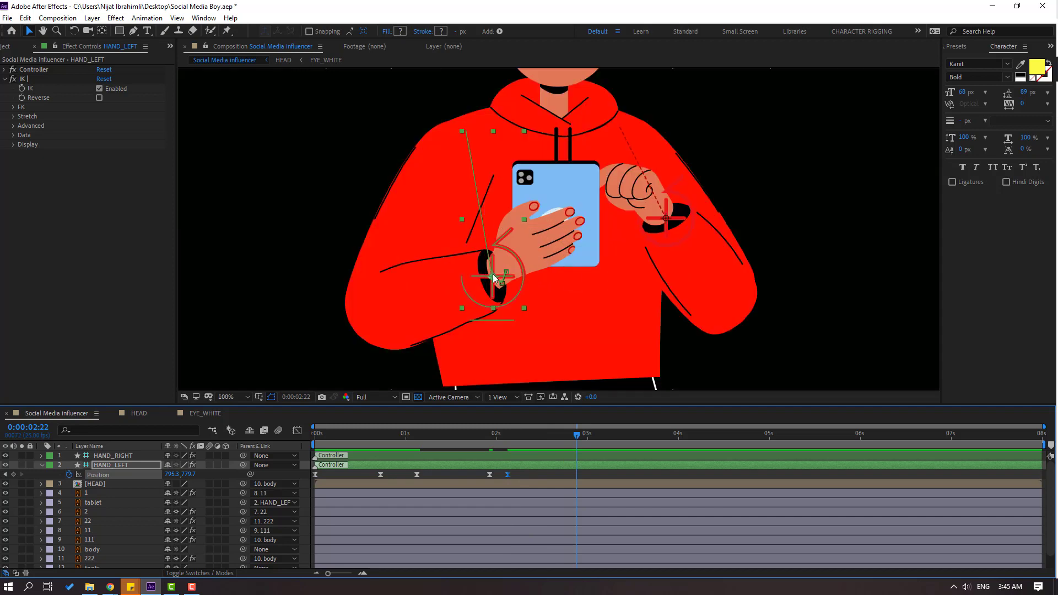
left_click_drag(511, 269, 511, 246)
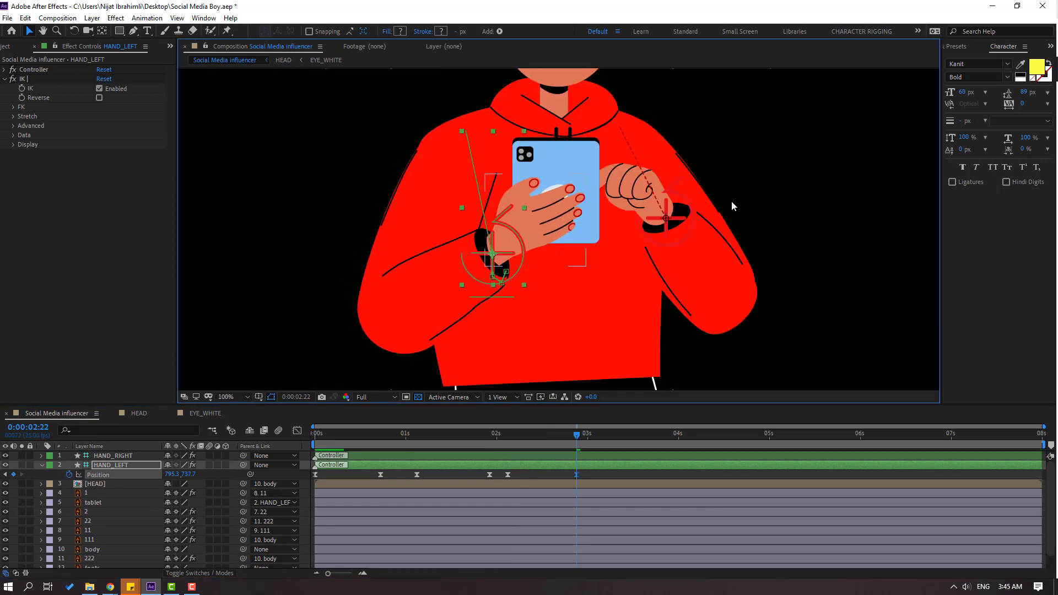
Add a holding position keyframe to HAND_LEFT shortly after three seconds, and at 0:00:04:04 move it to about 766.3, 777.7.
key("comma")
key("comma")
left_click_drag(582, 438, 608, 438)
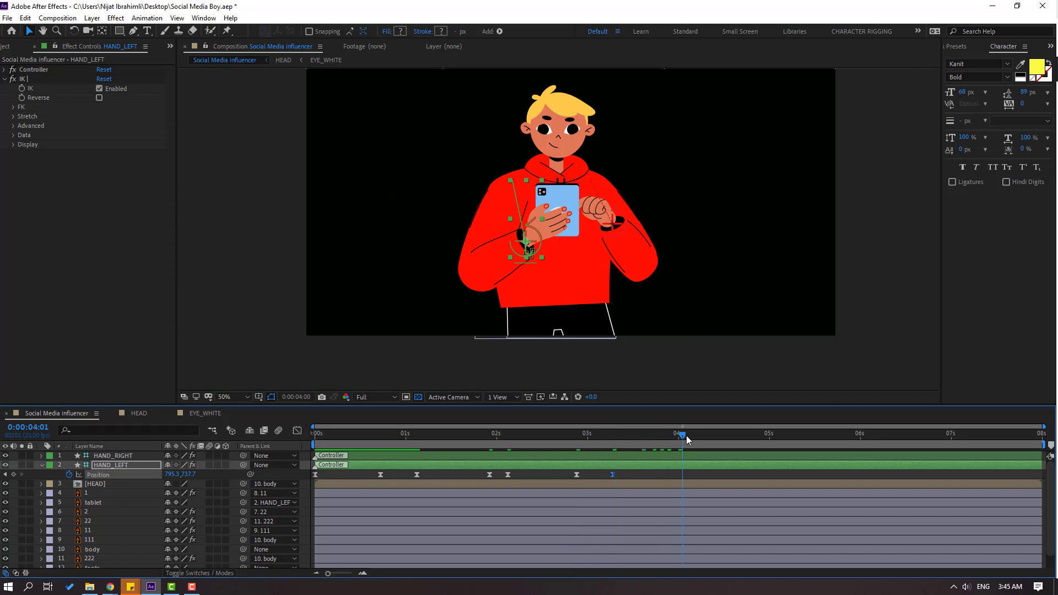
key("period")
left_click_drag(508, 245, 493, 266)
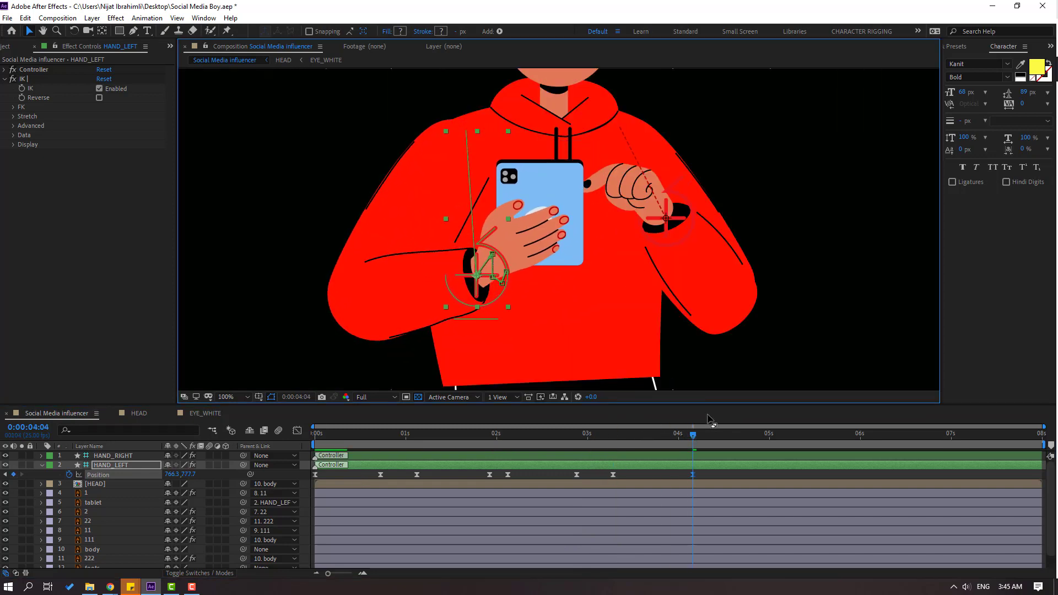
Hold HAND_LEFT before five seconds, move it to about 799.3, 787.7 at 0:00:05:14, and add another holding keyframe just after six seconds.
left_click(708, 436)
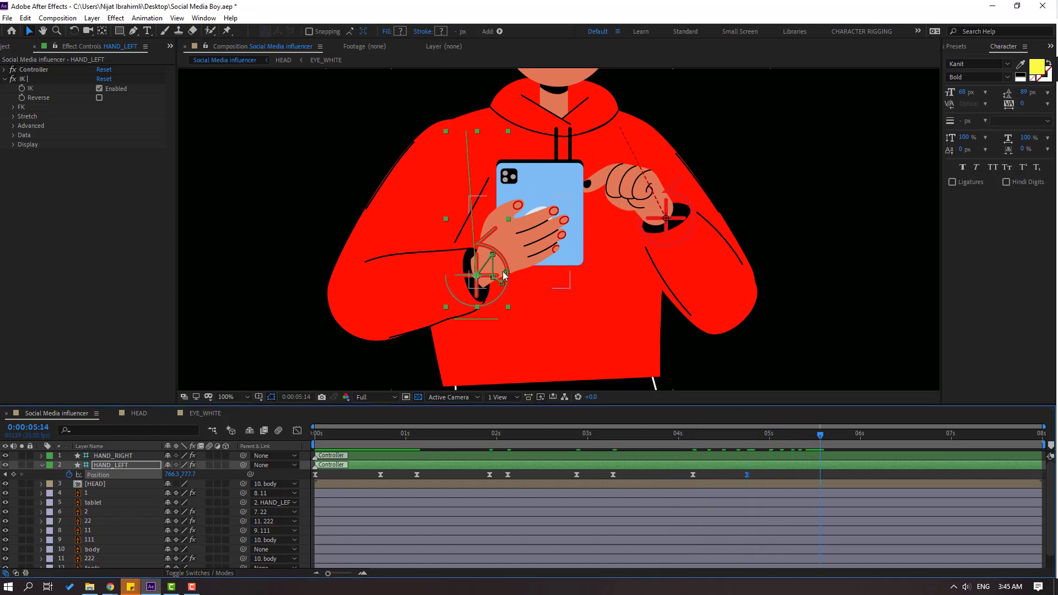
left_click_drag(501, 266, 519, 272)
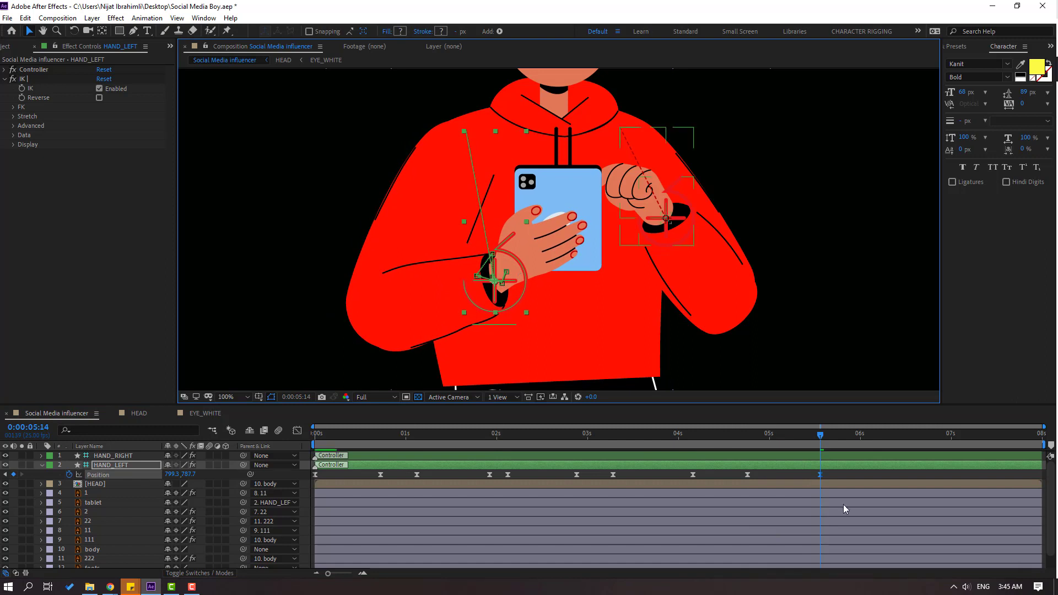
left_click_drag(844, 439, 869, 440)
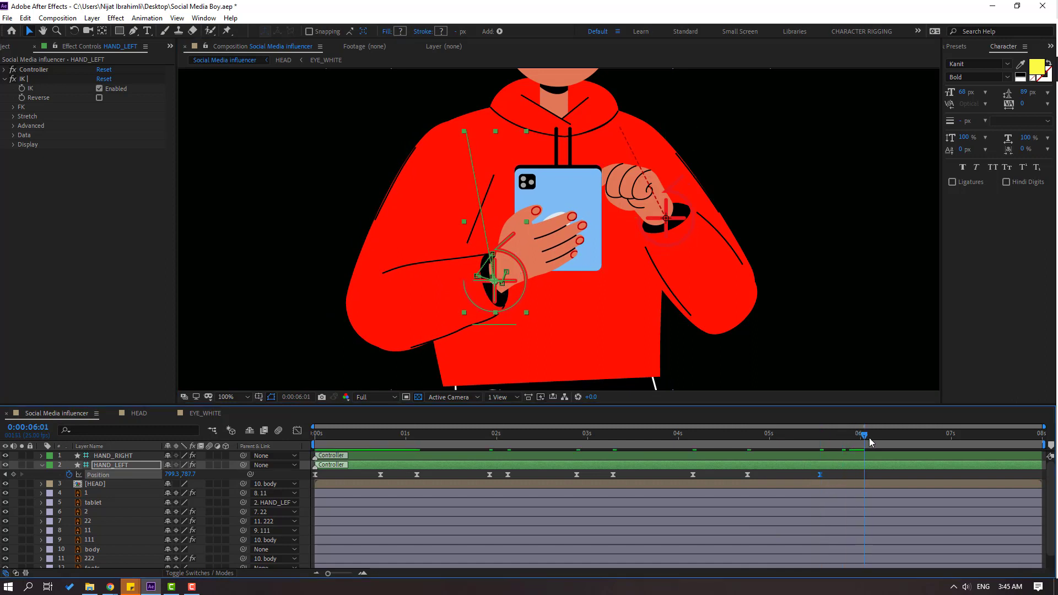
left_click(13, 475)
Copy HAND_LEFT's first position keyframe, paste it at 0:00:07:00 so the motion returns to its start, and preview the animation.
key("space")
left_click(315, 474)
key("ctrl+c")
key("ctrl+v")
scroll(621, 291, "down", 1)
key("space")
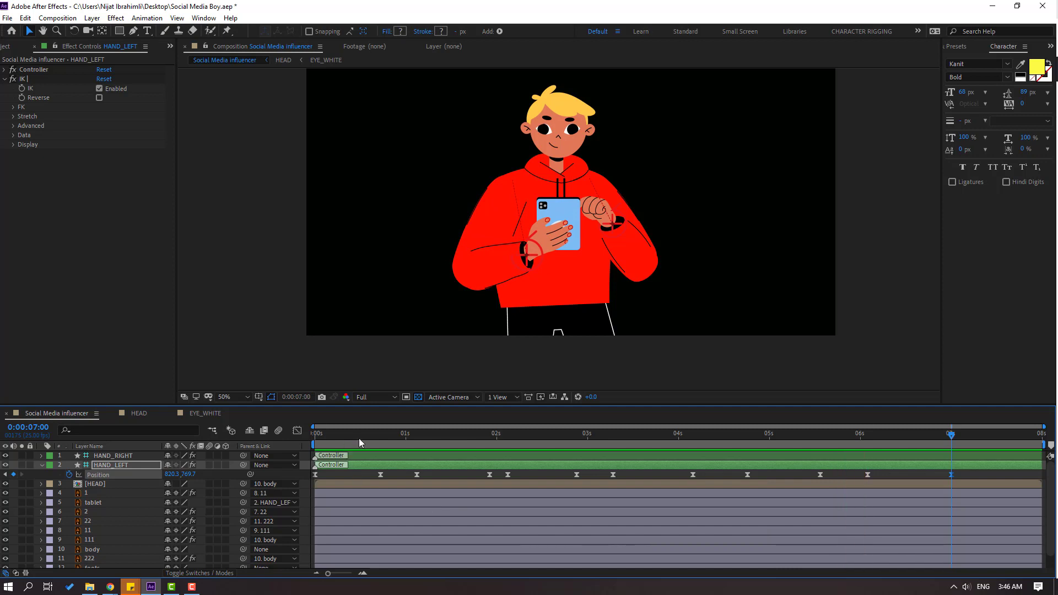
key("space")
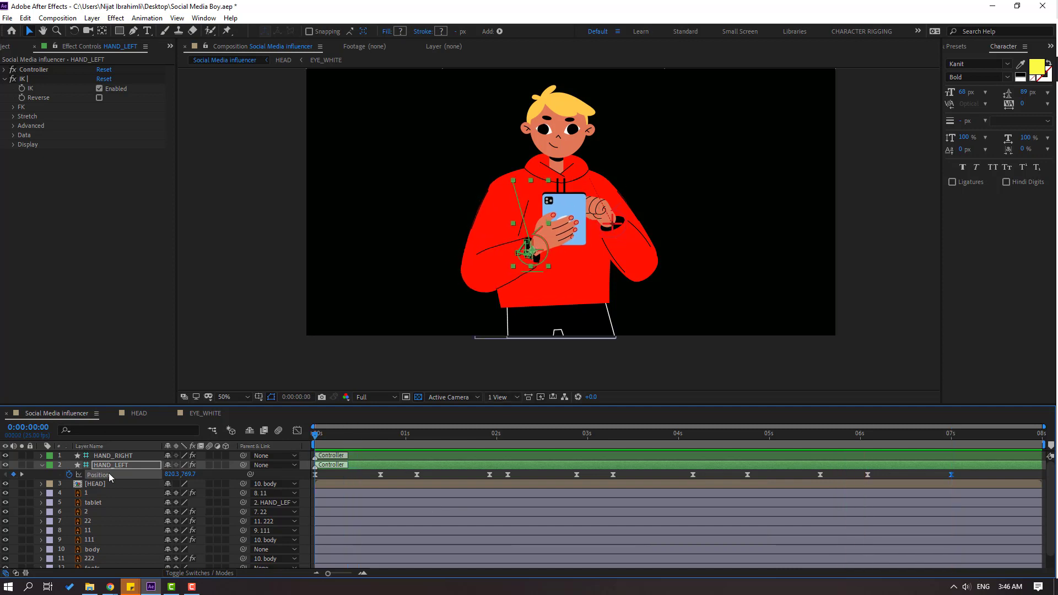
Keyframe HAND_RIGHT's position at 0:00:00:01, and at 0:00:00:07 move it down and inward to about 1092.4, 699.9.
left_click(116, 456)
key("period")
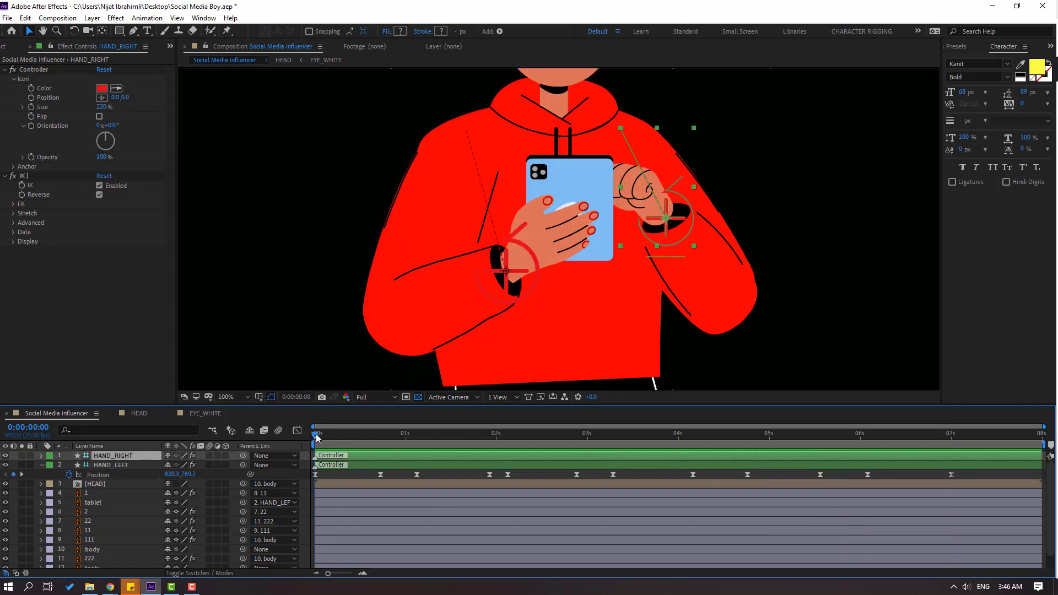
mouse_move(329, 438)
left_mouse_down()
mouse_move(347, 434)
mouse_move(323, 435)
left_mouse_up()
key("p")
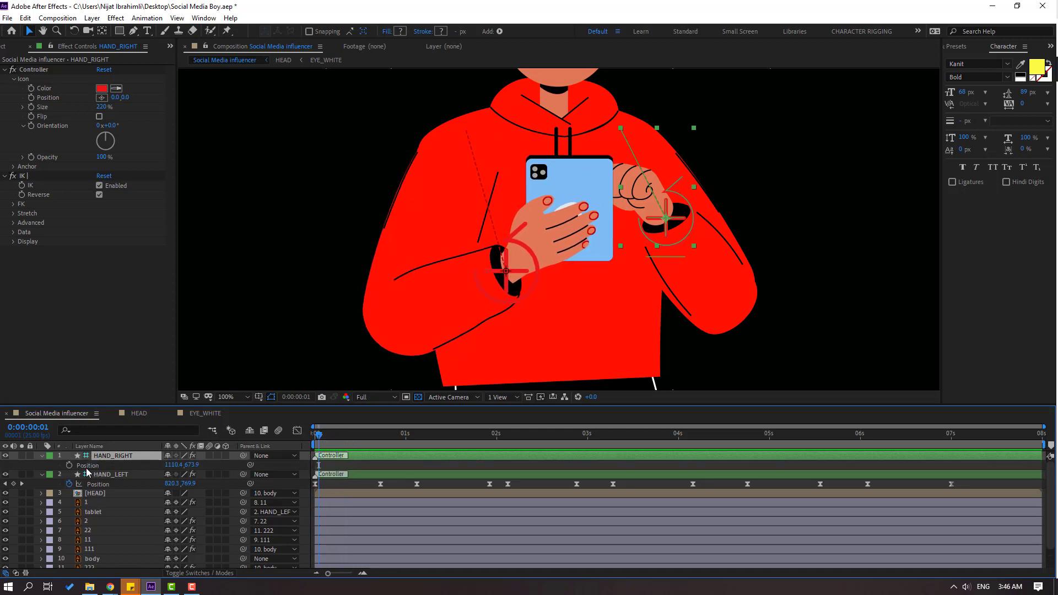
left_click(69, 465)
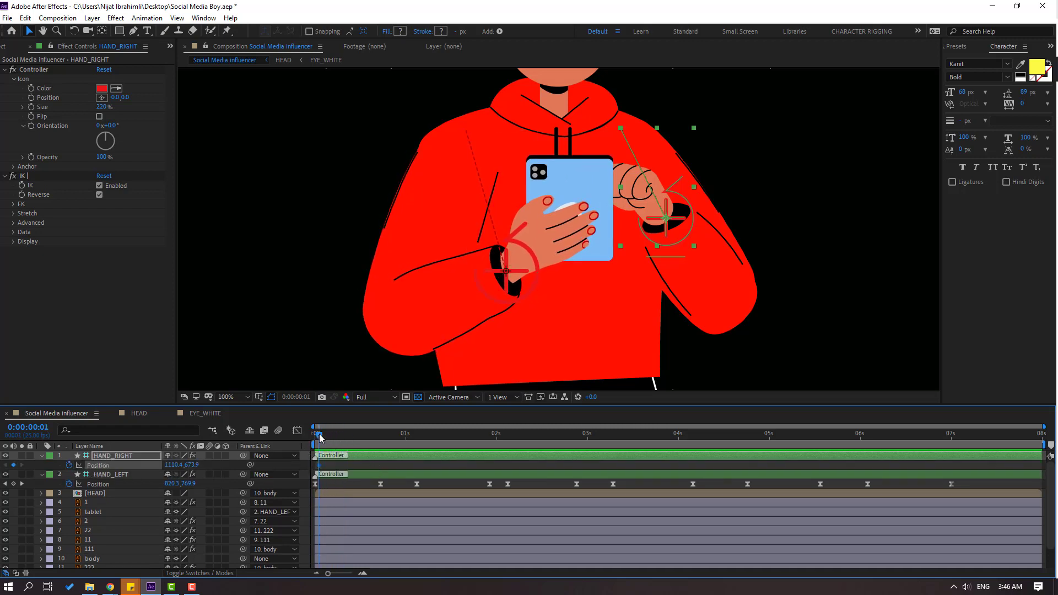
left_click_drag(331, 437, 340, 435)
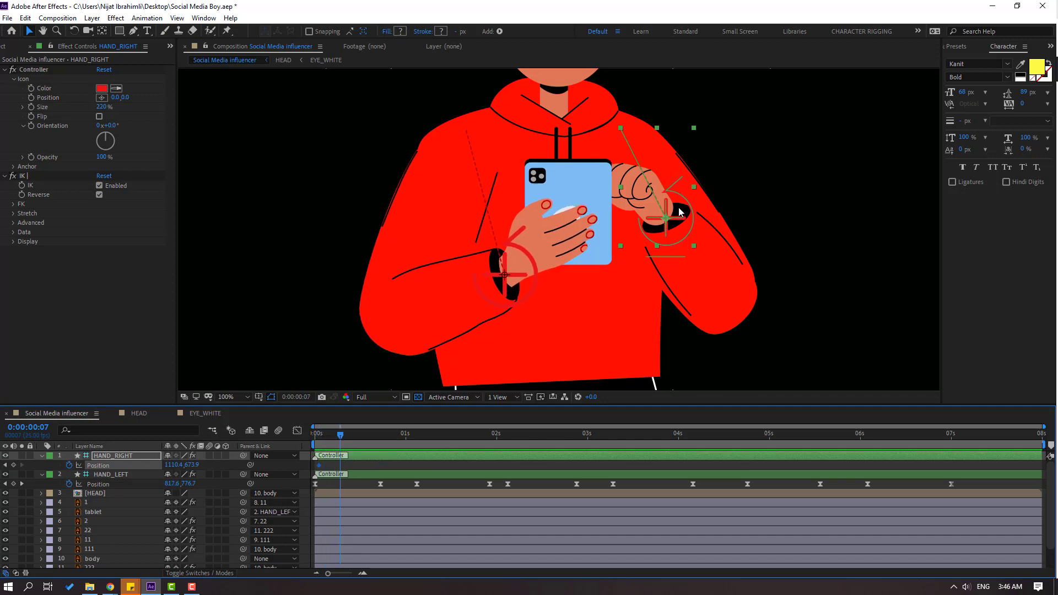
left_click_drag(679, 211, 669, 223)
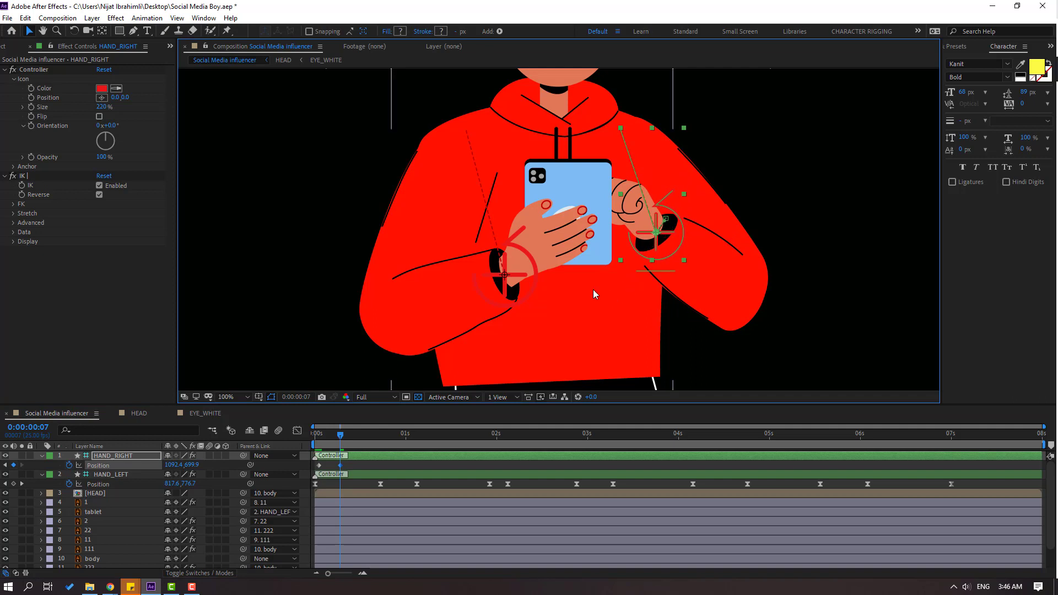
Add HAND_RIGHT position keyframes at 0:00:00:11 and 0:00:00:14, bringing the hand to about 1101.4, 703.9.
key("Page_Down")
key("Page_Down")
key("Page_Down")
key("Page_Down")
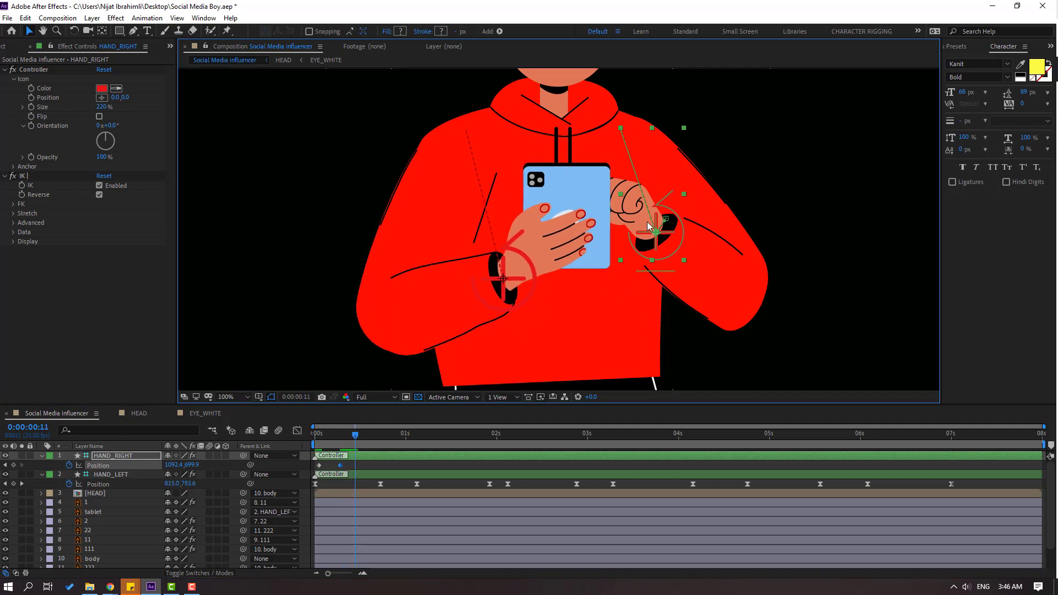
mouse_move(659, 212)
left_mouse_down()
mouse_move(668, 209)
mouse_move(661, 230)
left_mouse_up()
key("Page_Down")
key("Page_Down")
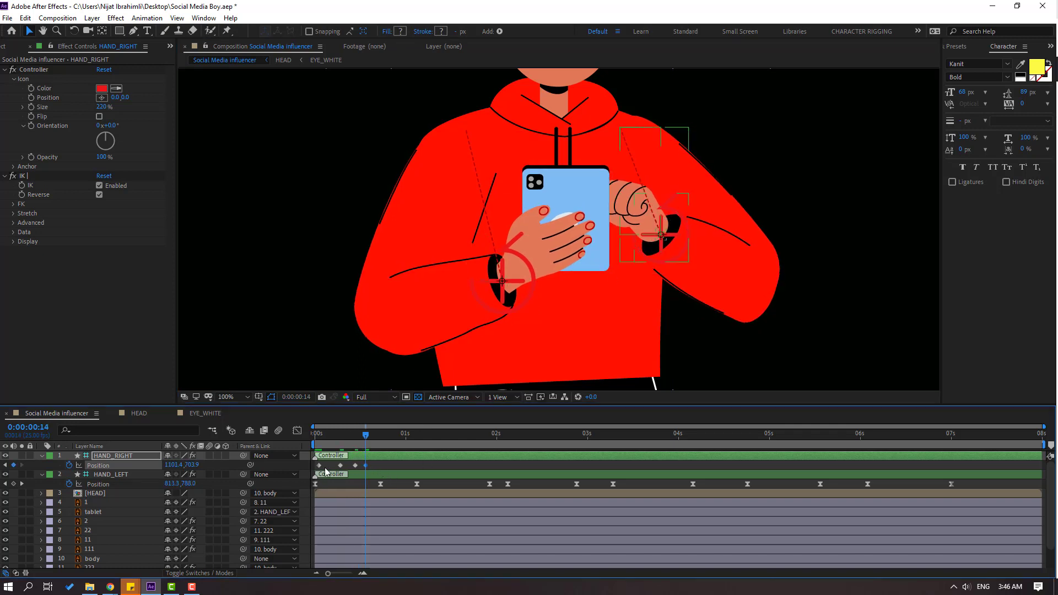
Apply Easy Ease to all of HAND_RIGHT's position keyframes and check the whole character in the frame.
left_click_drag(383, 477, 311, 462)
right_click(320, 464)
mouse_move(386, 457)
left_click(485, 493)
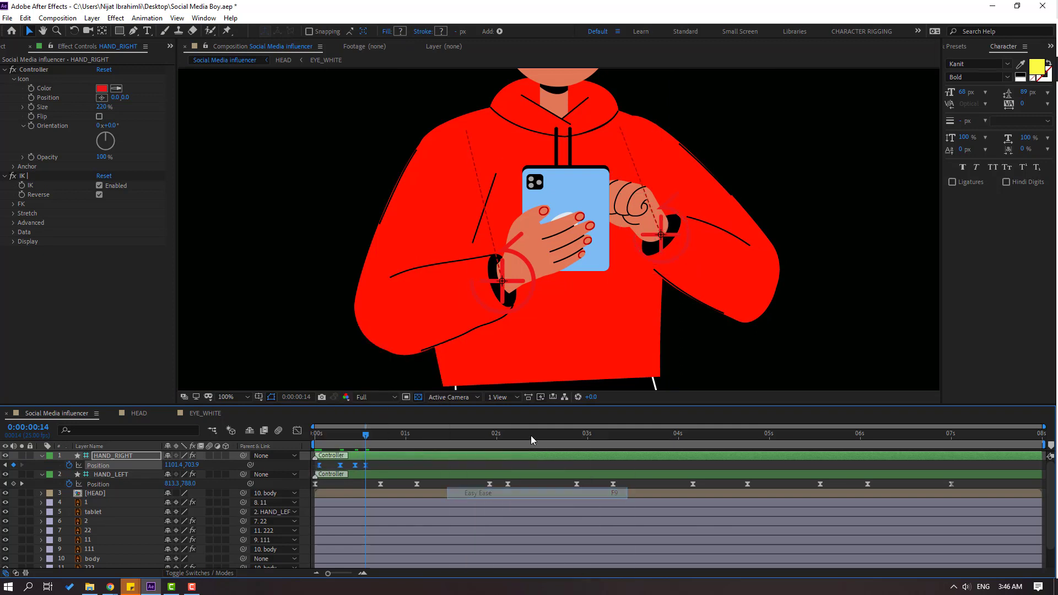
scroll(519, 248, "down", 4)
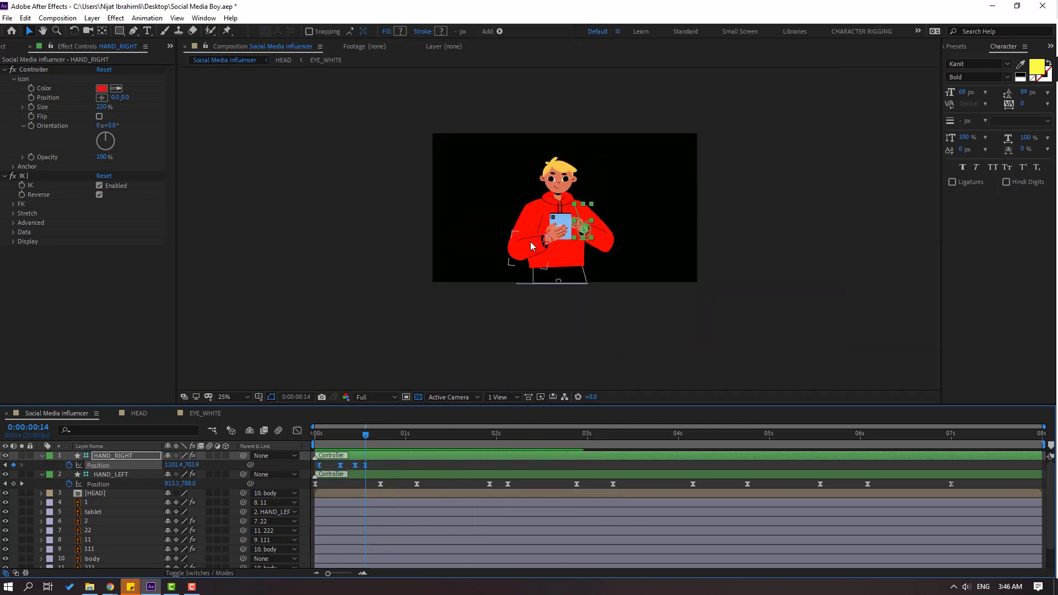
scroll(523, 247, "up", 2)
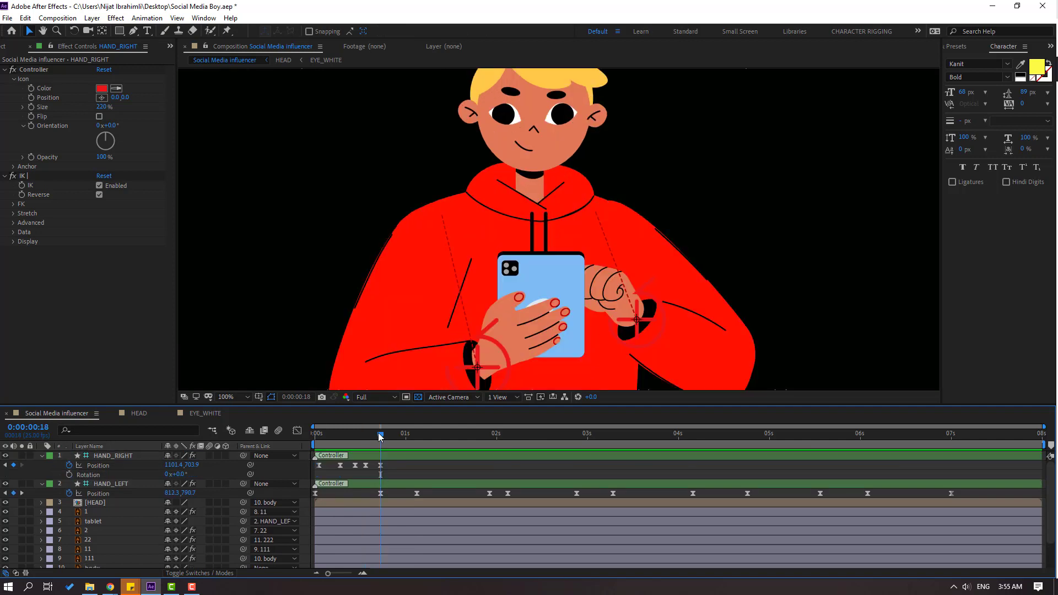
Hold HAND_RIGHT's position, move it to about 1121.4, 687.9 at 0:00:01:02, and shortly after lower it to about 1112.4, 722.9.
left_click(14, 465)
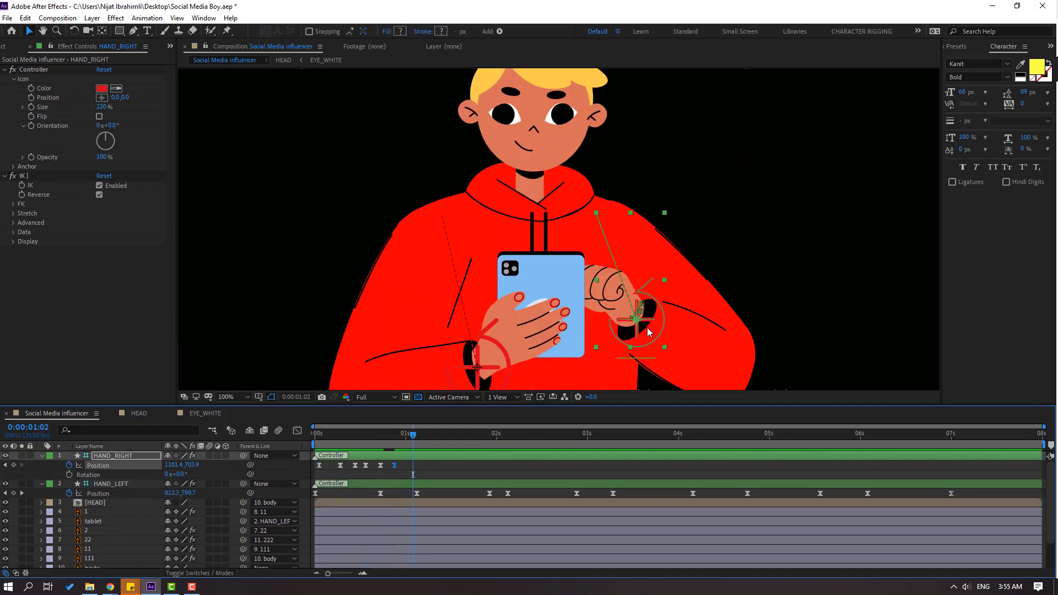
left_click_drag(647, 329, 649, 323)
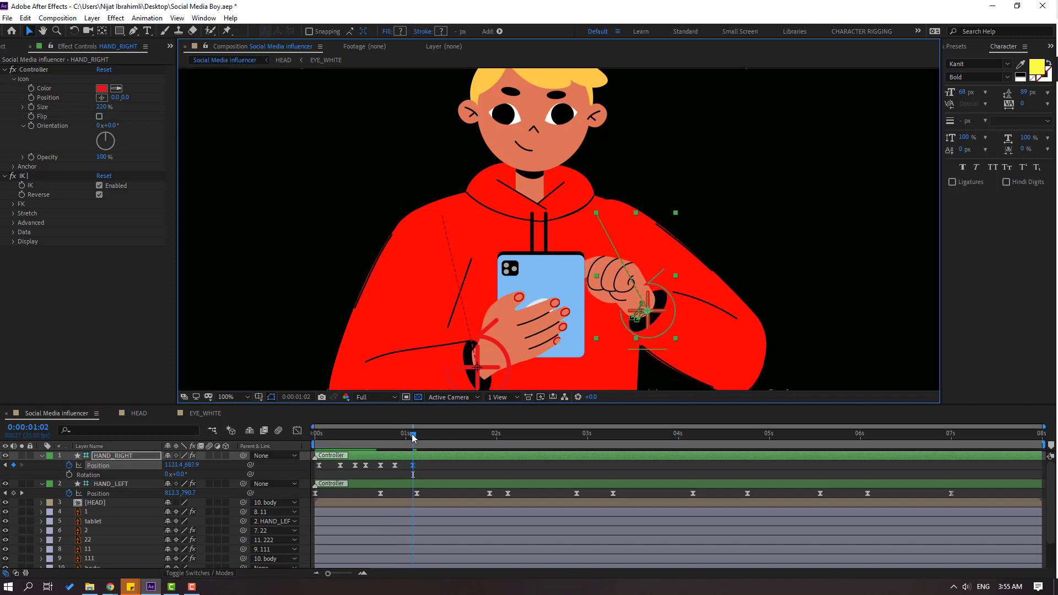
left_click_drag(413, 438, 431, 436)
left_click_drag(661, 320, 658, 339)
Raise HAND_RIGHT slightly at 0:00:01:10, keyframe it at about 1119.4, 709.9 at 0:00:01:15, and preview the motion.
left_click_drag(433, 436, 442, 436)
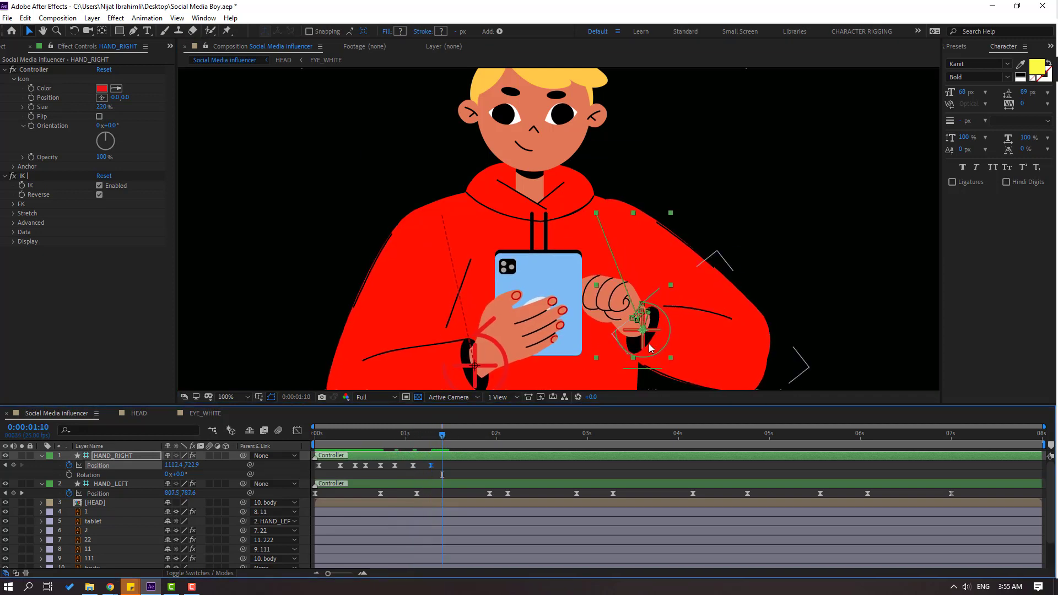
left_click_drag(653, 344, 659, 333)
left_click(449, 437)
left_click(460, 436)
left_click(510, 464)
key("space")
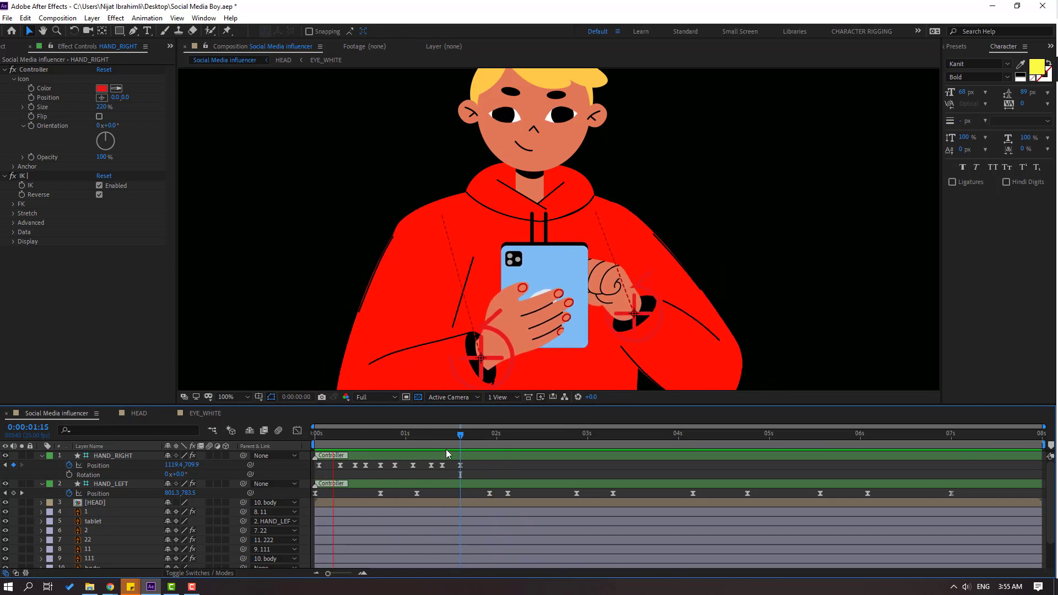
scroll(517, 356, "down", 1)
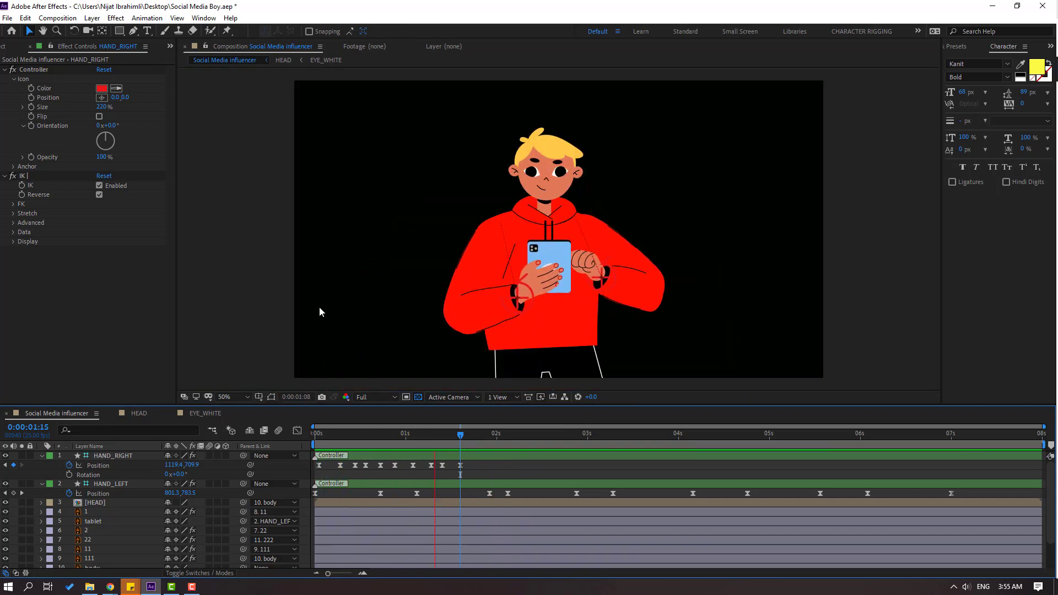
key("space")
Add a holding position keyframe to HAND_RIGHT after 0:00:01:15, and at 0:00:01:24 raise it to about 1124.4, 677.9.
left_click_drag(462, 435, 488, 438)
left_click(13, 464)
key("period")
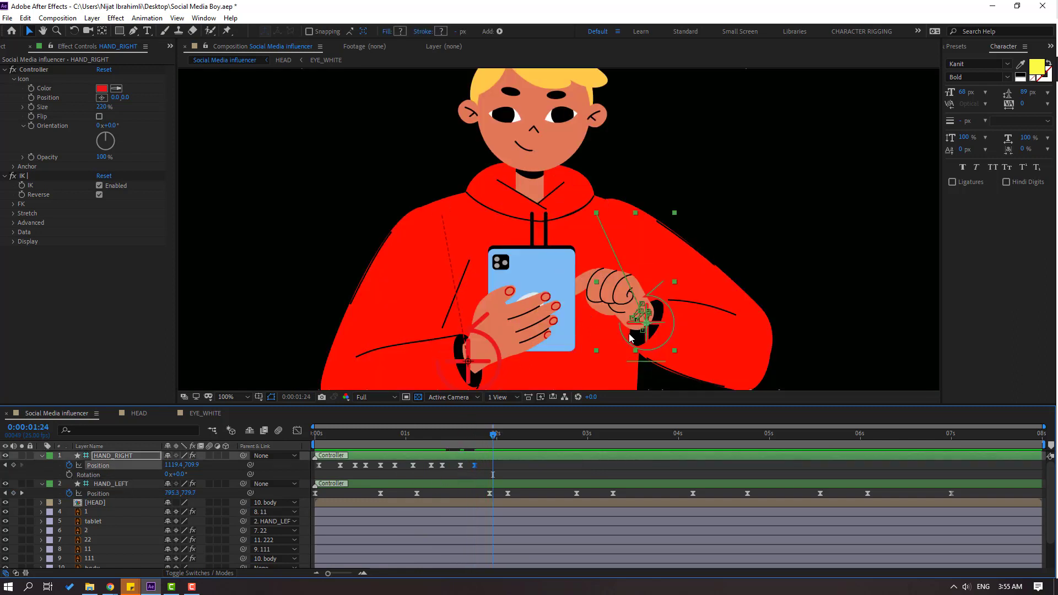
left_click_drag(630, 337, 627, 324)
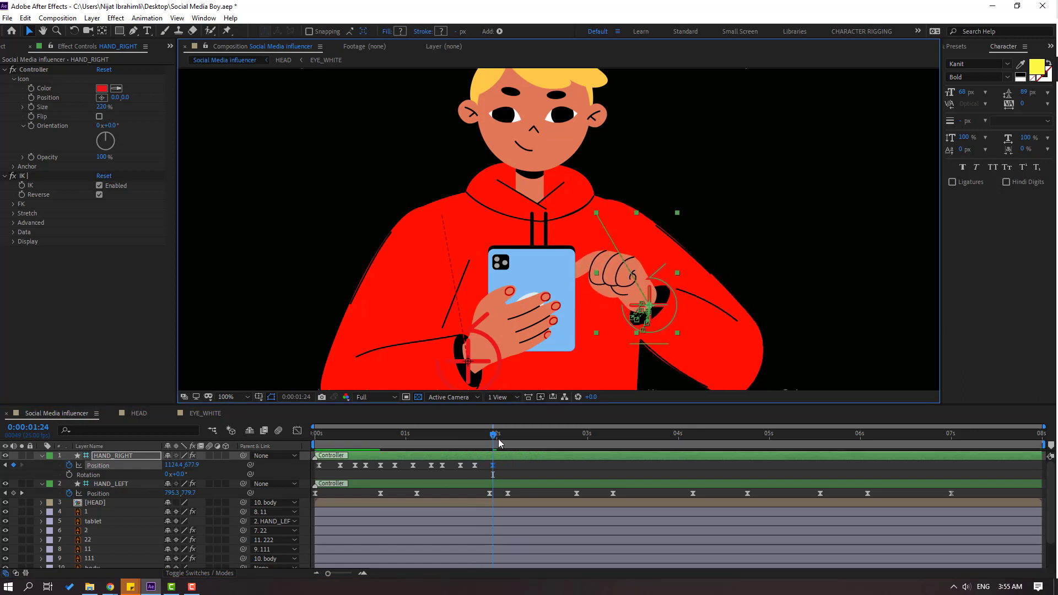
Lower HAND_RIGHT to about 1119.4, 709.9 just after two seconds, raise it again at 0:00:02:10, and shift that last keyframe to 0:00:02:11.
left_click_drag(499, 443, 514, 440)
left_click_drag(660, 316, 657, 333)
left_click_drag(520, 438, 533, 438)
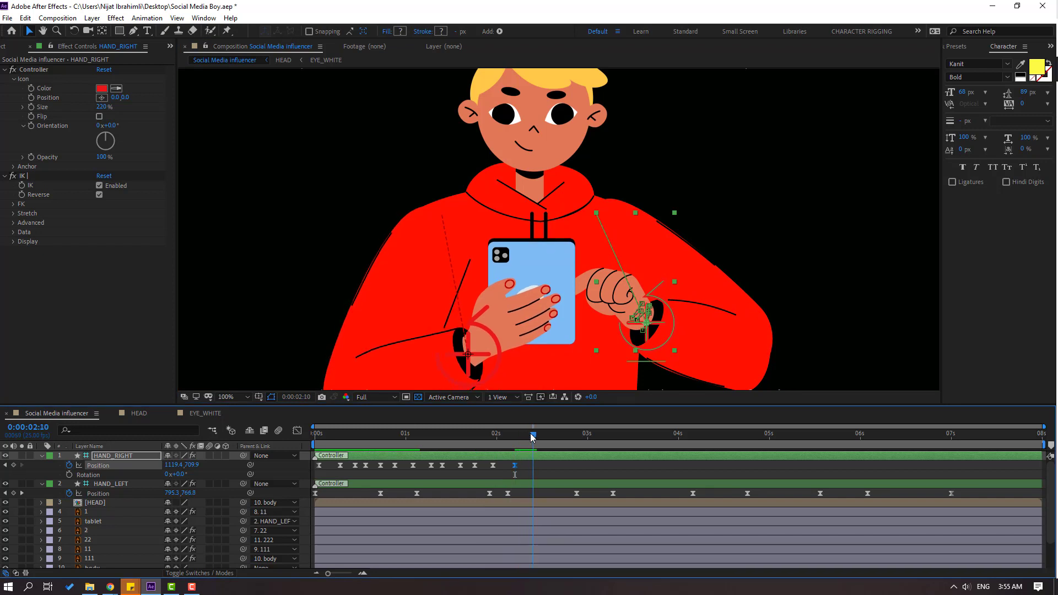
left_click_drag(630, 342, 637, 326)
left_click_drag(538, 467, 541, 467)
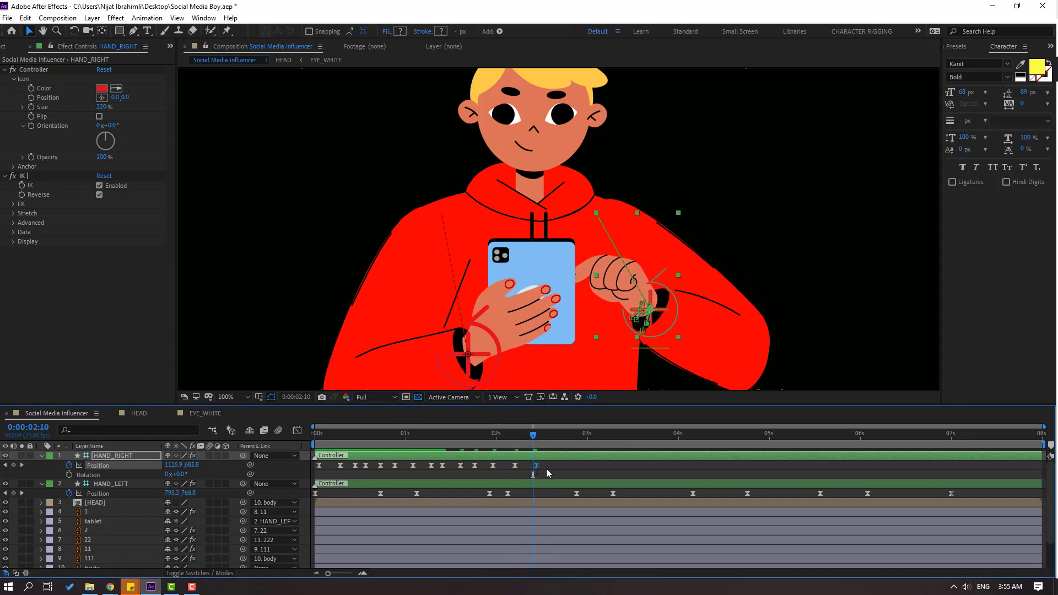
Preview the tapping hand motion and shorten the work area so it ends around 0:00:02:12.
key("space")
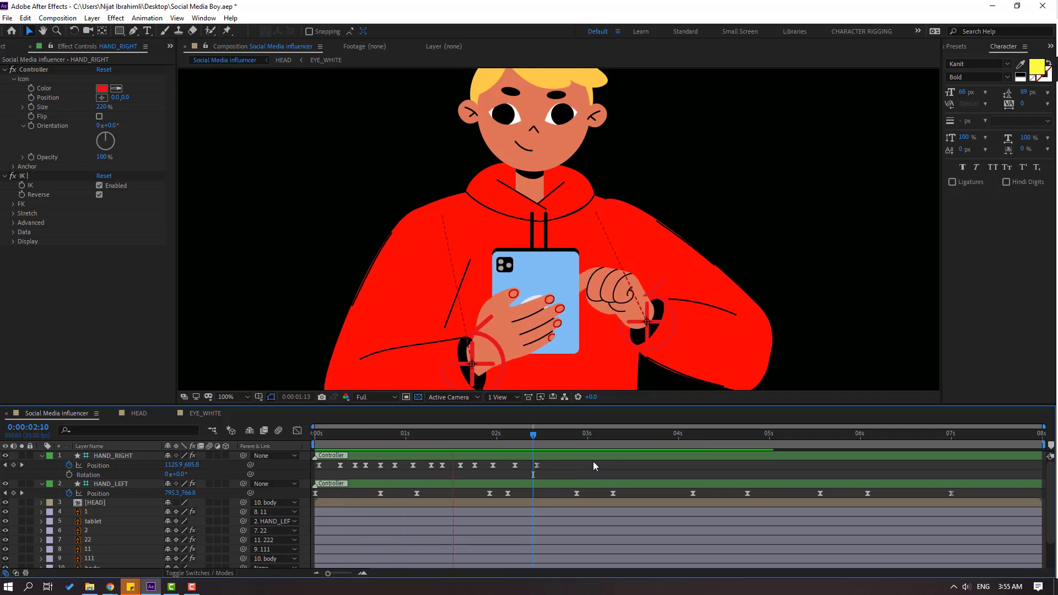
key("space")
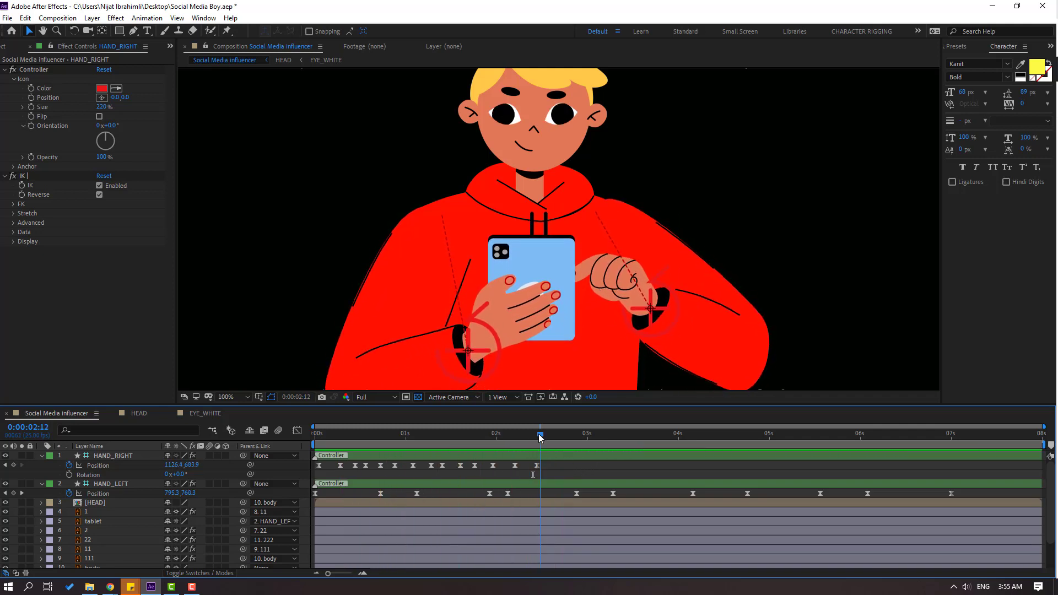
left_click(537, 435)
key("space")
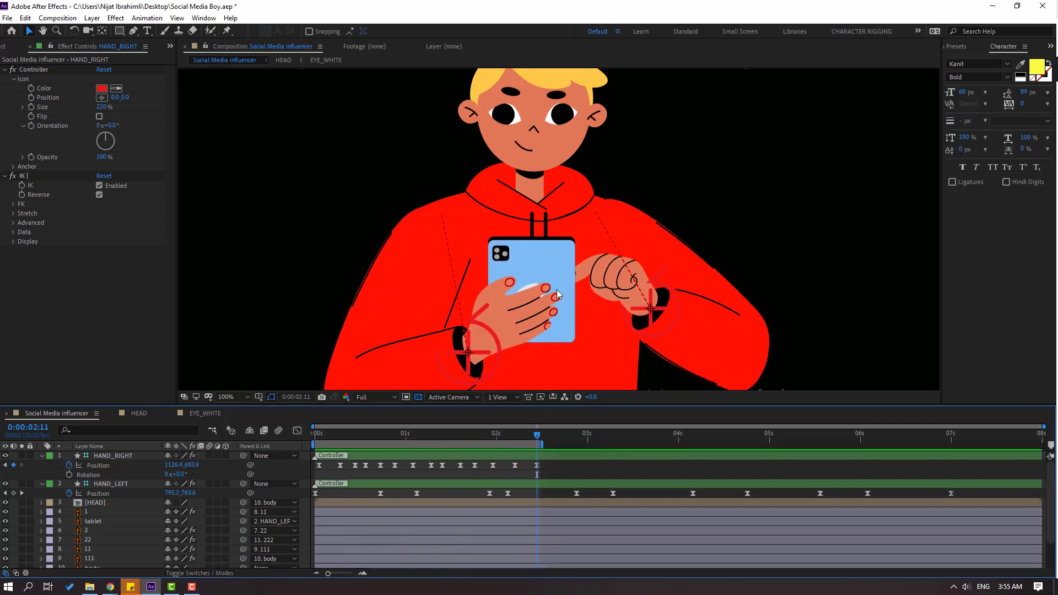
Preview the tapping motion, and add the first Rotation keyframe to HAND_RIGHT at 0:00:00:01.
scroll(591, 288, "down", 2)
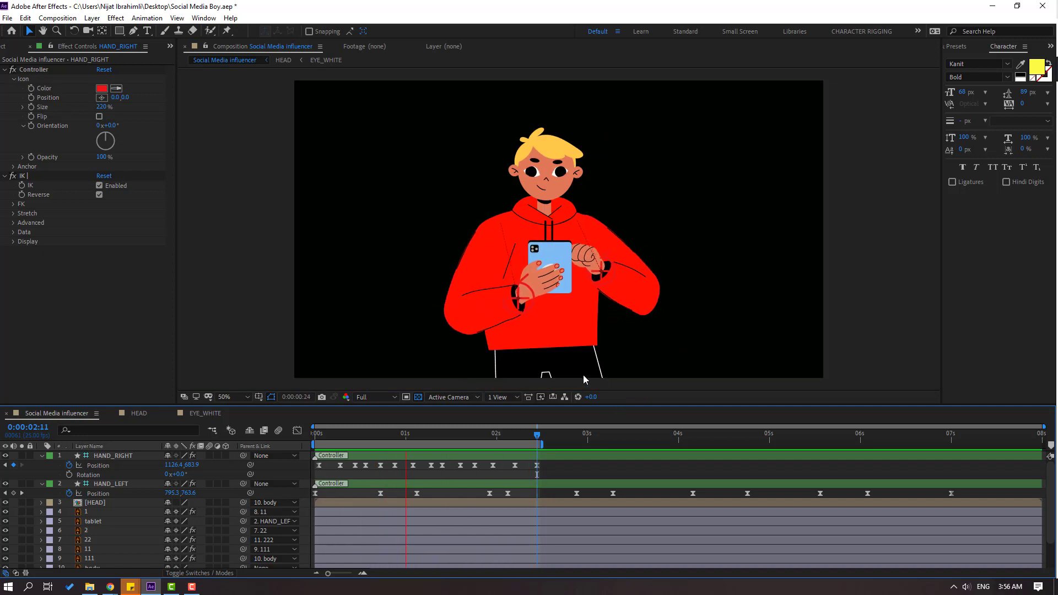
key("space")
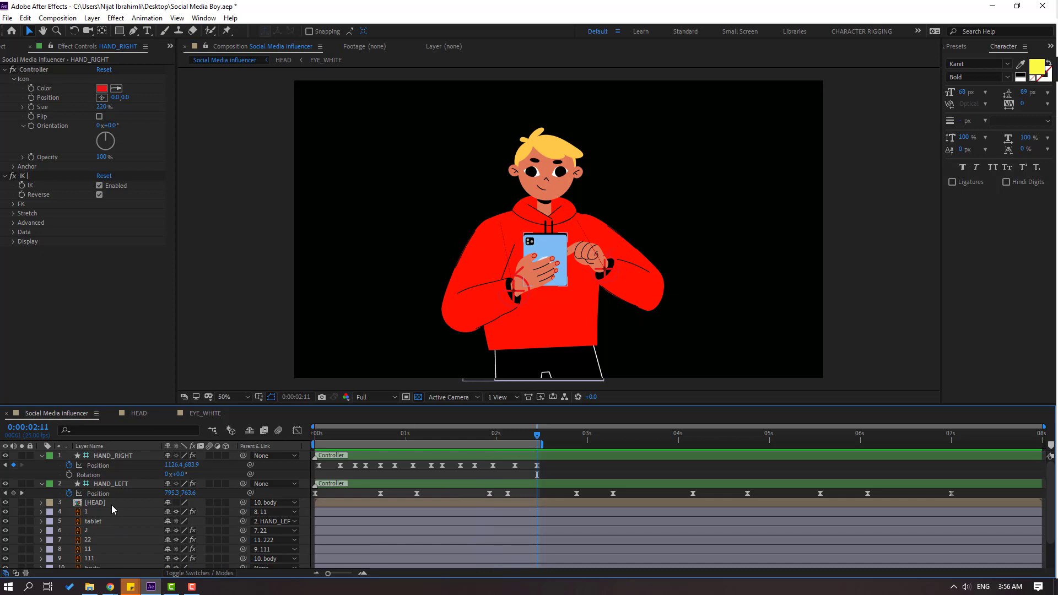
left_click(114, 455)
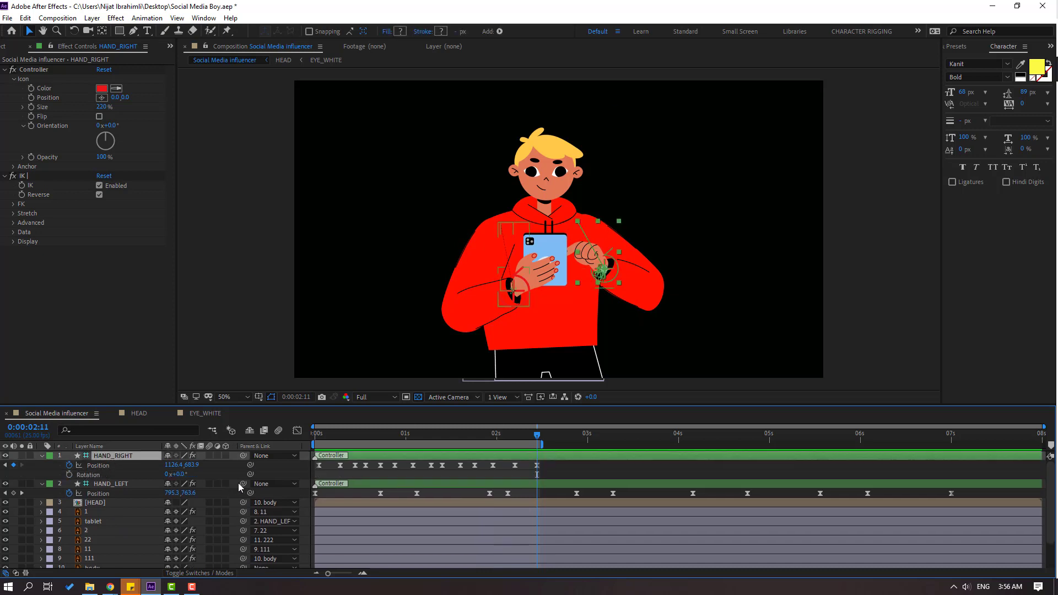
left_click_drag(341, 437, 317, 438)
left_click(68, 474)
scroll(579, 257, "up", 4)
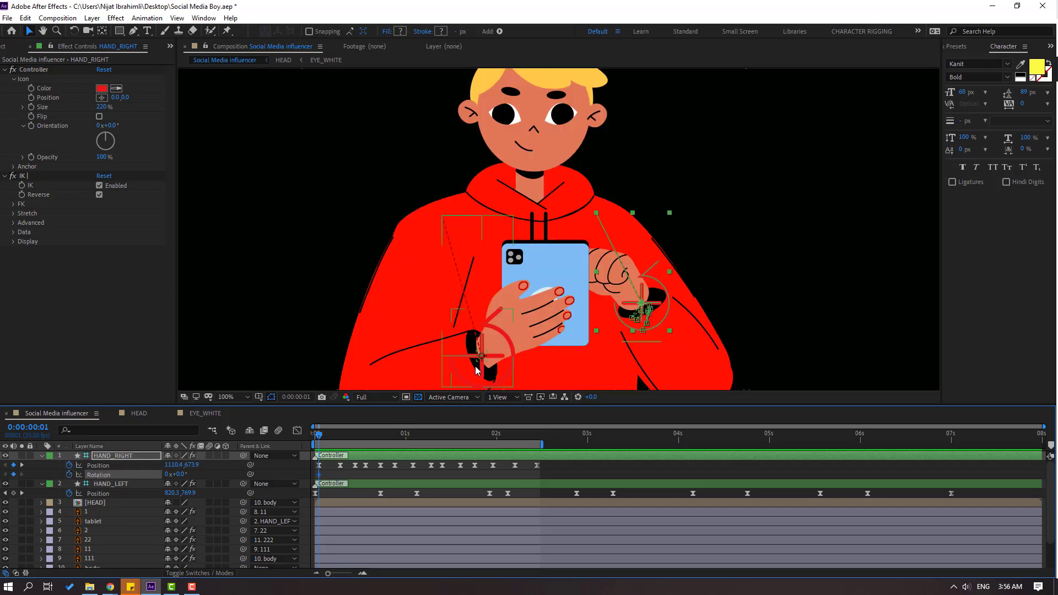
left_click_drag(388, 235, 268, 176)
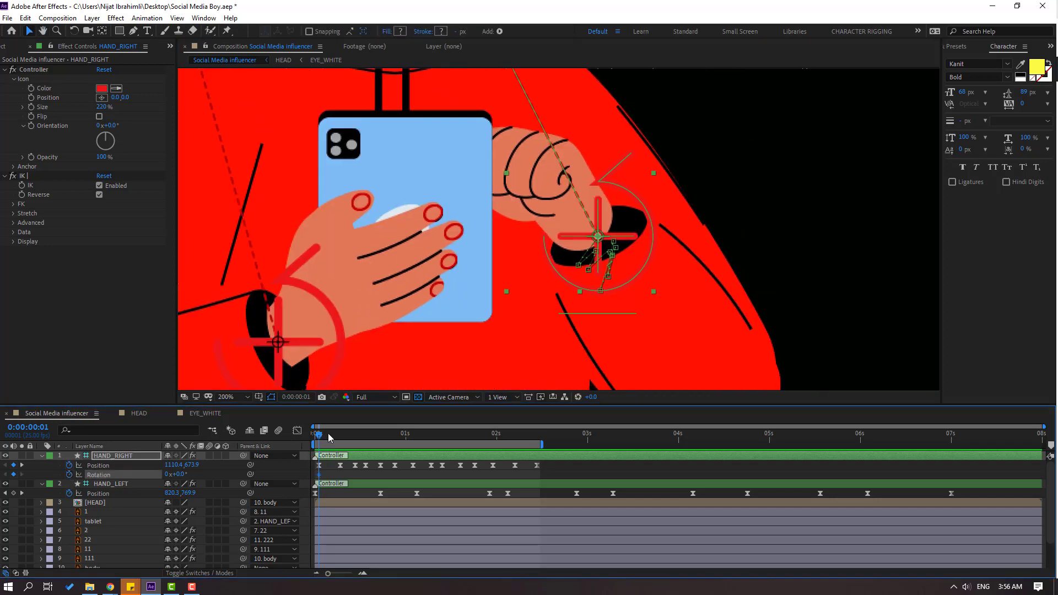
Keyframe HAND_RIGHT rotated slightly counterclockwise at 0:00:00:07, and set its Rotation keyframe at 0:00:00:01 to 11°.
left_click_drag(318, 438, 339, 439)
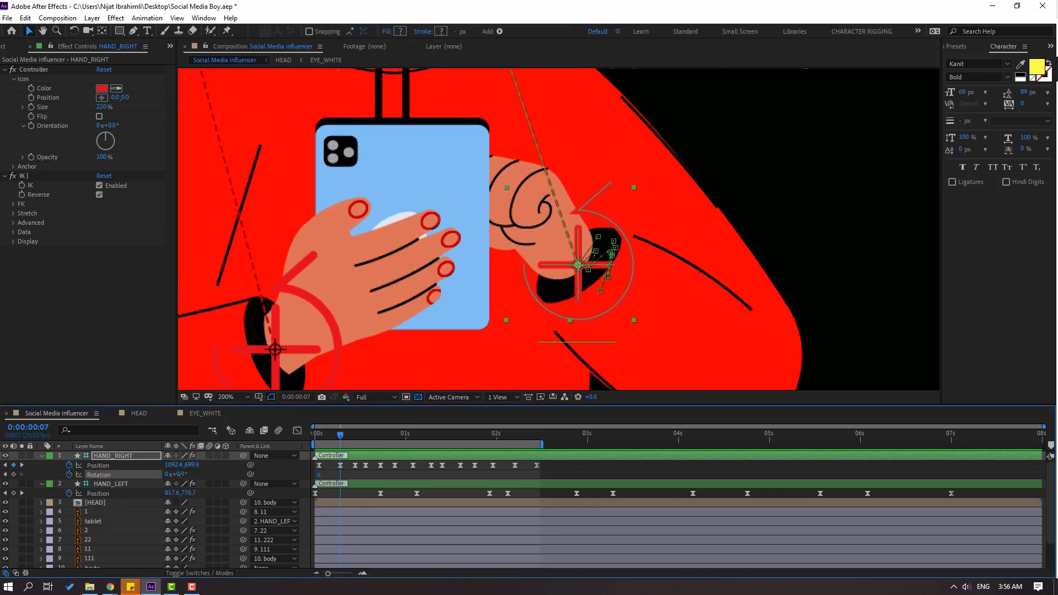
left_click_drag(179, 474, 173, 474)
left_click_drag(330, 436, 318, 435)
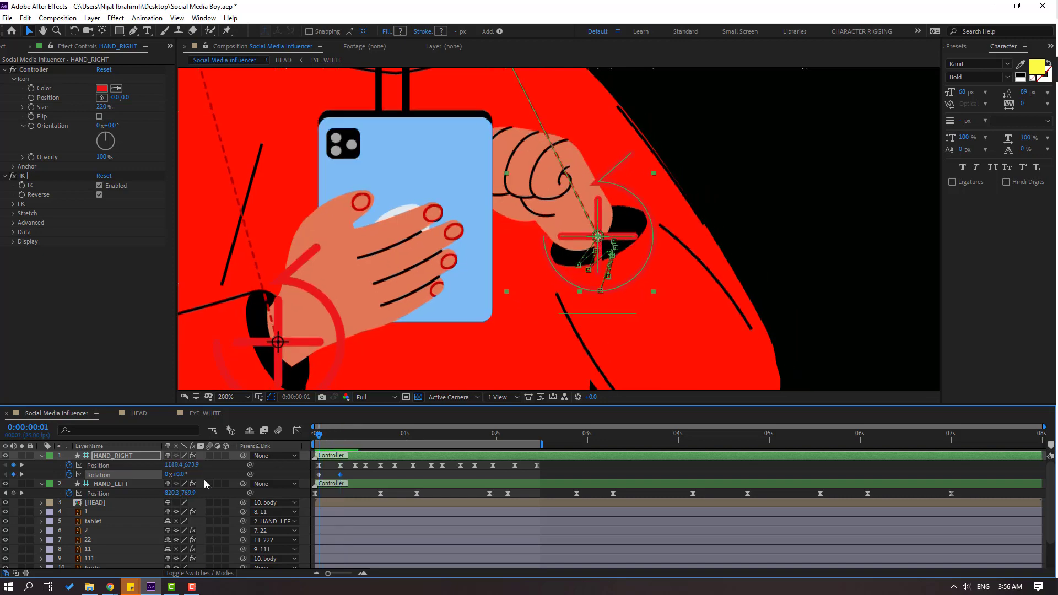
left_click_drag(179, 475, 189, 474)
key("space")
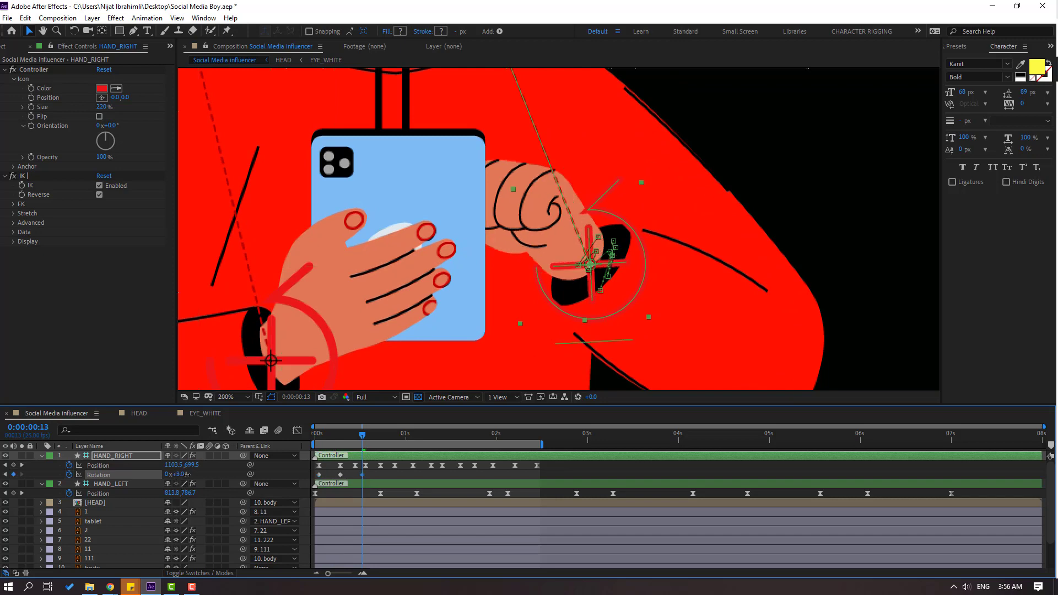
Keyframe HAND_RIGHT's rotation at 7° on 0:00:00:13 and 1° on 0:00:00:17, and preview the result.
left_click_drag(179, 475, 187, 474)
left_click_drag(338, 437, 376, 435)
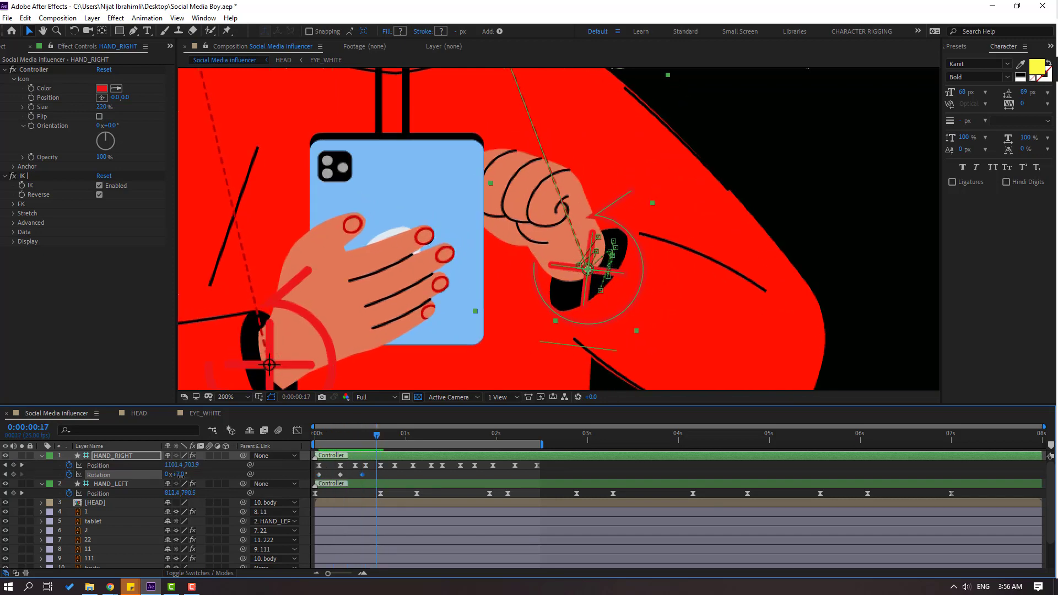
left_click_drag(182, 474, 179, 474)
scroll(501, 289, "down", 1)
key("space")
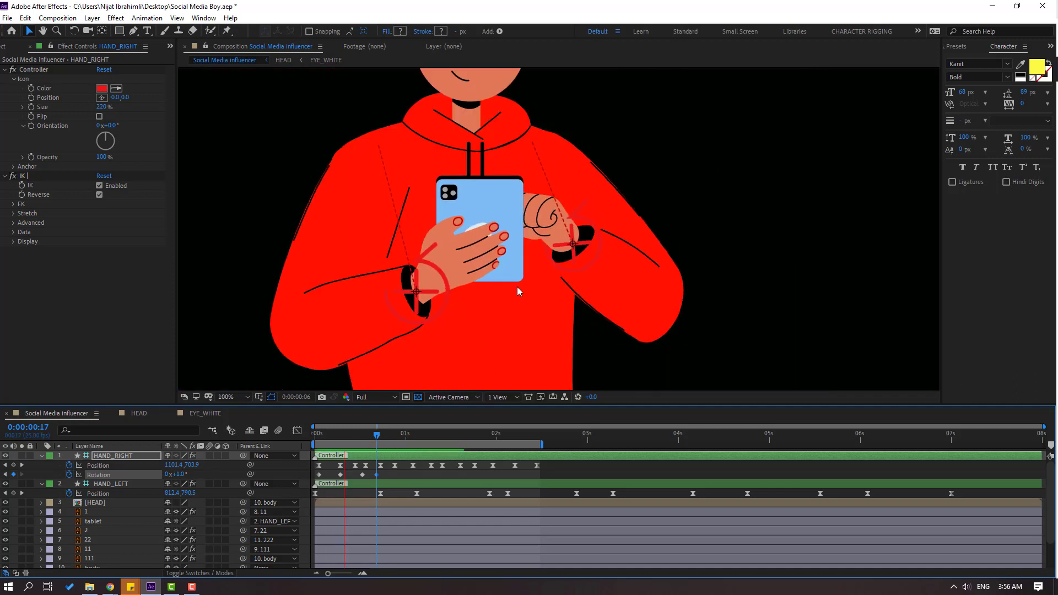
key("space")
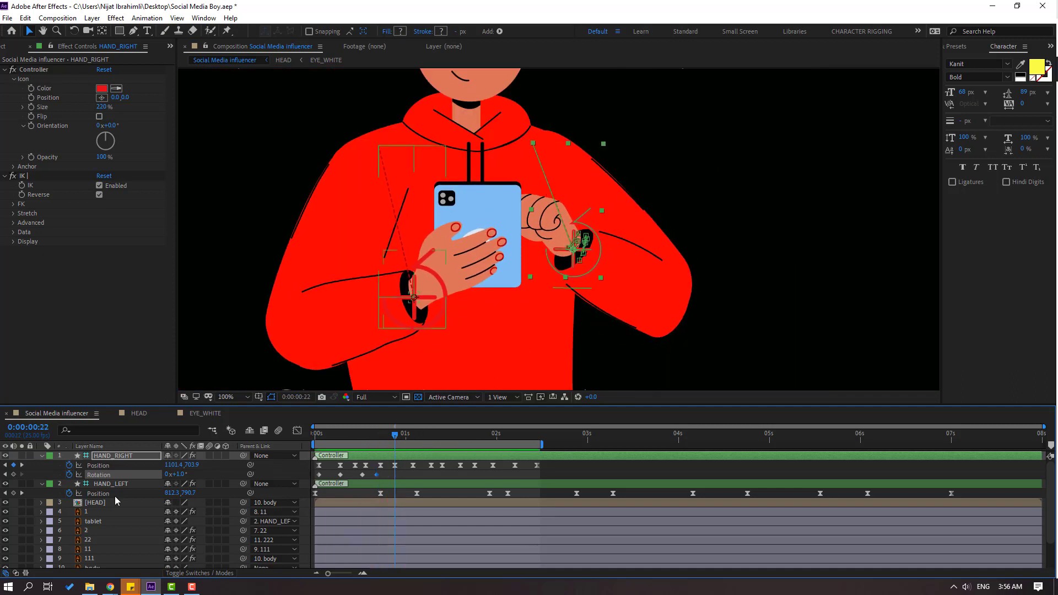
Hold HAND_RIGHT's rotation with a keyframe at 0:00:00:22, set it to 12° at 0:00:01:02, and turn it counterclockwise at 0:00:01:07.
left_click_drag(406, 441, 414, 438)
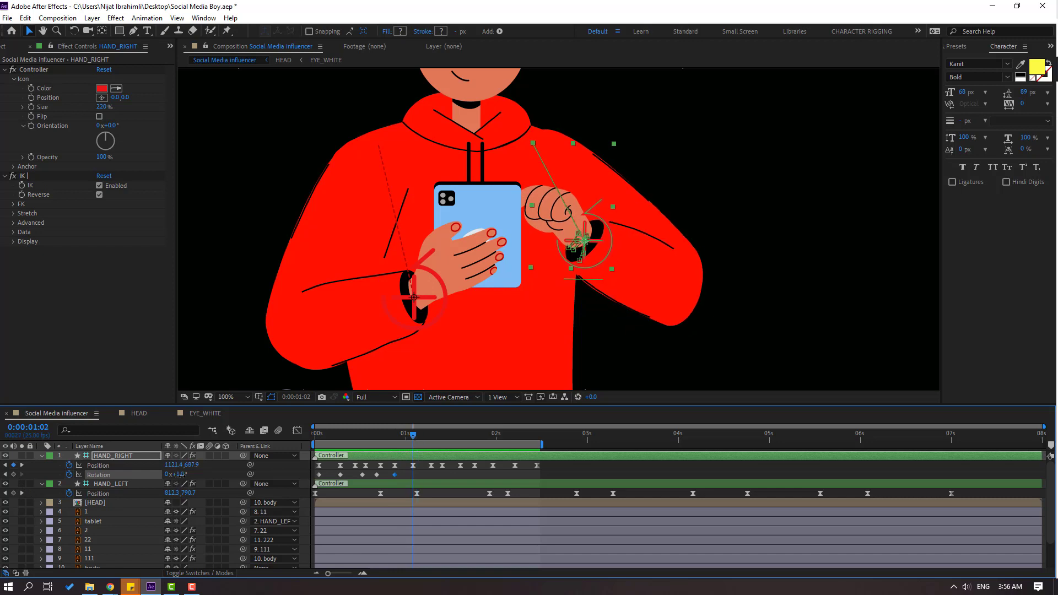
left_click_drag(182, 474, 186, 475)
left_click_drag(420, 435, 432, 436)
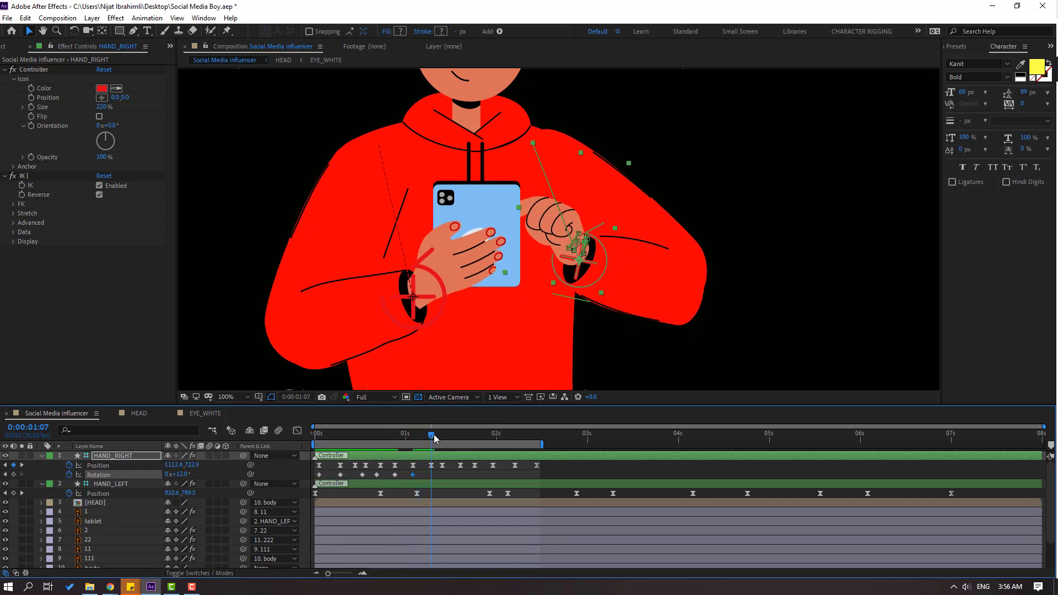
left_click_drag(179, 475, 168, 474)
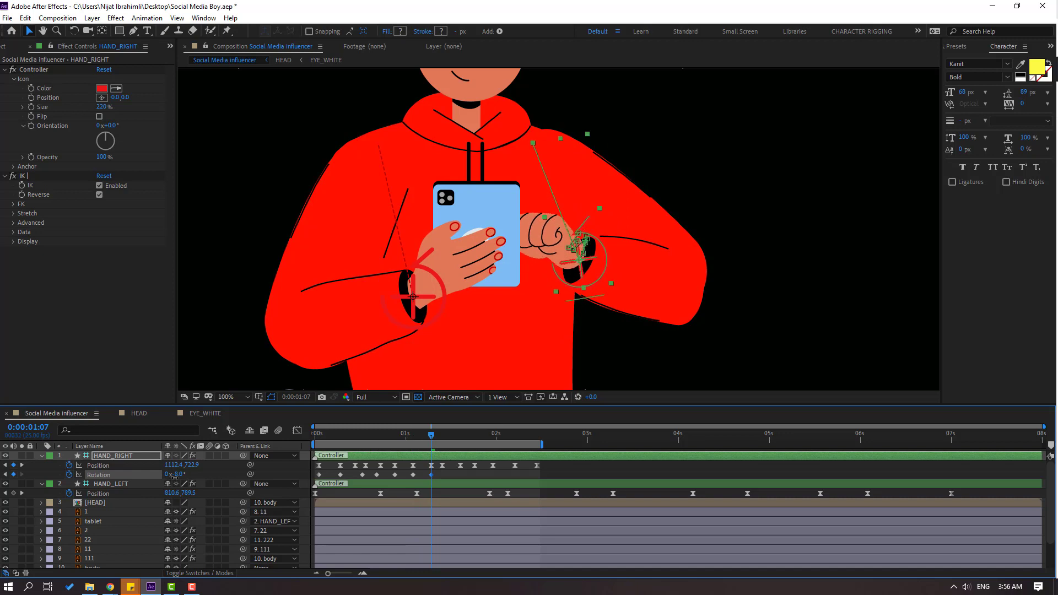
Set HAND_RIGHT's rotation to -1° at 0:00:01:12 and preview the hand motion on the whole character.
left_click_drag(408, 439, 450, 439)
left_click_drag(179, 475, 183, 475)
scroll(624, 303, "down", 2)
scroll(629, 305, "up", 1)
key("space")
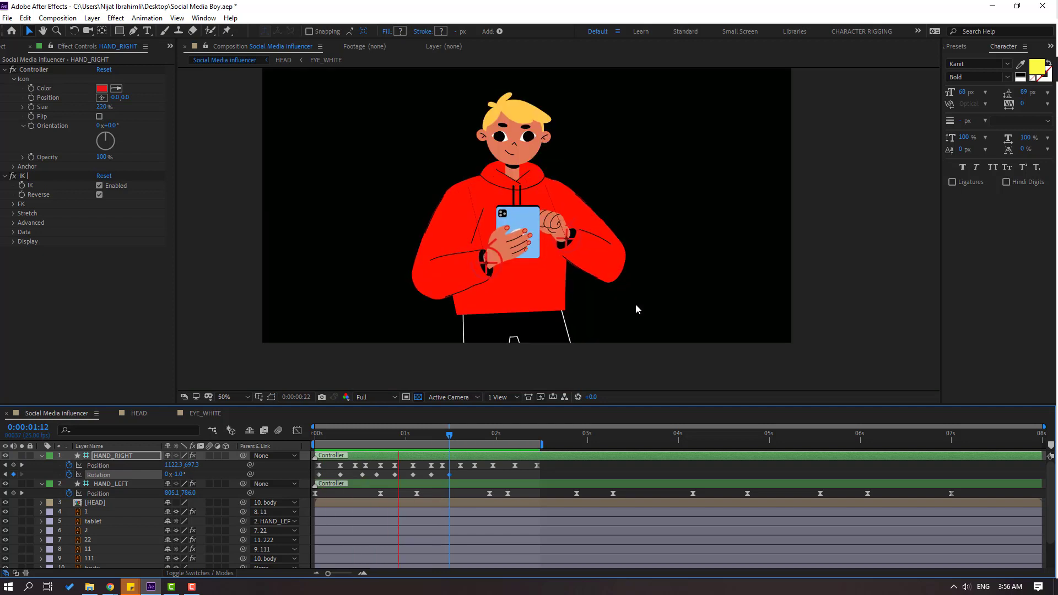
key("space")
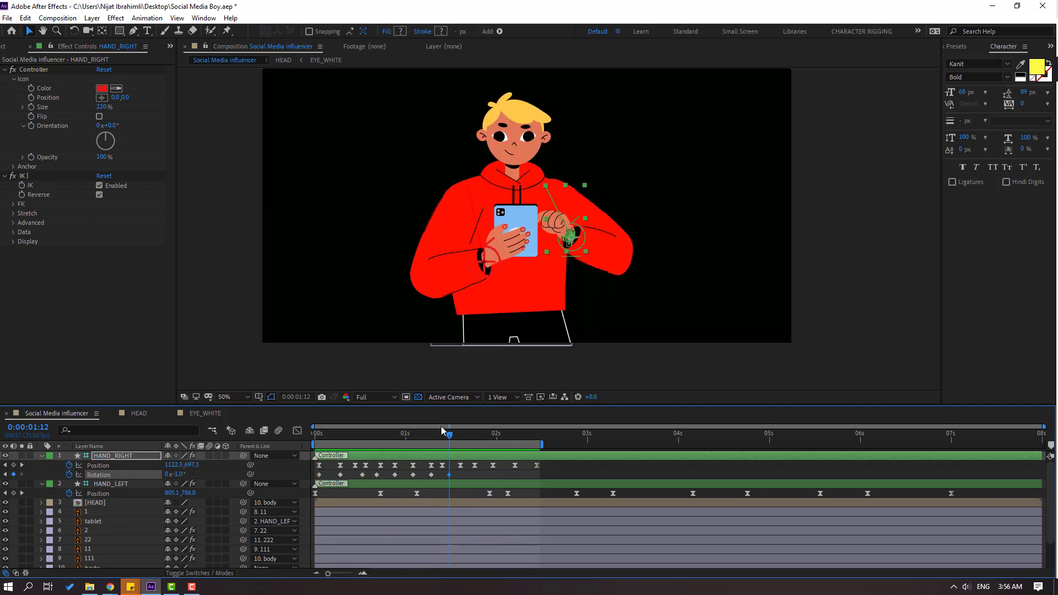
Hold HAND_RIGHT's -1° rotation at 0:00:01:15, and keyframe it at 17° on 0:00:01:24 and -4° on 0:00:02:05.
left_click_drag(451, 437, 462, 437)
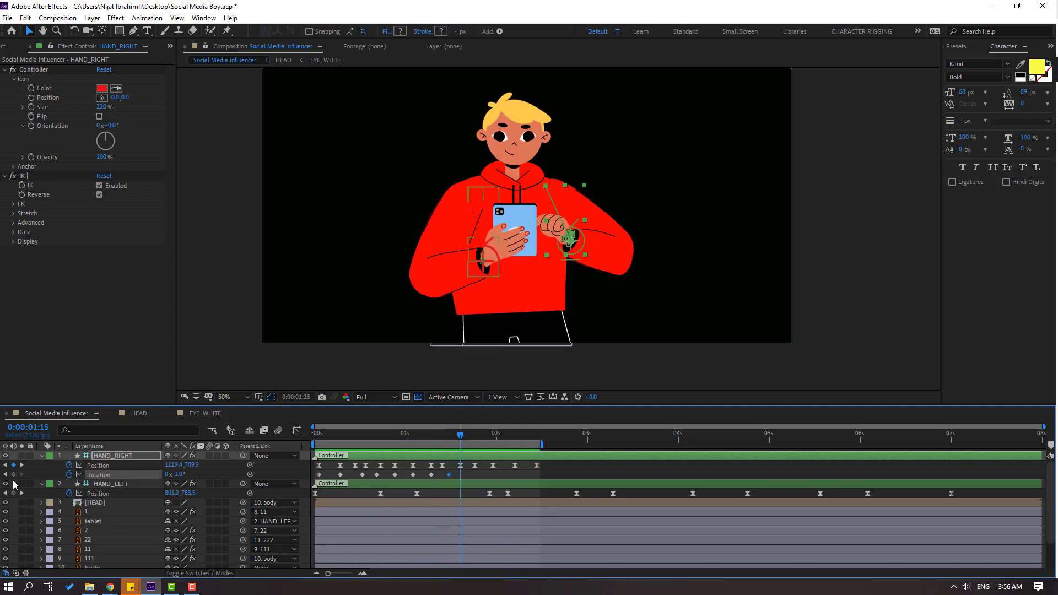
left_click_drag(467, 437, 493, 437)
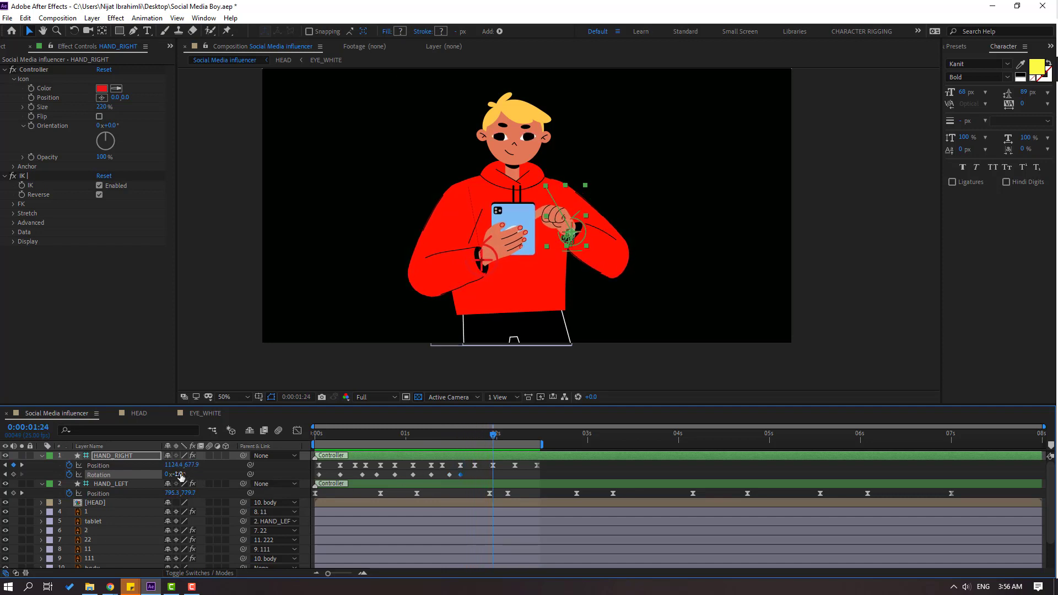
left_click_drag(181, 477, 189, 474)
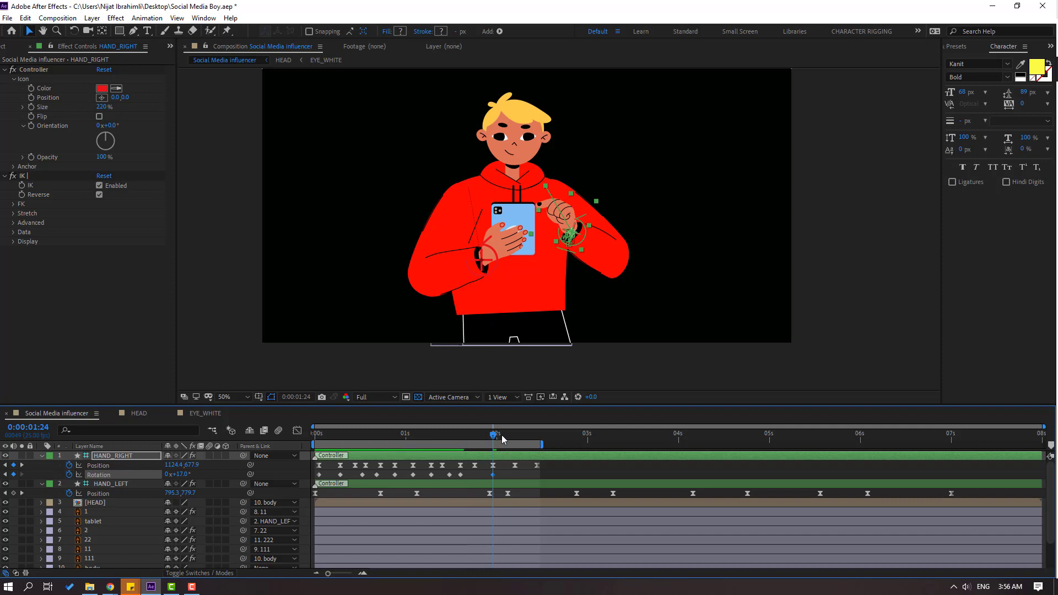
left_click_drag(502, 439, 515, 437)
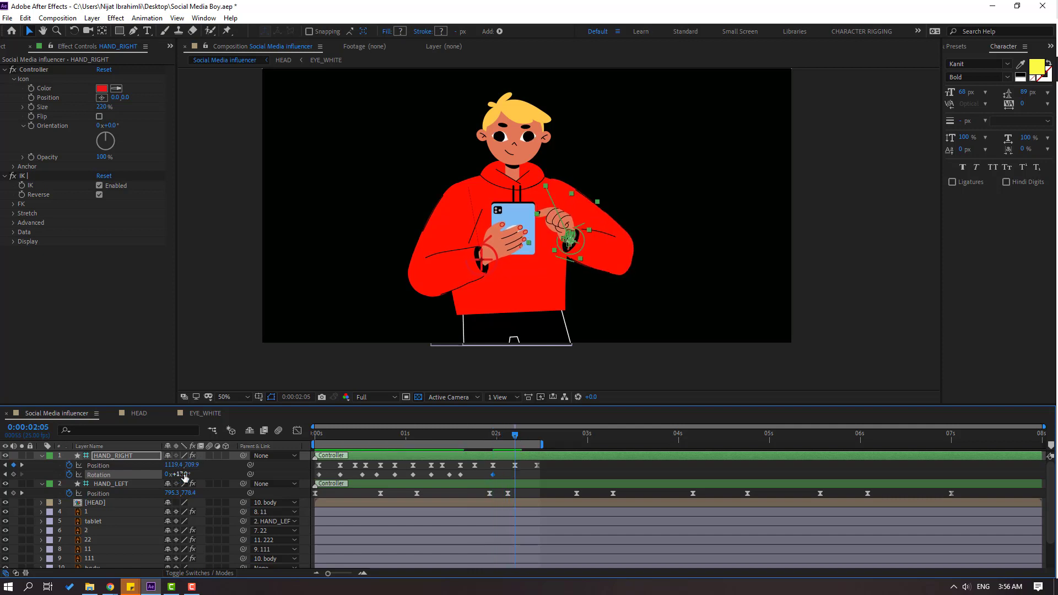
left_click_drag(182, 474, 178, 473)
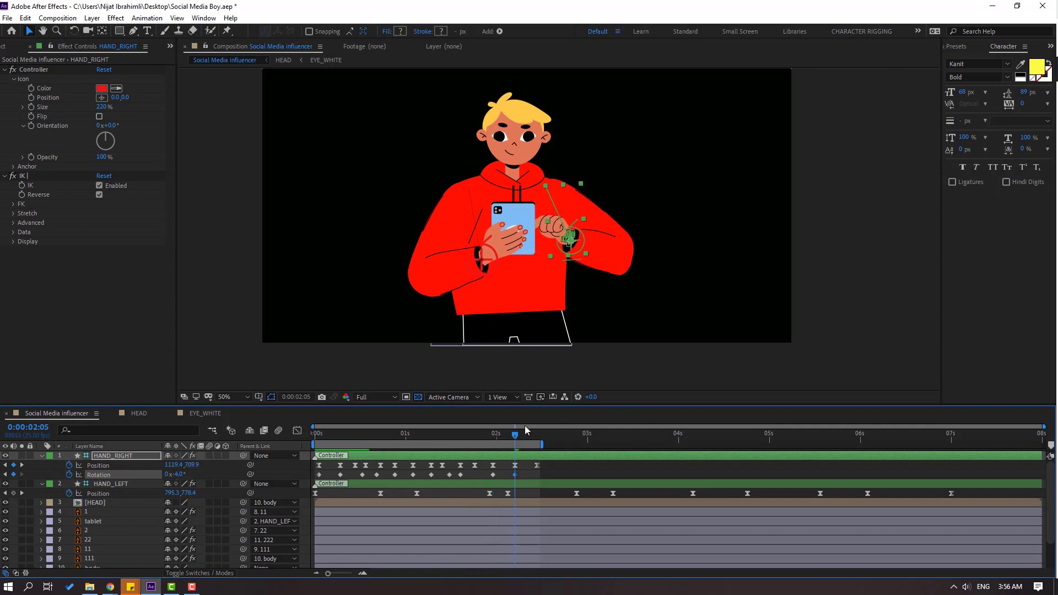
Set HAND_RIGHT's rotation to 9° at 0:00:02:10 and to 3° at 0:00:02:11.
left_click_drag(520, 437, 533, 437)
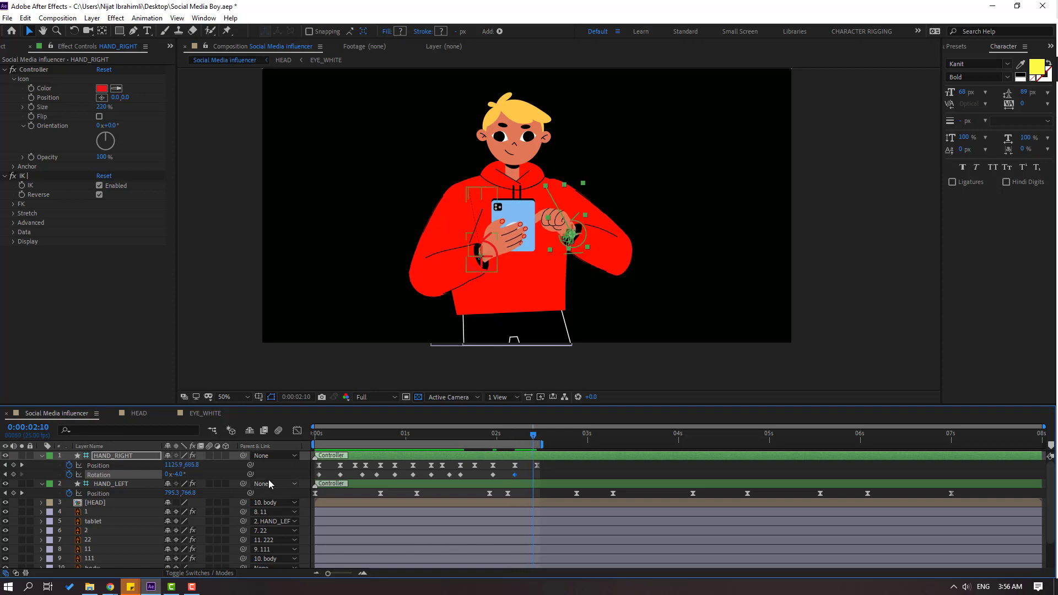
left_click_drag(176, 474, 180, 473)
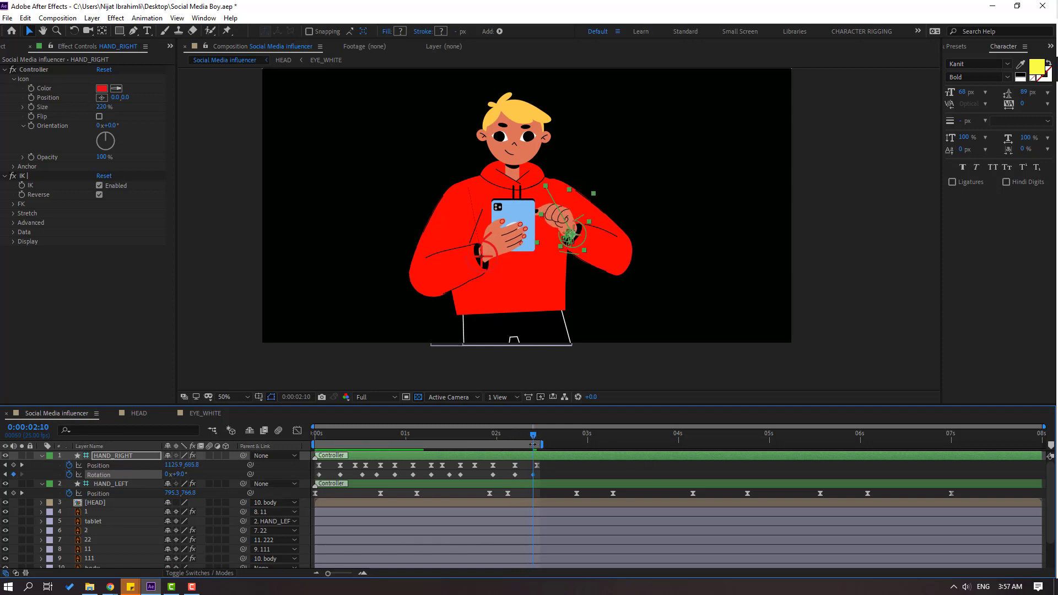
key("Page_Down")
left_click_drag(186, 465, 180, 474)
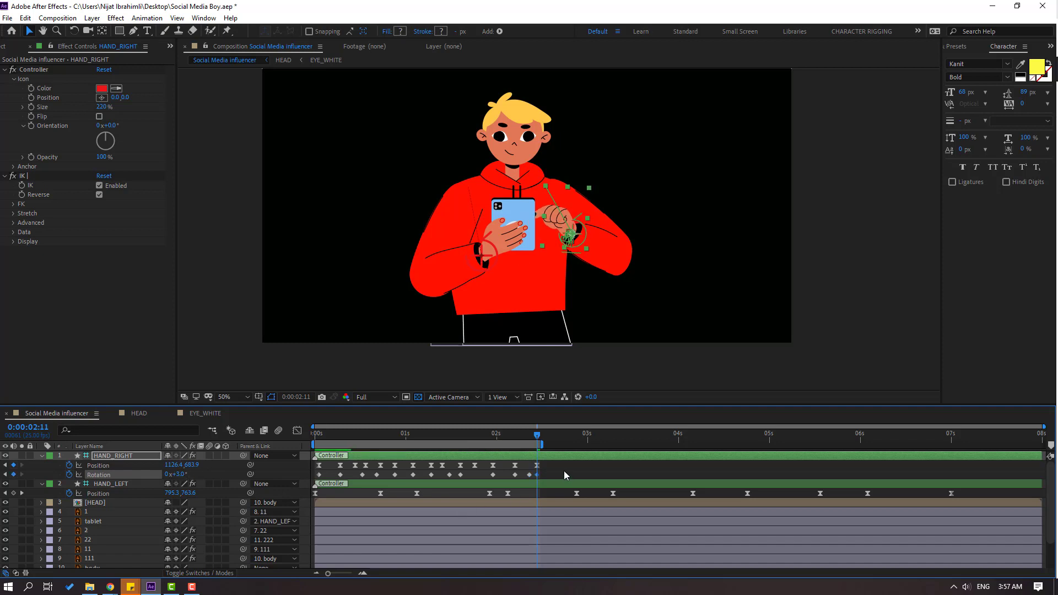
Apply Easy Ease to all Rotation keyframes of HAND_RIGHT.
left_click_drag(563, 472, 315, 488)
right_click(319, 475)
mouse_move(347, 469)
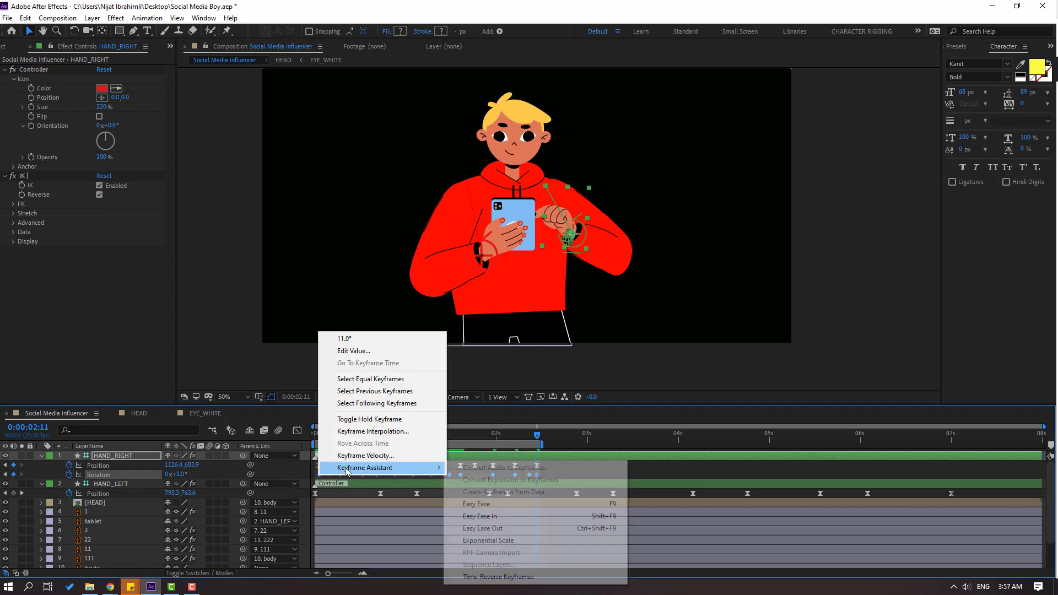
left_click(524, 503)
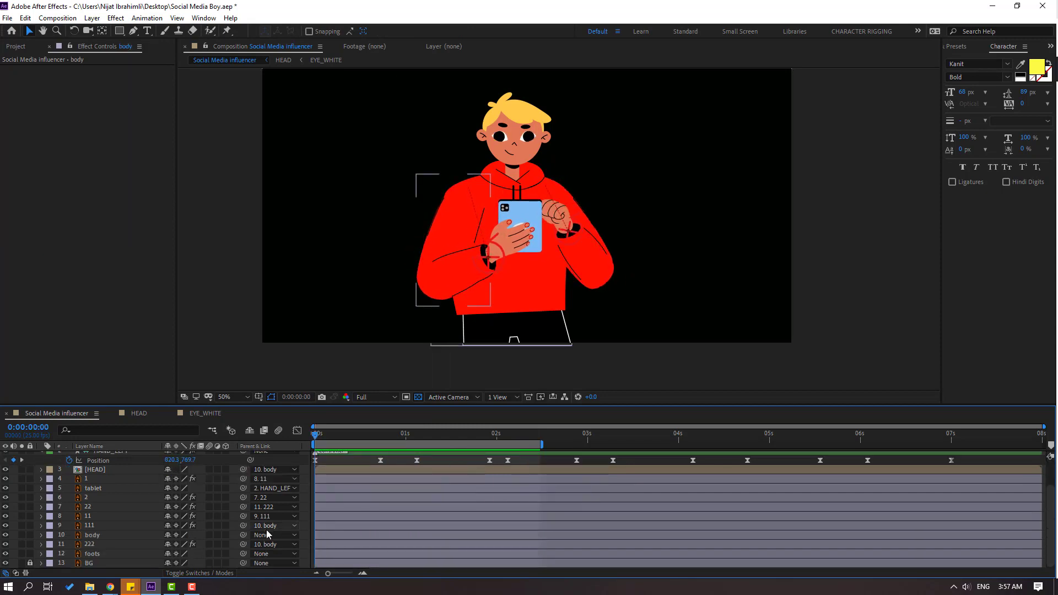
Move the body layer's anchor point down to the centre of the waist, at the hem of the hoodie.
left_click(97, 536)
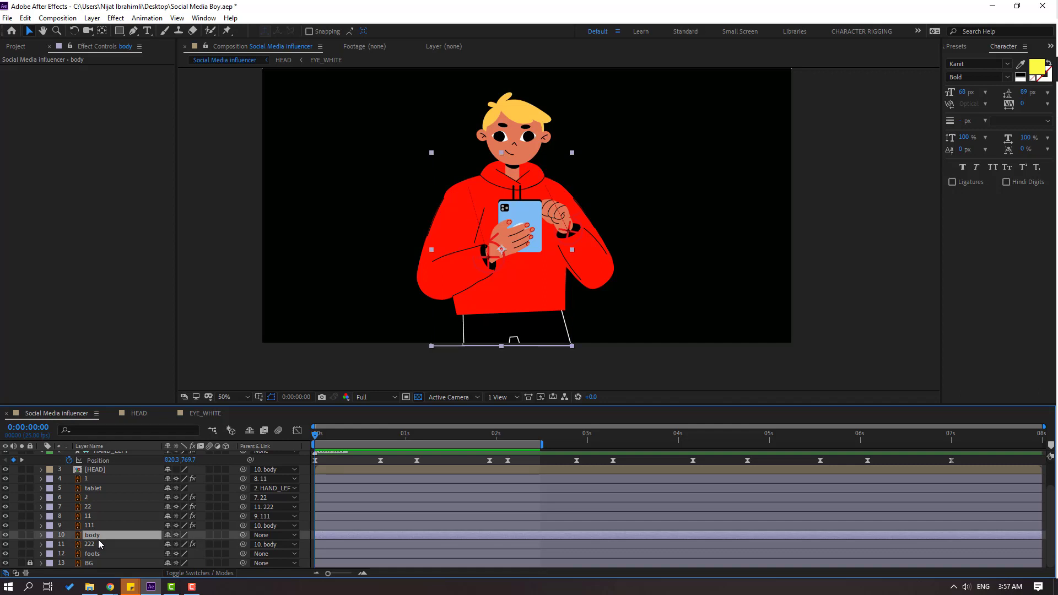
left_click(102, 31)
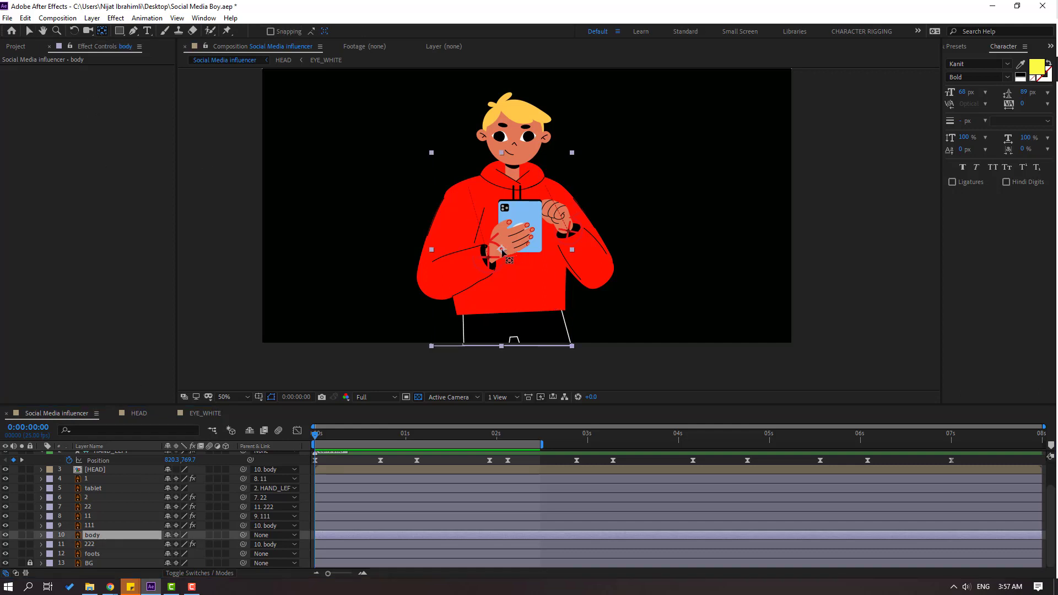
left_click_drag(501, 249, 506, 279)
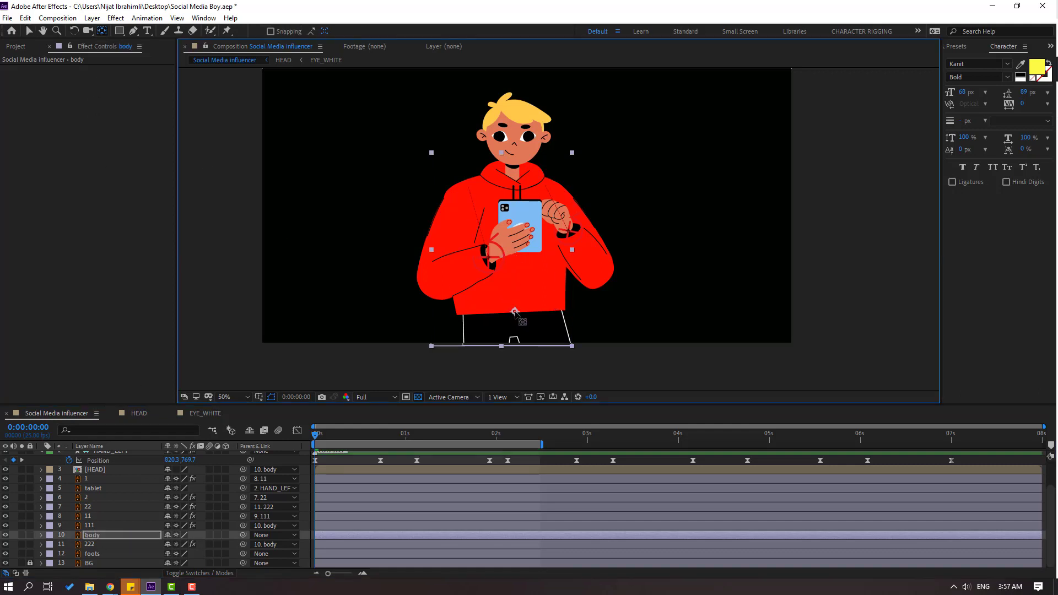
left_click(29, 34)
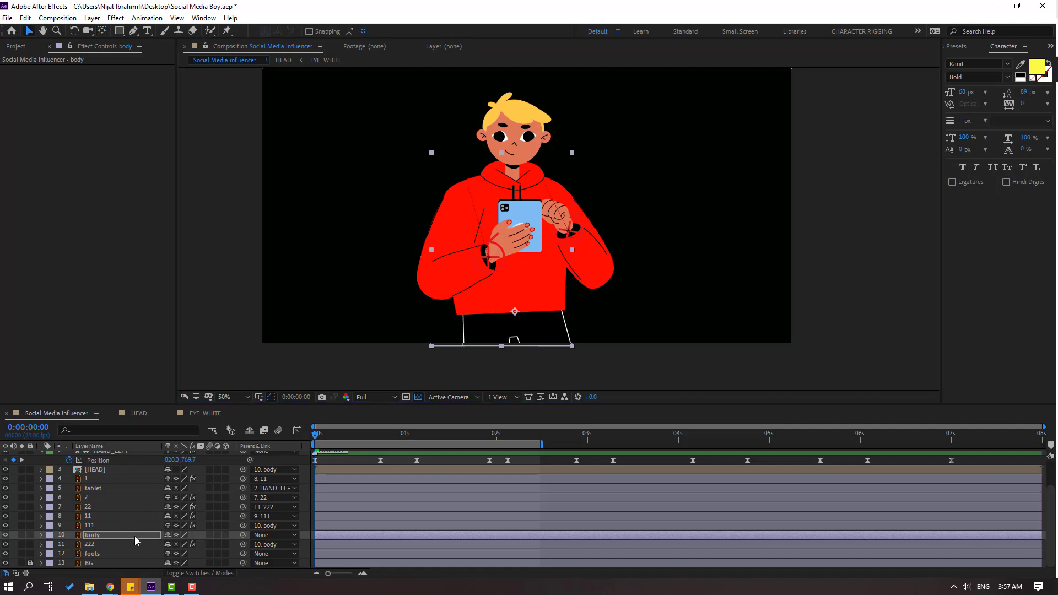
Add a Rotation keyframe to the body layer at 0:00:00:00 and set its rotation to 2° at 0:00:00:10.
key("r")
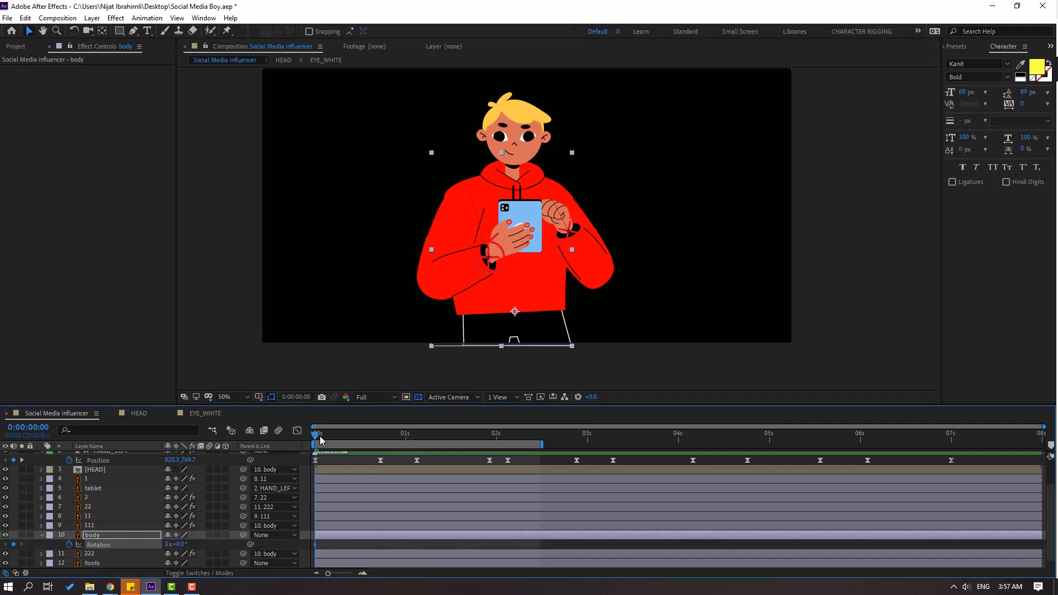
key("shift+Page_Down")
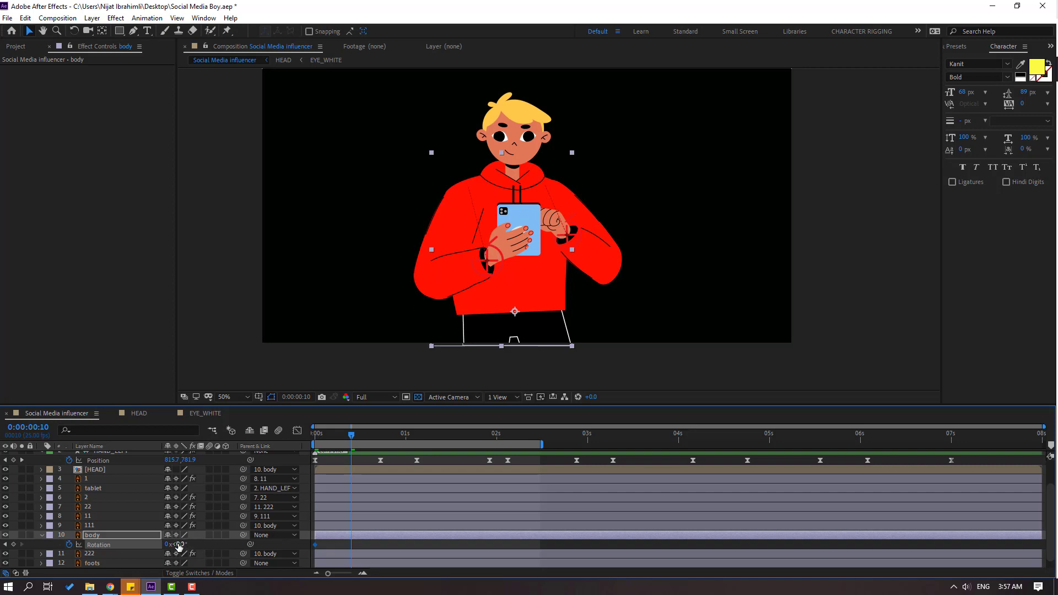
left_click_drag(179, 545, 180, 546)
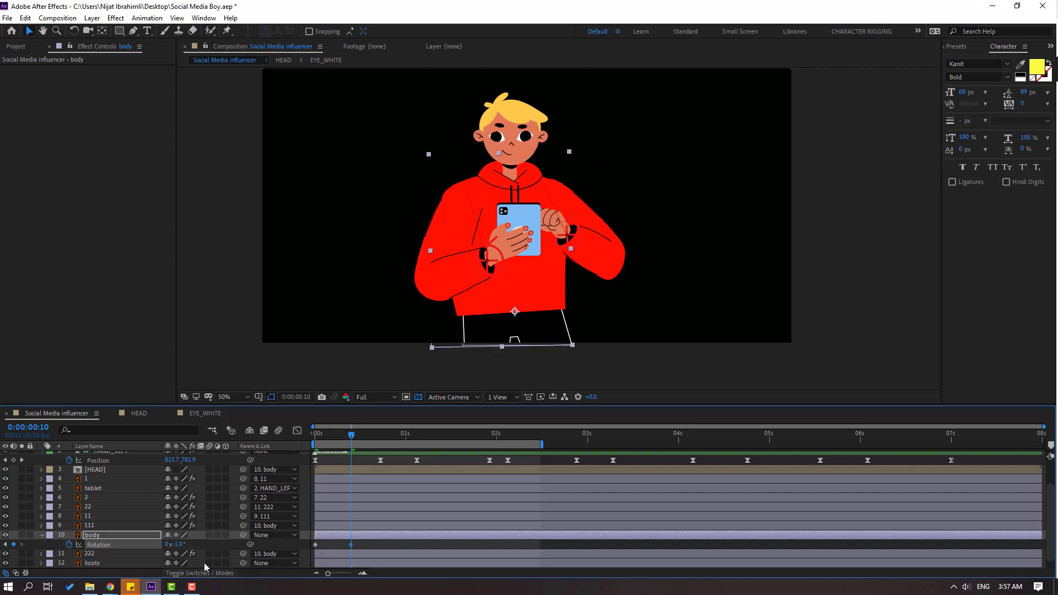
key("ctrl+z")
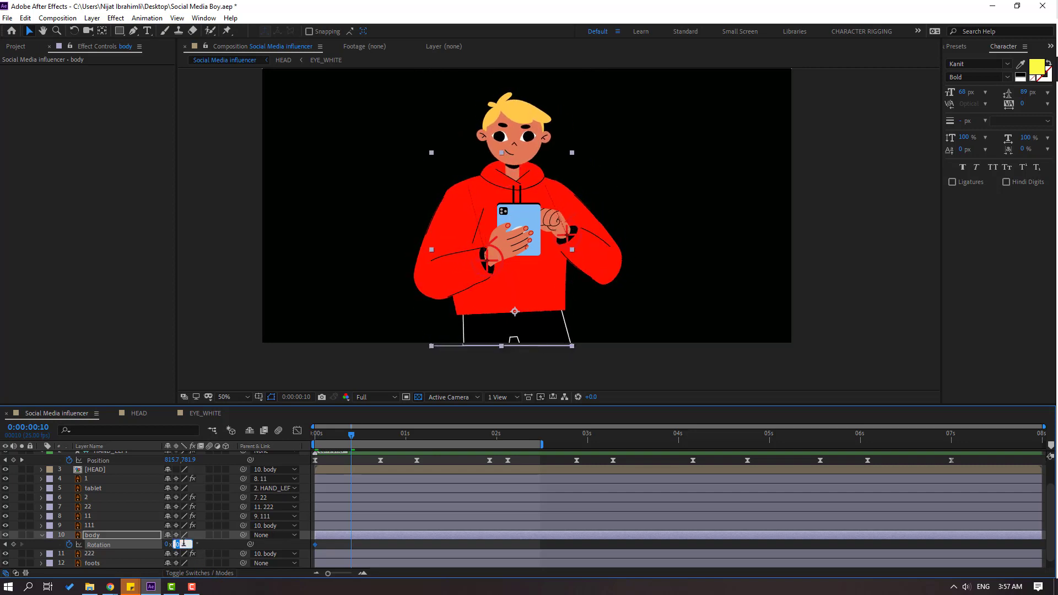
type("2")
key("Return")
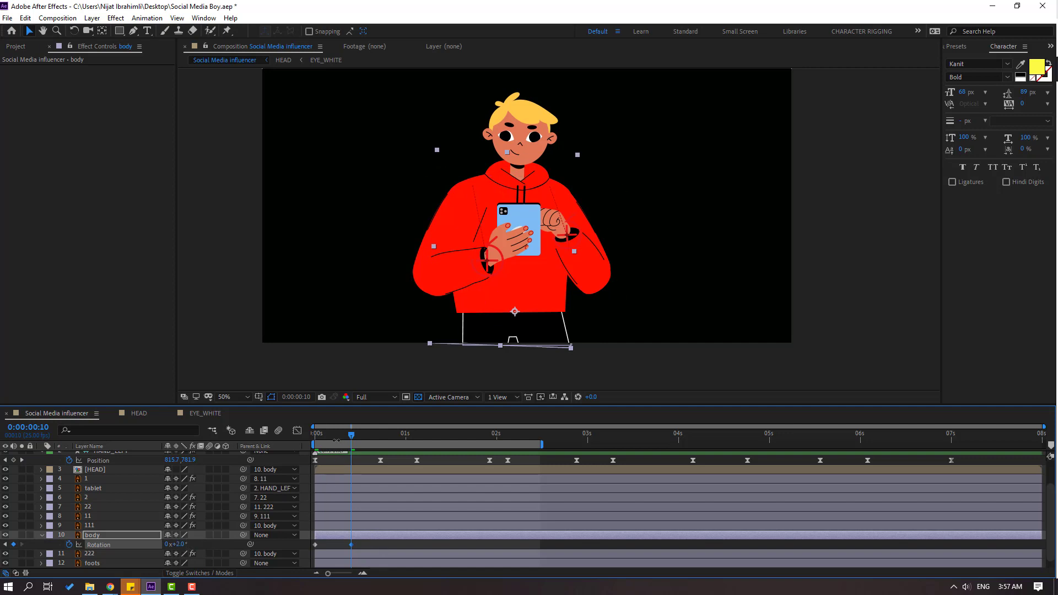
Set the body layer's rotation to 1° at 0:00:00:10 and preview the sway.
key("space")
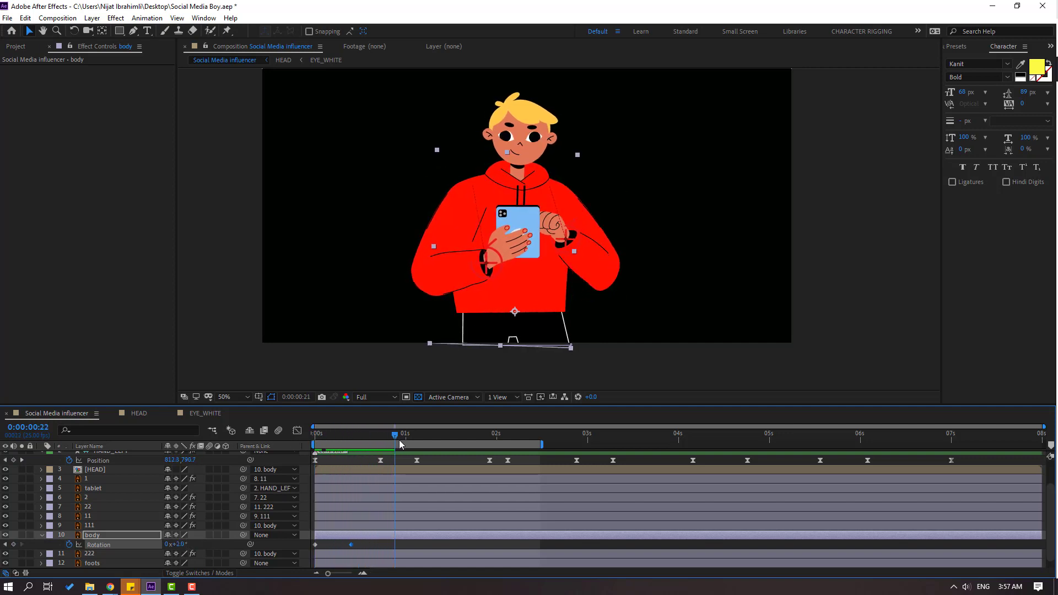
key("space")
left_click(350, 449)
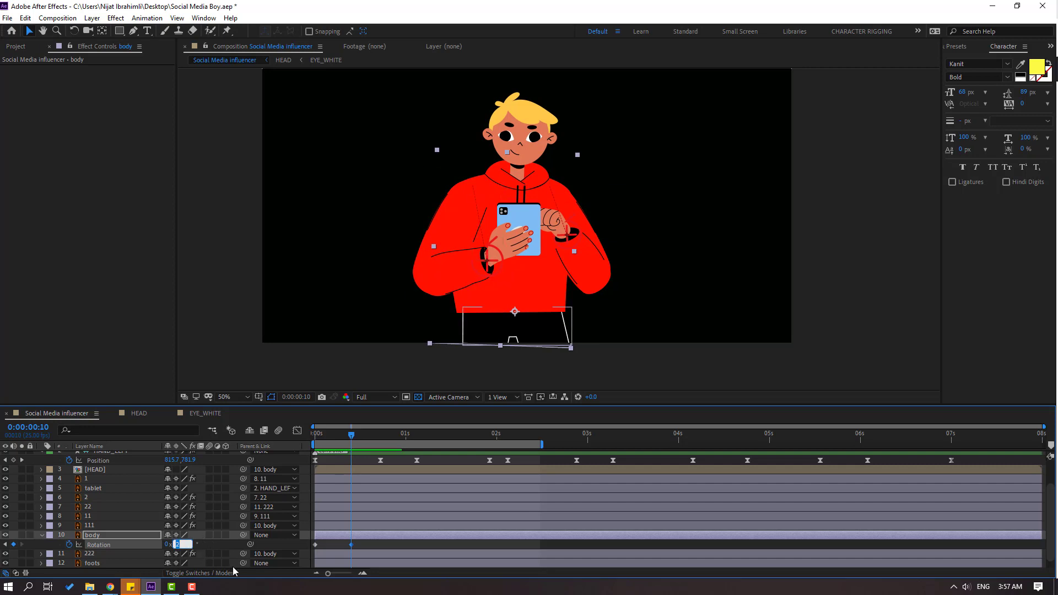
type("1")
key("Return")
key("space")
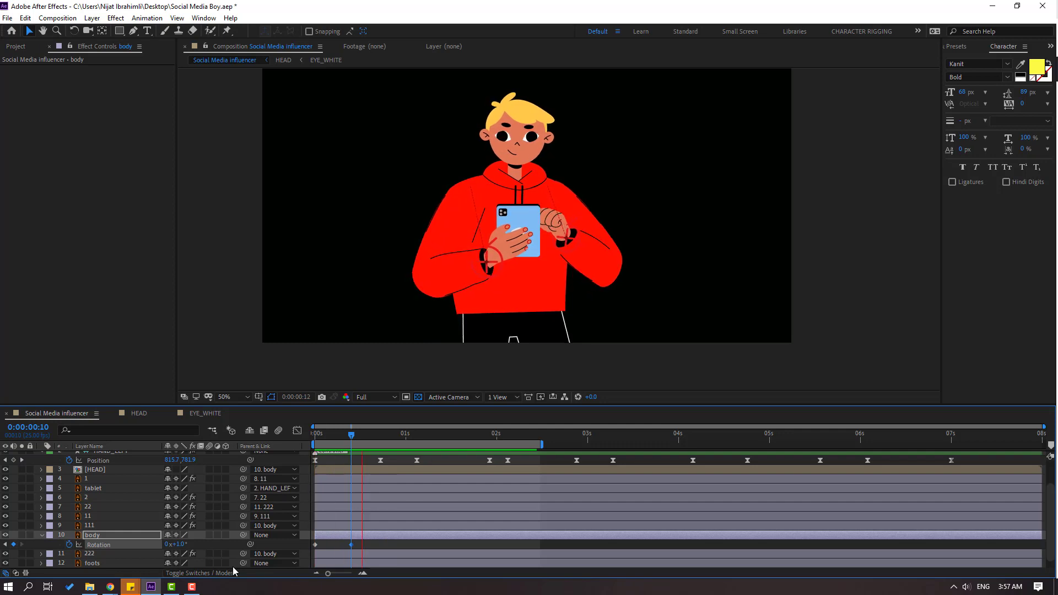
key("space")
Add a hold Rotation keyframe to the body layer at 0:00:00:23 and set its rotation to -1° at 0:00:01:08.
left_click_drag(351, 440, 388, 441)
left_click(13, 544)
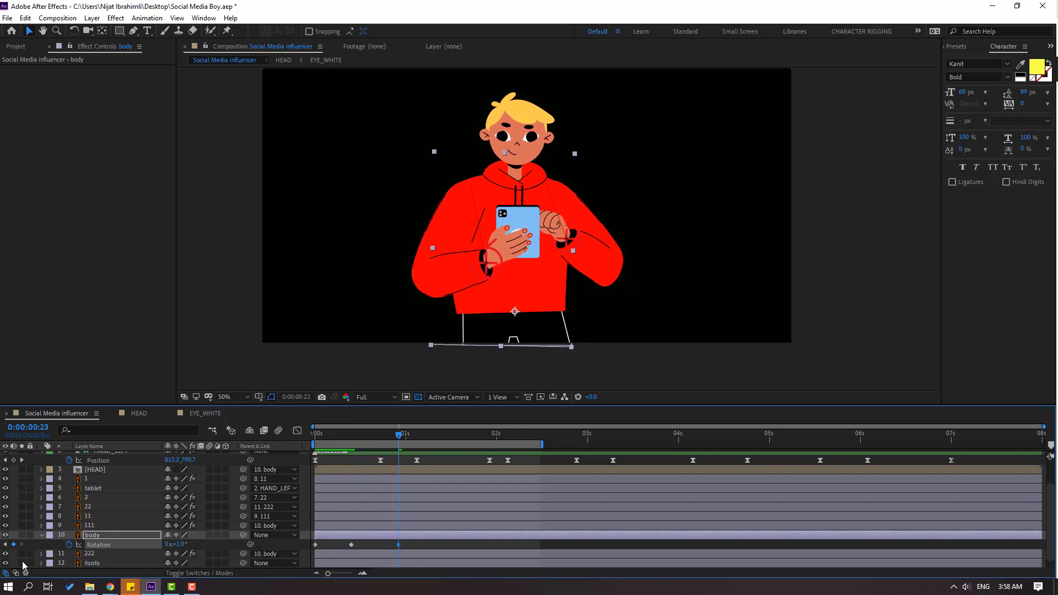
key("shift+Page_Down")
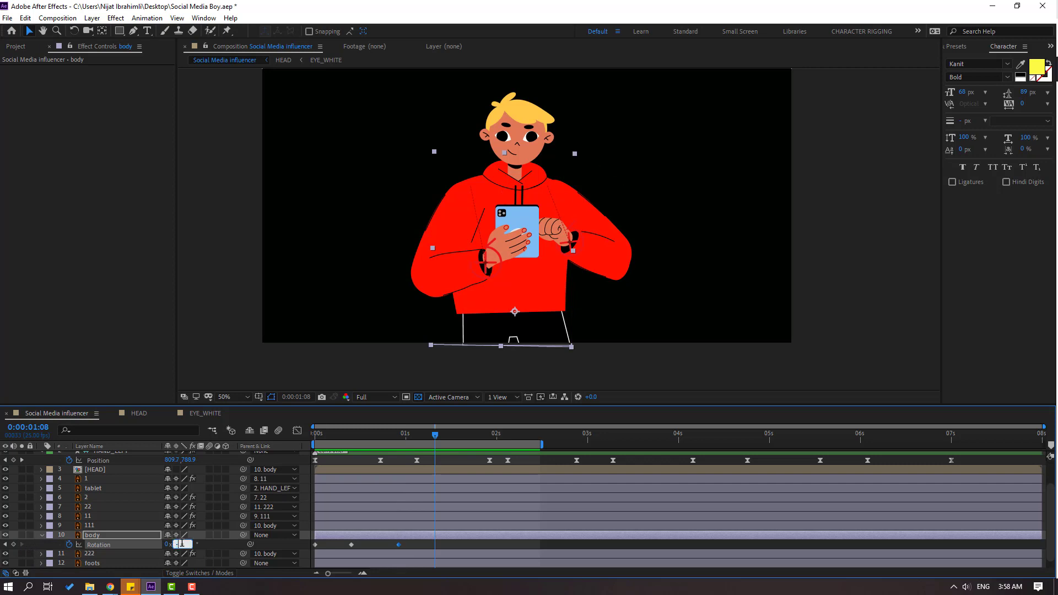
type("-10")
key("Return")
Add a hold Rotation keyframe to the body layer at 0:00:01:21 and set its rotation to 0° at 0:00:02:06.
left_click_drag(384, 439, 484, 441)
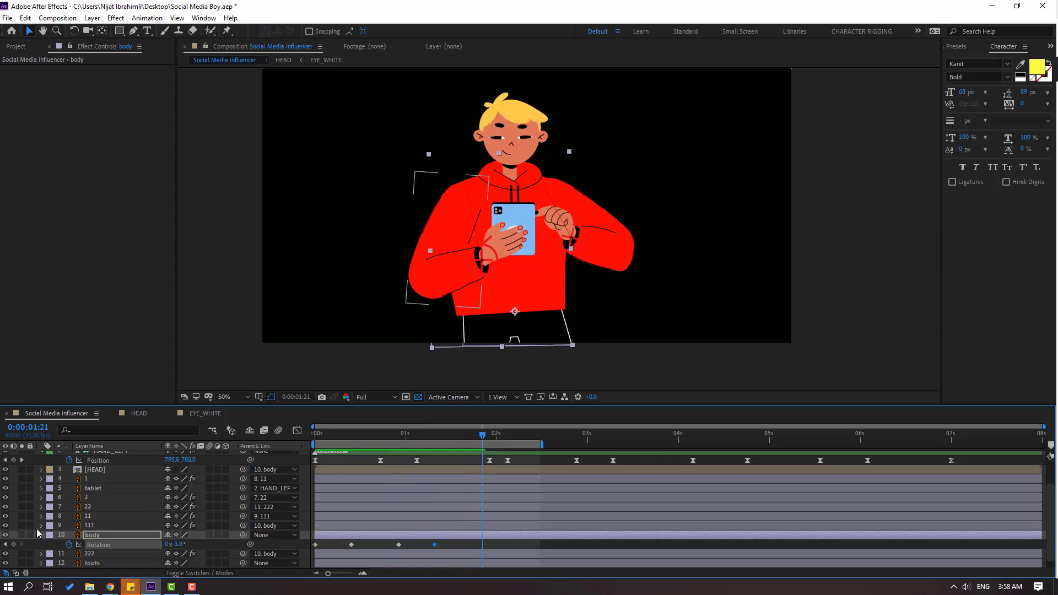
key("space")
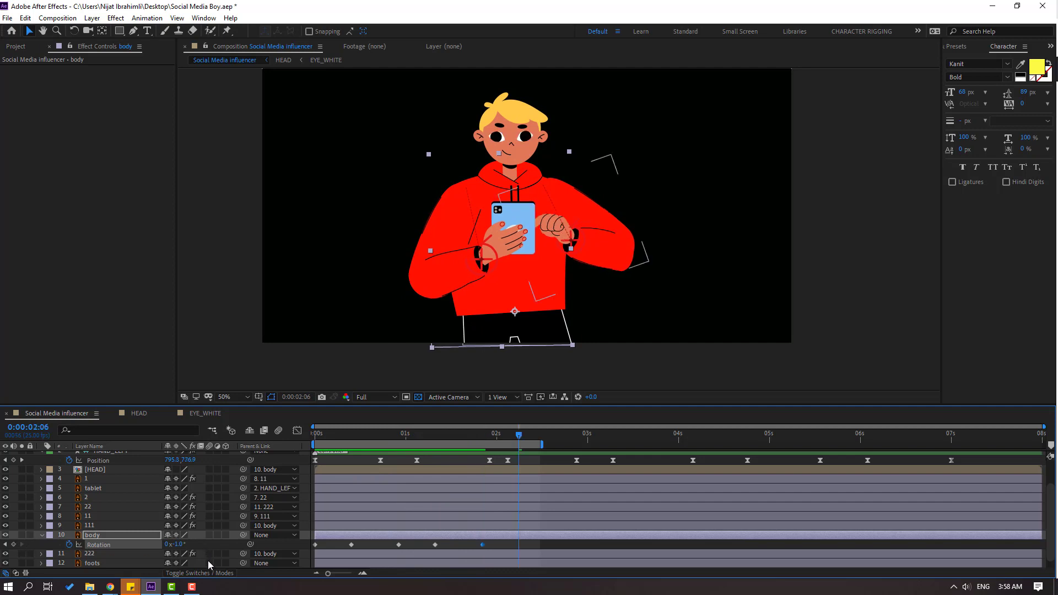
type("0")
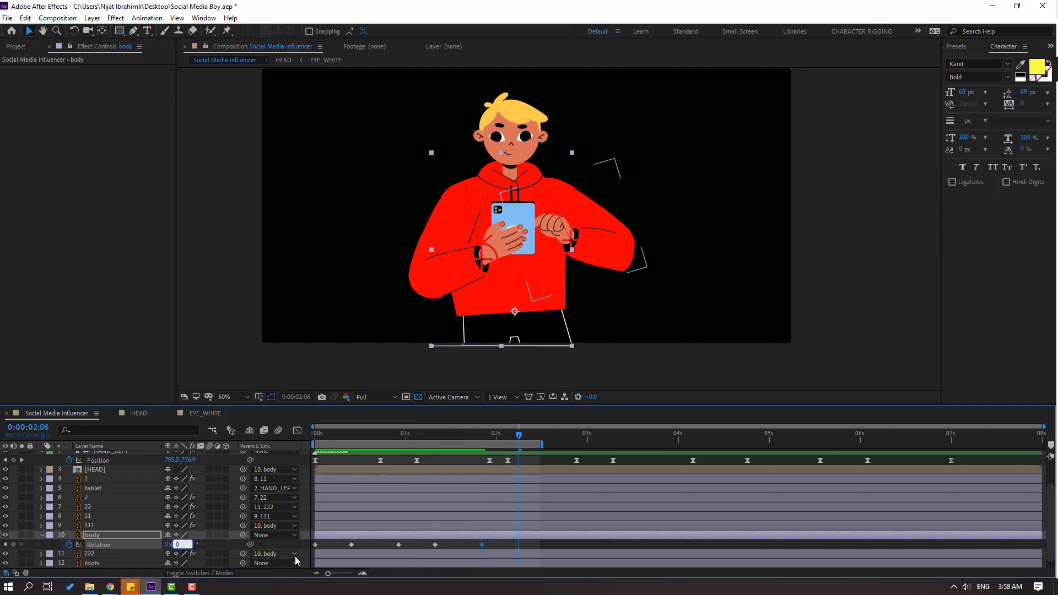
key("Return")
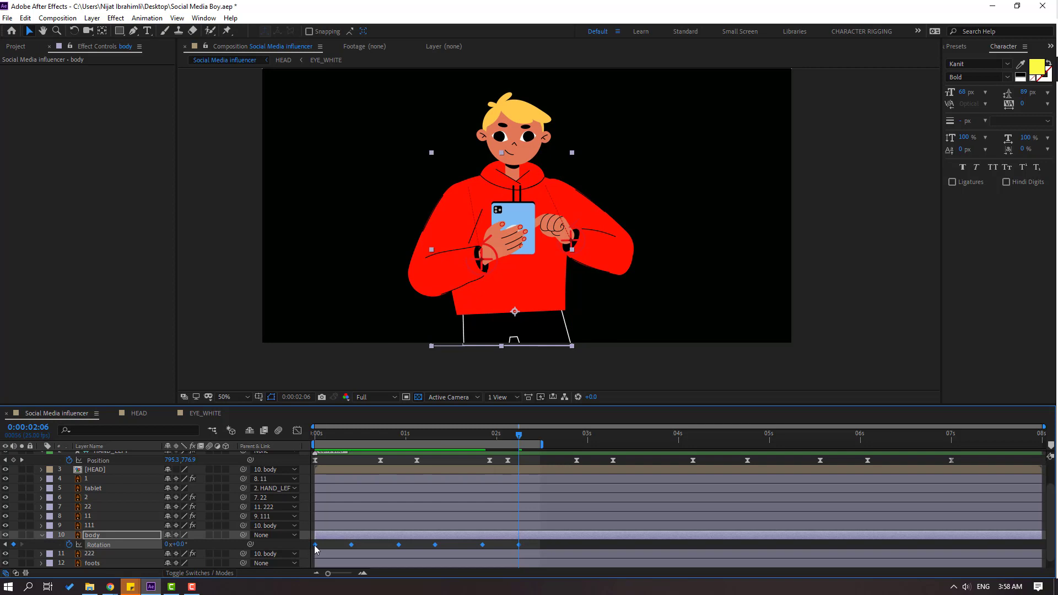
Apply Easy Ease to all Rotation keyframes of the body layer and preview the animation.
right_click(314, 544)
mouse_move(358, 524)
left_click(481, 464)
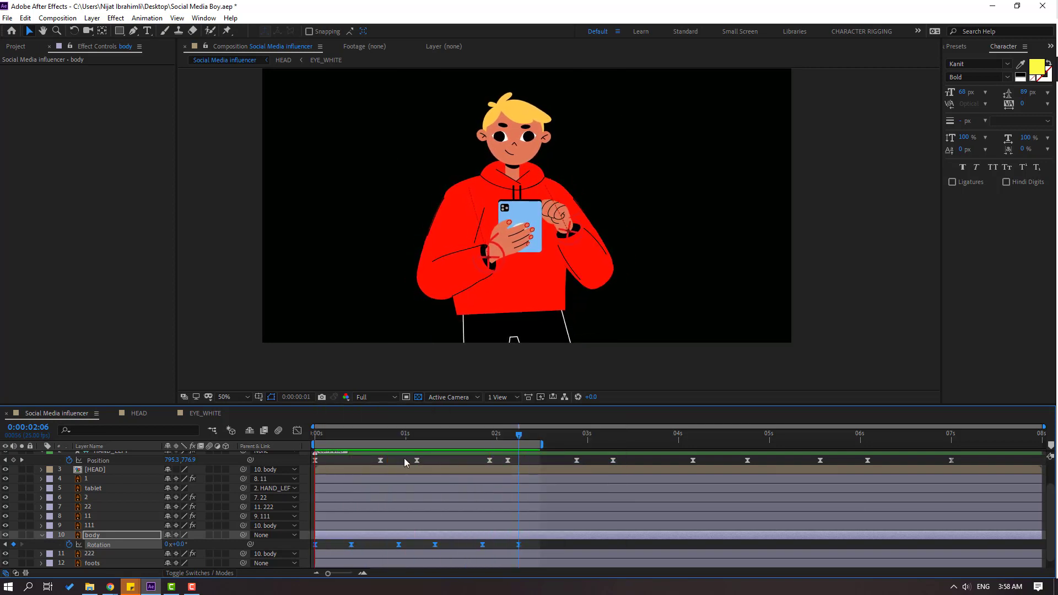
key("space")
Add a Rotation keyframe to the HEAD layer at 0:00:00:01 with a value of 9°.
left_click(101, 470)
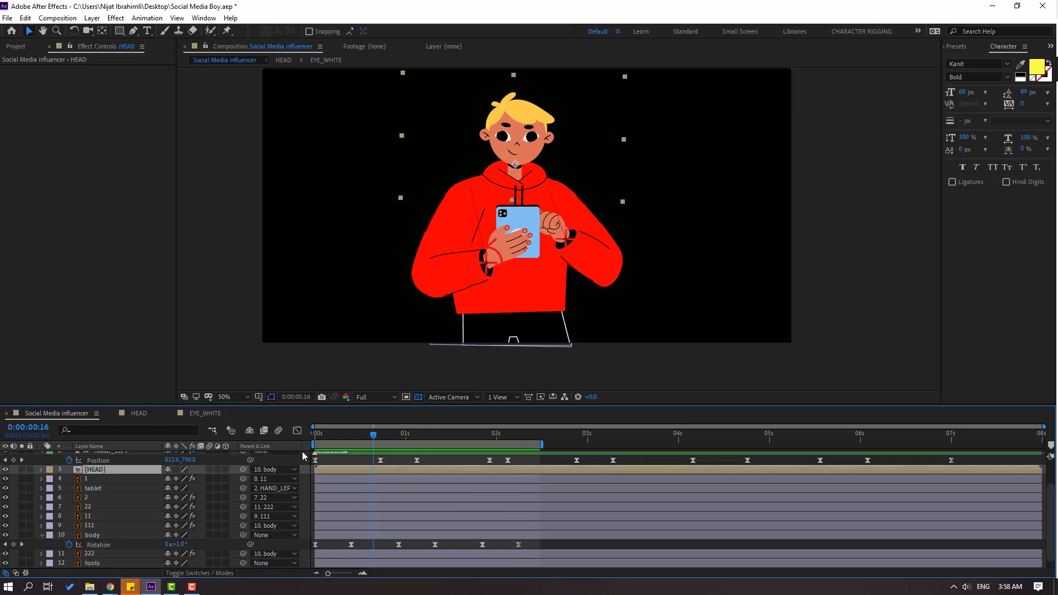
left_click_drag(356, 436, 320, 440)
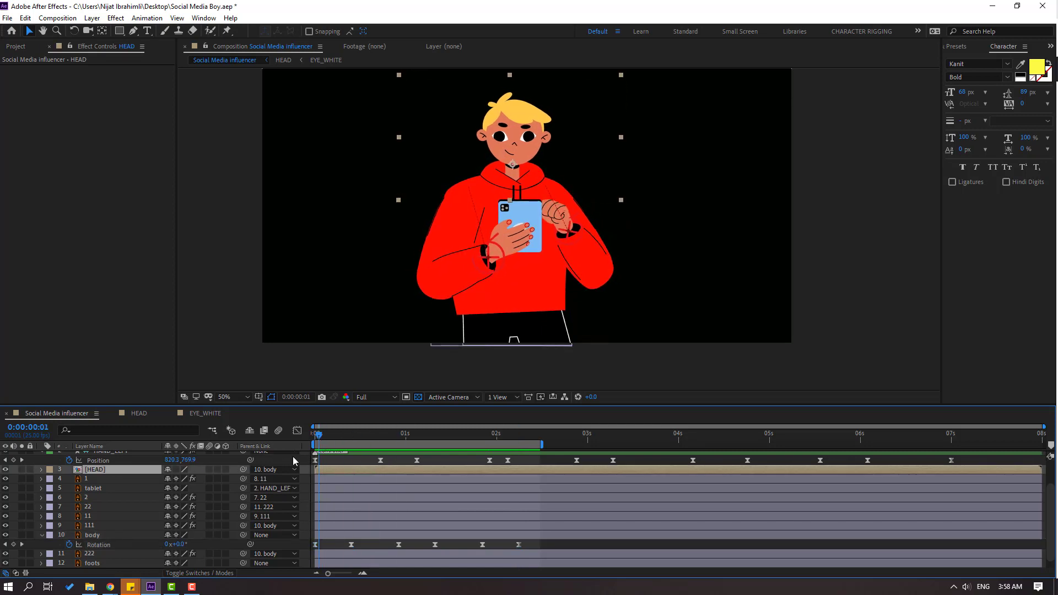
key("alt+shift+r")
scroll(503, 179, "up", 2)
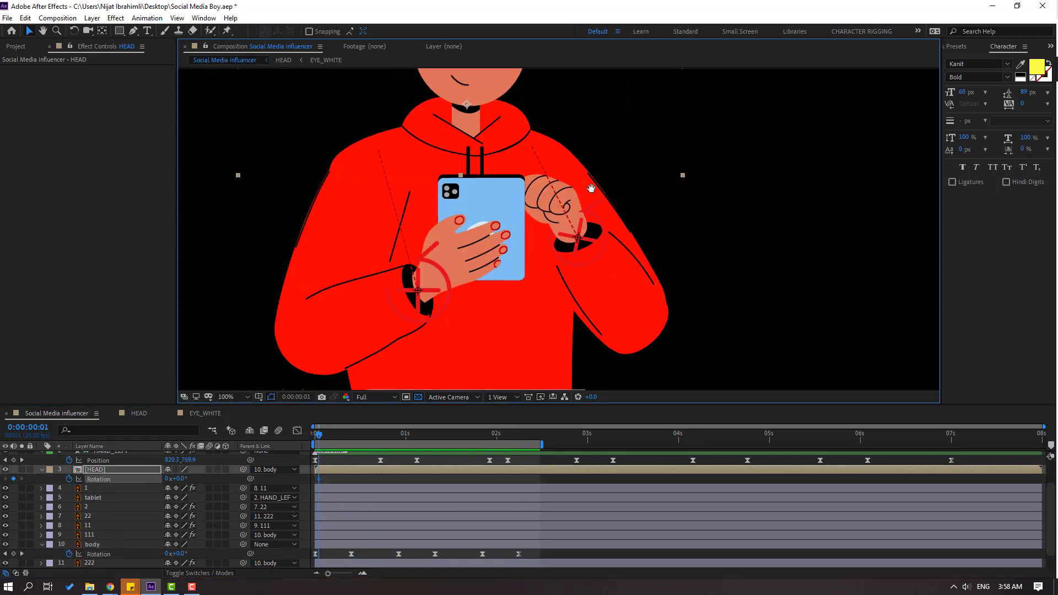
left_click_drag(181, 479, 183, 479)
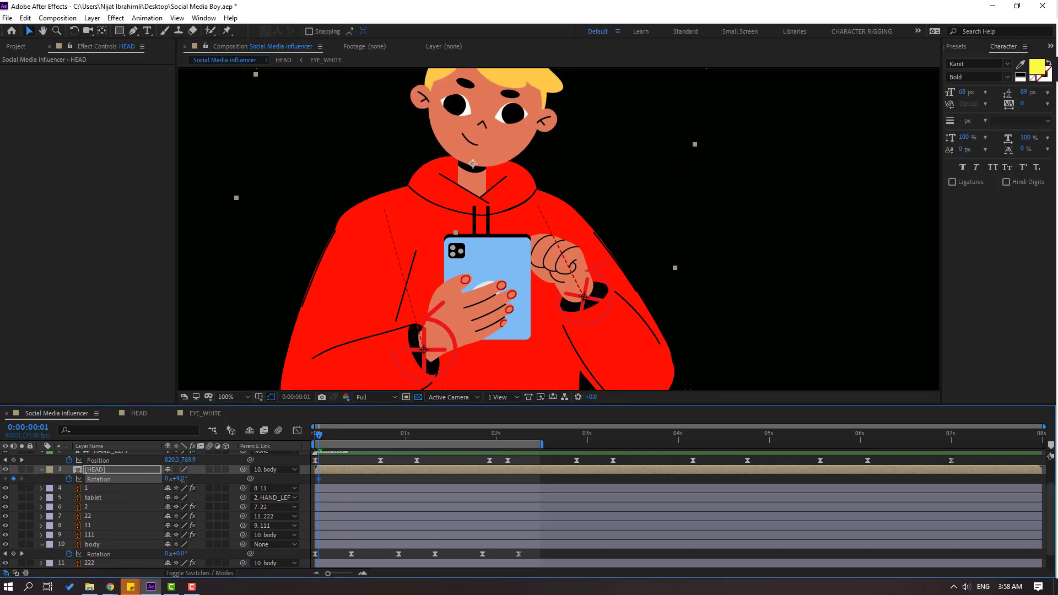
Set HEAD's rotation to -7° at 0:00:00:11 and add a keyframe holding that value at 0:00:00:24.
key("shift+Page_Down")
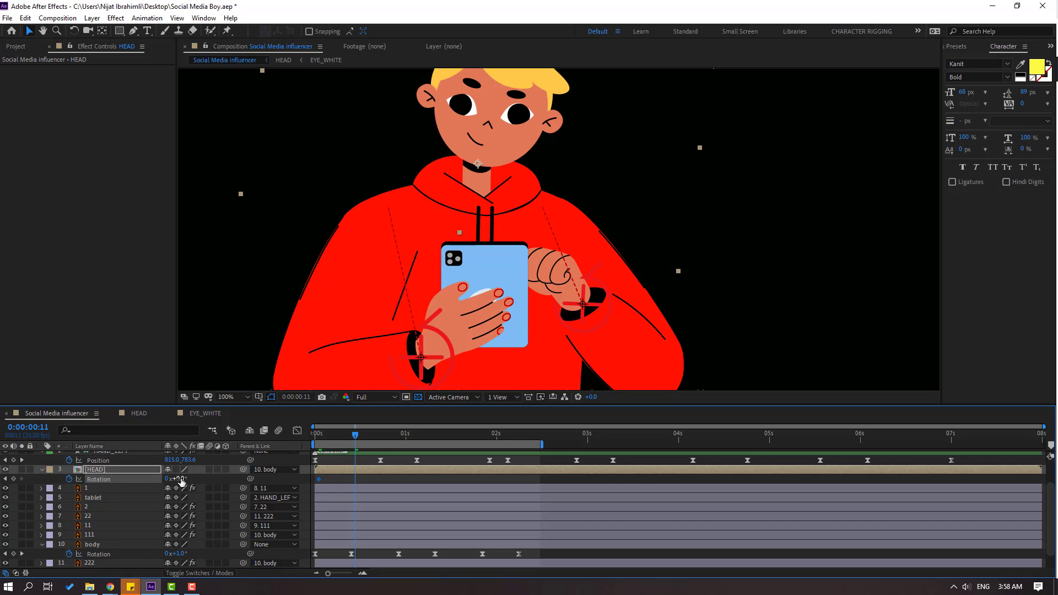
left_click_drag(177, 479, 167, 479)
left_click_drag(369, 434, 403, 435)
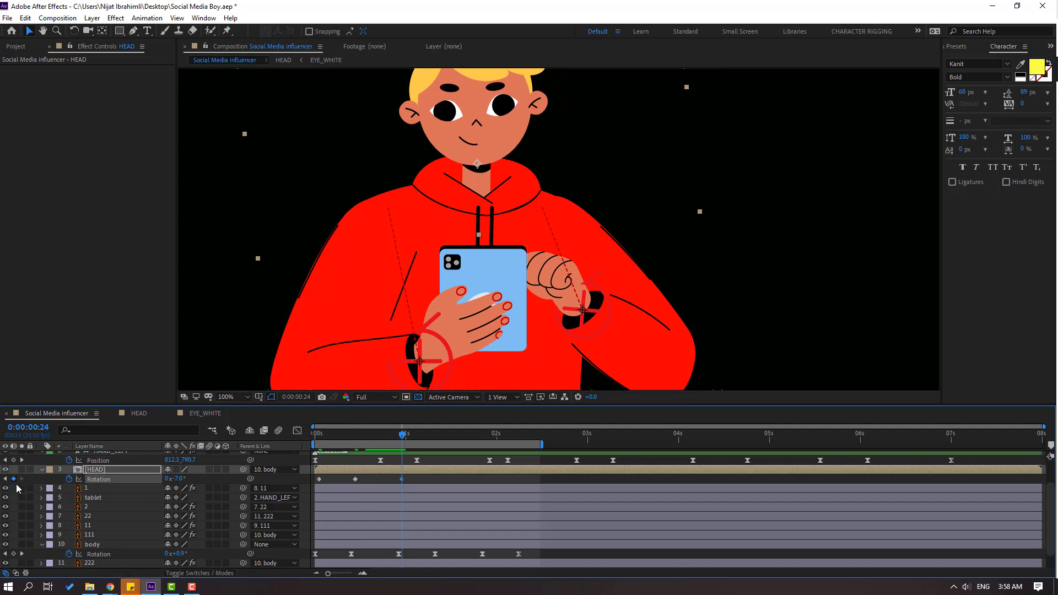
Set HEAD's rotation to 11° at 0:00:01:09 and add a keyframe holding that value at 0:00:01:19.
key("shift+Page_Down")
left_click_drag(176, 478, 187, 478)
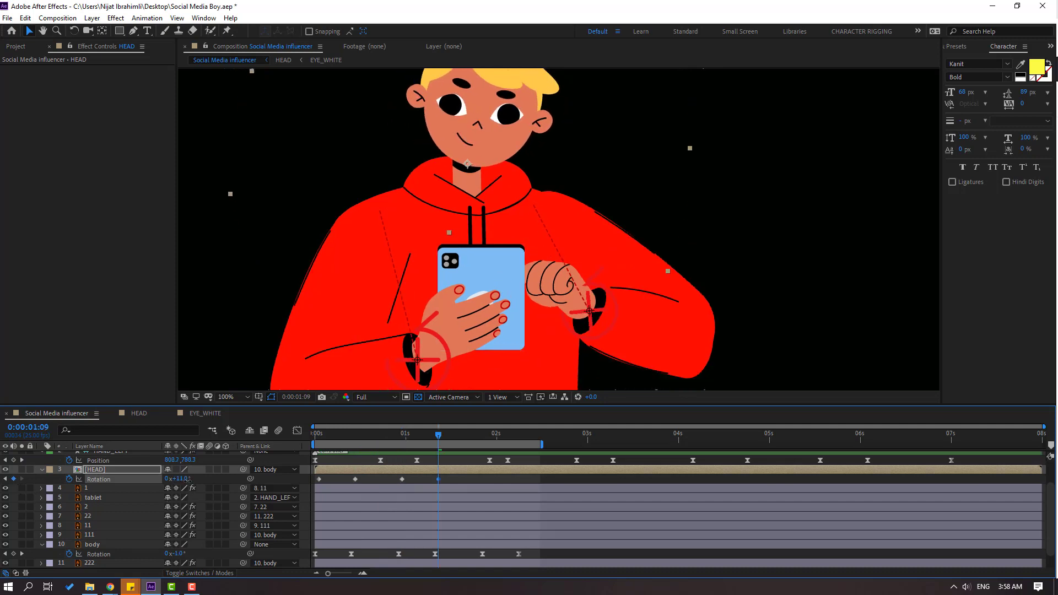
left_click(474, 435)
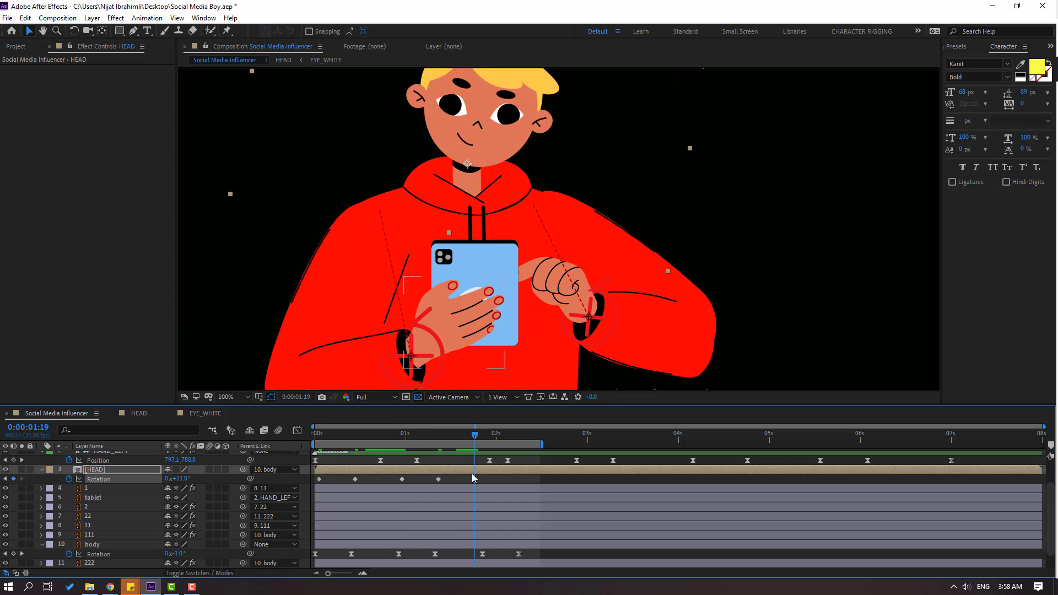
Set HEAD's rotation to 0° at 0:00:02:06, apply Easy Ease to all its Rotation keyframes and preview.
left_click_drag(493, 434, 519, 439)
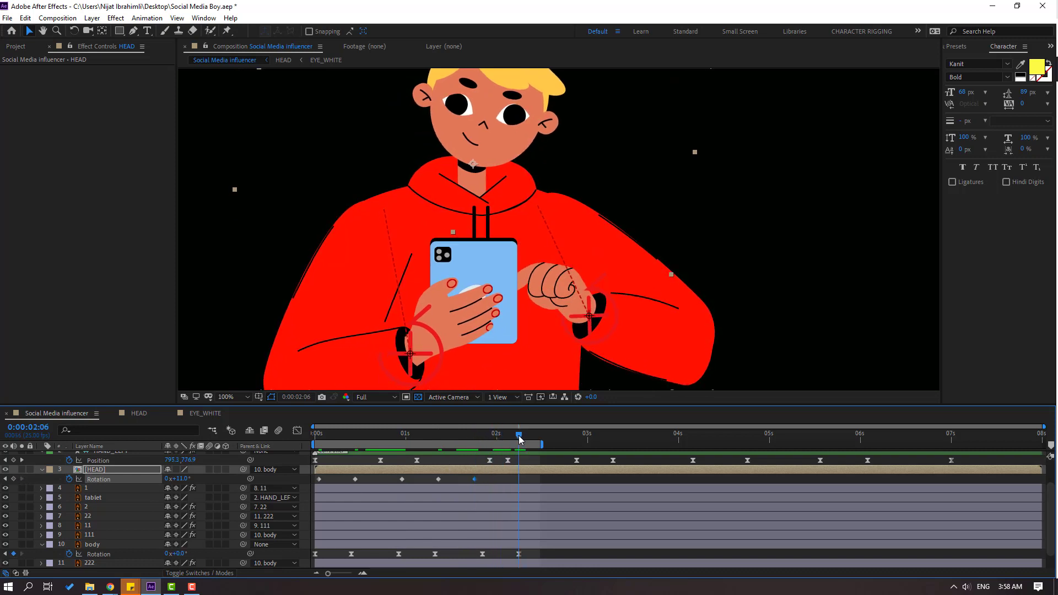
key("Return")
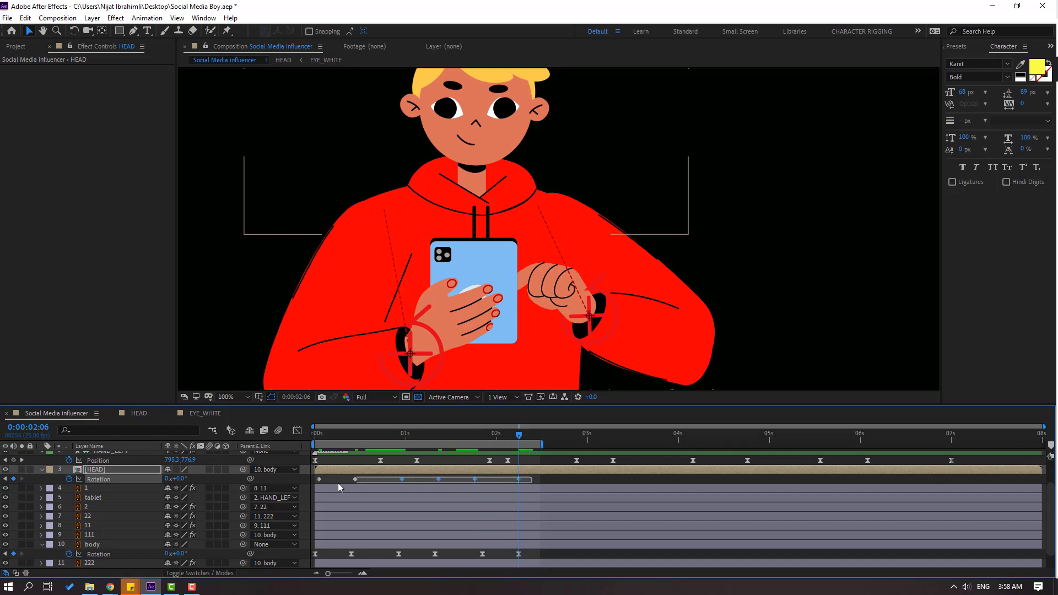
right_click(318, 479)
mouse_move(413, 472)
left_click(518, 508)
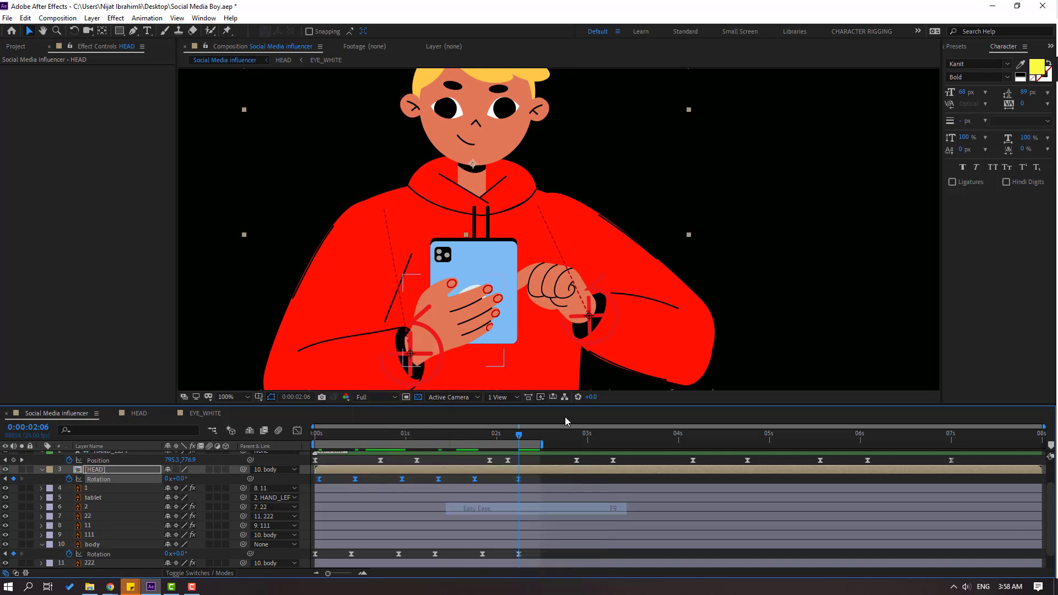
key("space")
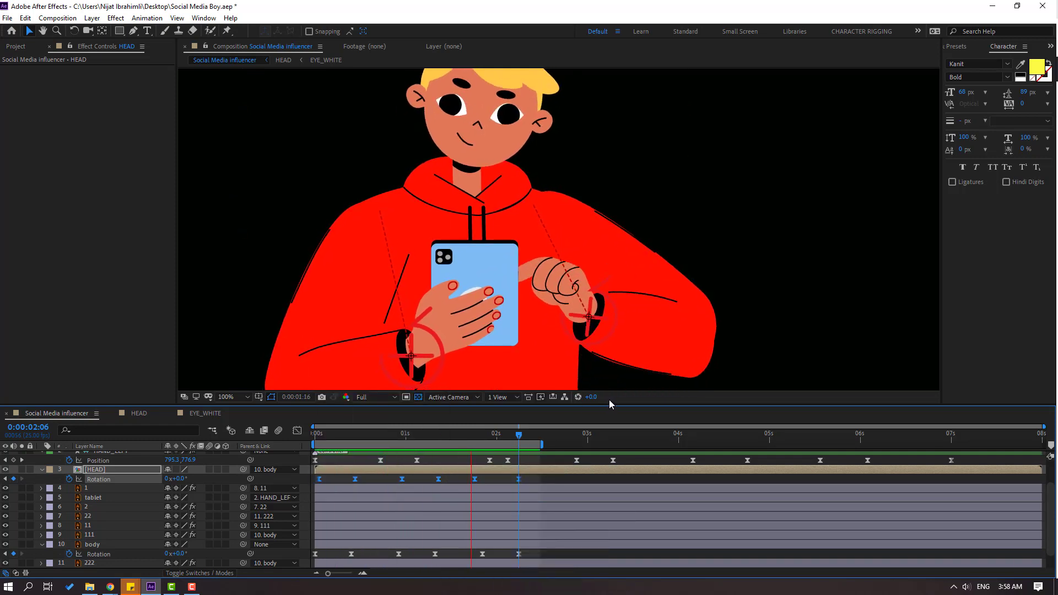
key("space")
Add a Position keyframe to HEAD at 0:00:00:01 and nudge the head down to a Y position of about 18.6 at 0:00:00:06.
left_click_drag(366, 433, 320, 439)
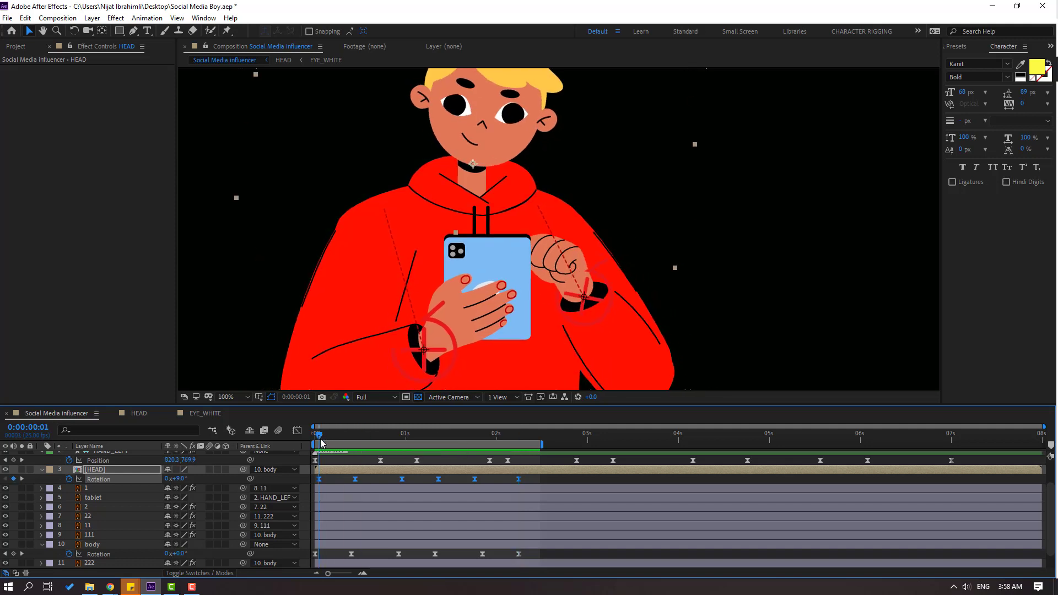
key("shift+p")
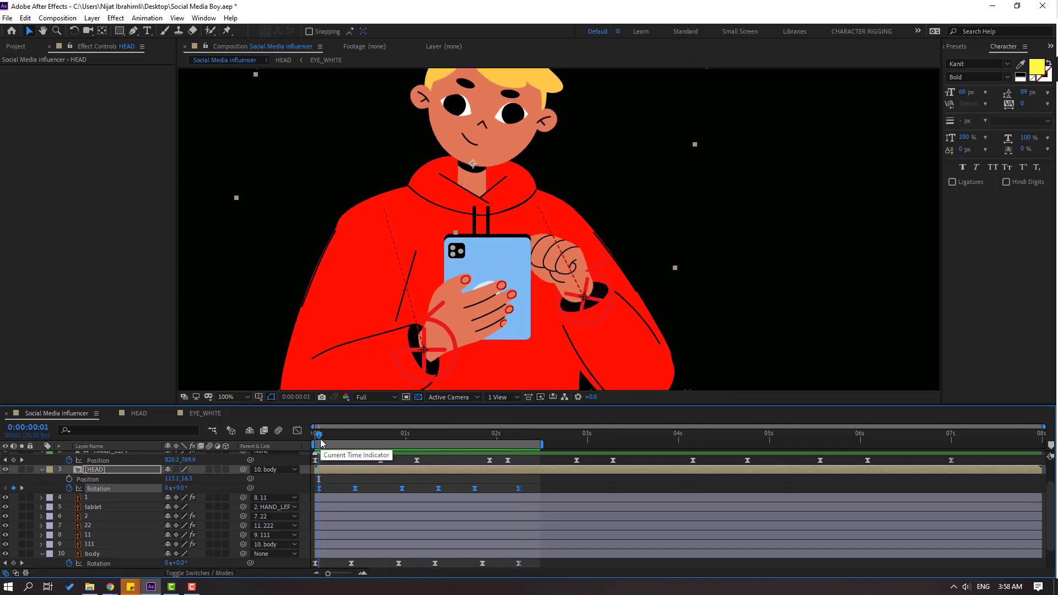
left_click(70, 479)
left_click(345, 489)
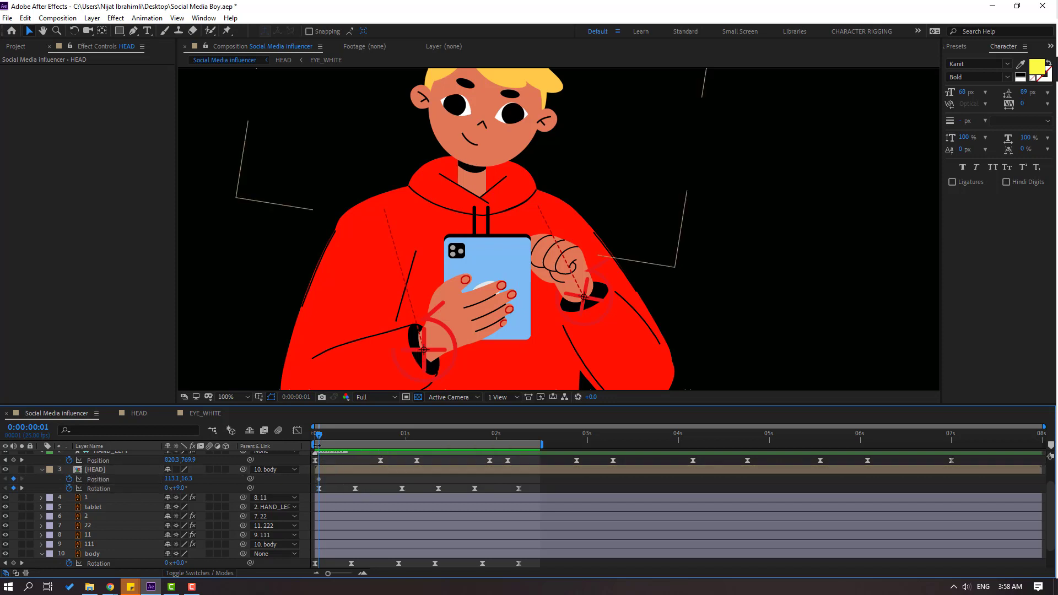
left_click_drag(331, 437, 341, 438)
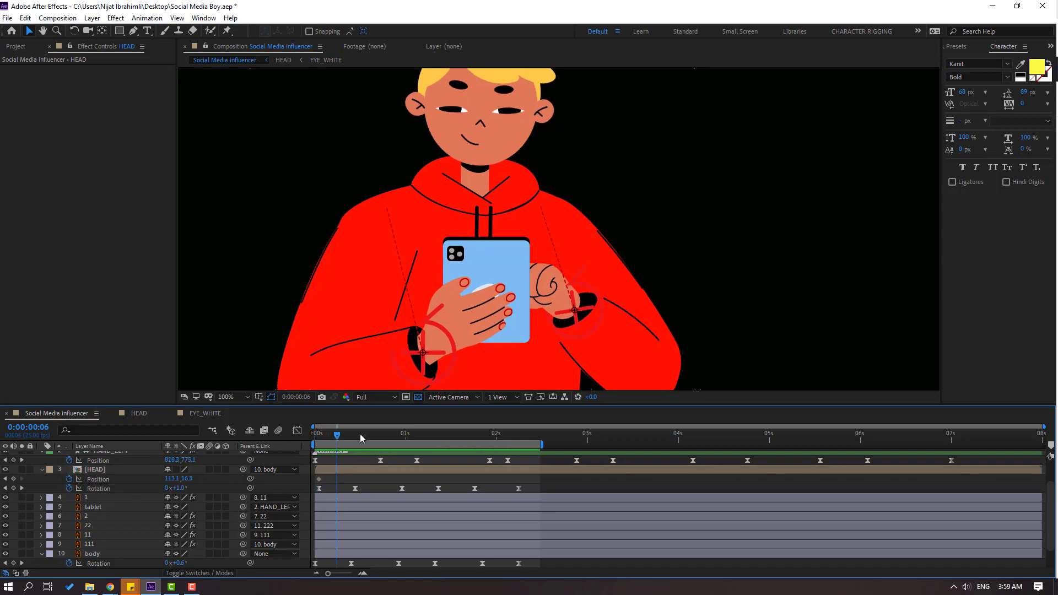
left_click(95, 469)
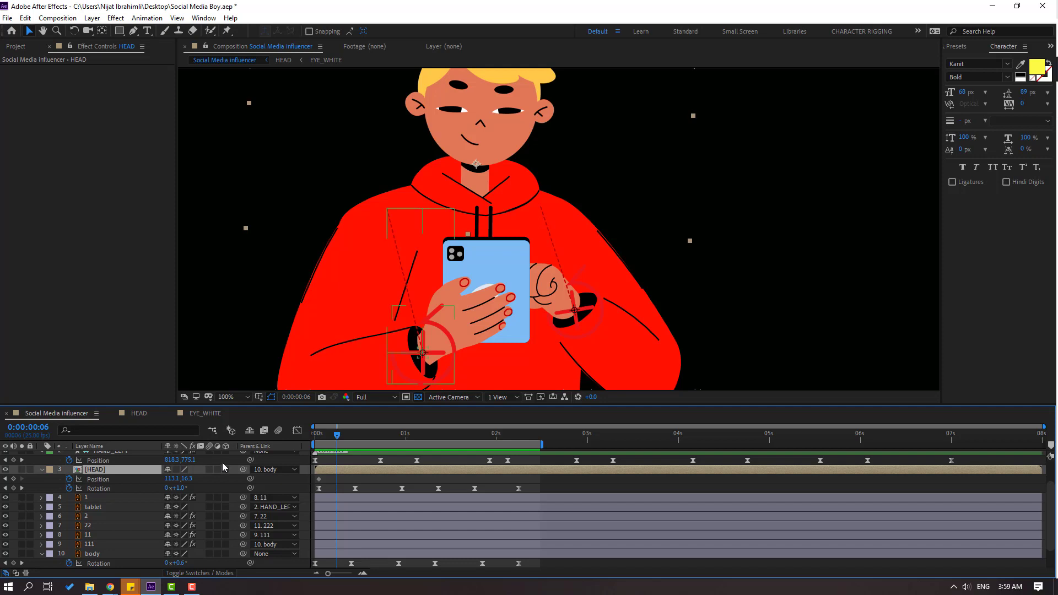
key("Down")
key("Down")
key("Down")
key("Down")
key("Down")
key("Down")
Copy HEAD's first Position keyframe to 0:00:00:11 and apply Easy Ease to all three Position keyframes.
left_click_drag(343, 437, 356, 437)
left_click(318, 479)
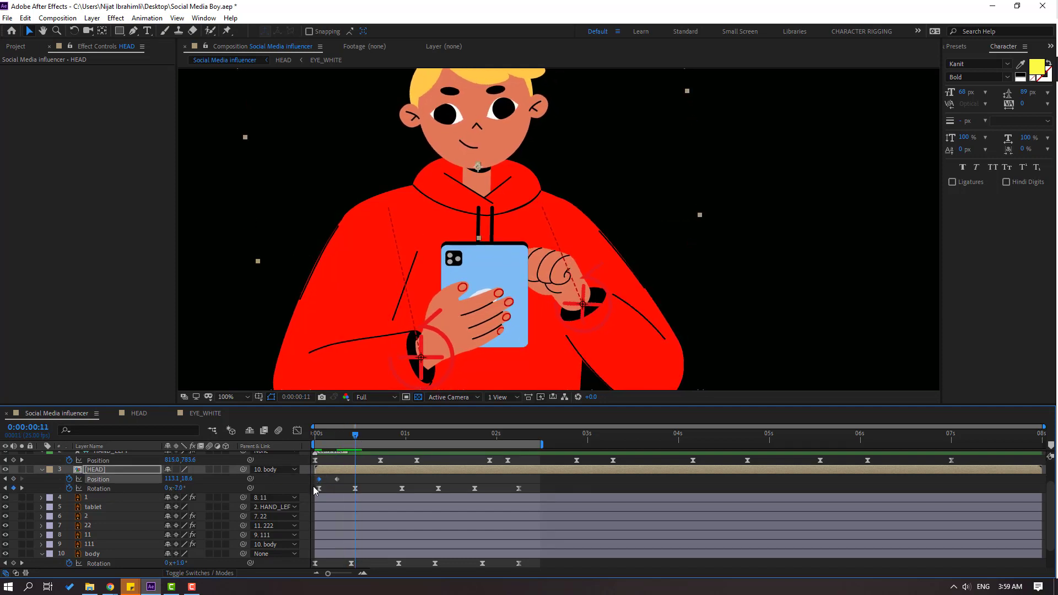
key("ctrl+v")
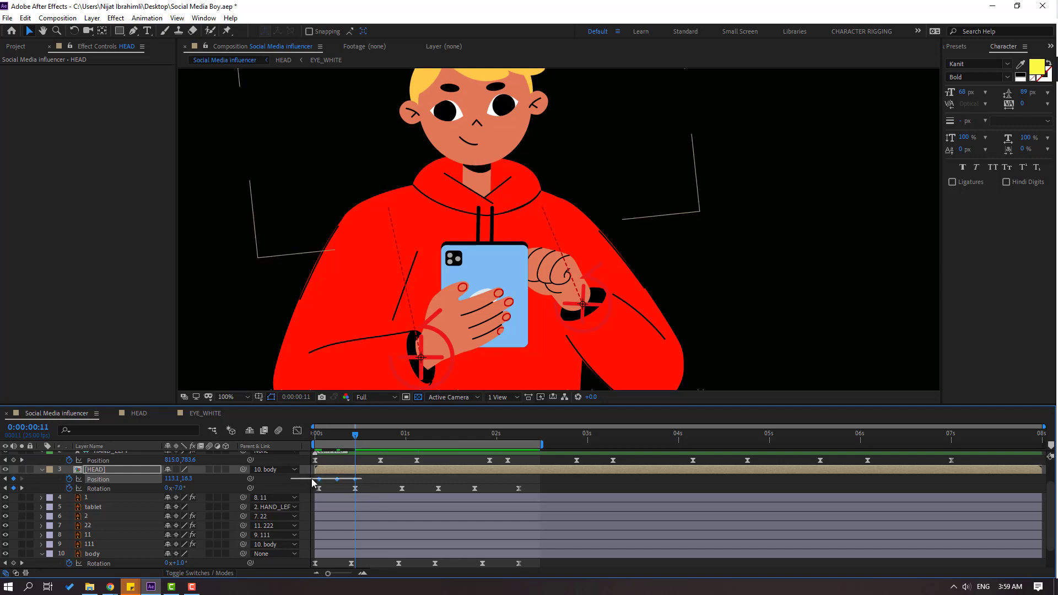
right_click(320, 479)
mouse_move(388, 472)
left_click(472, 509)
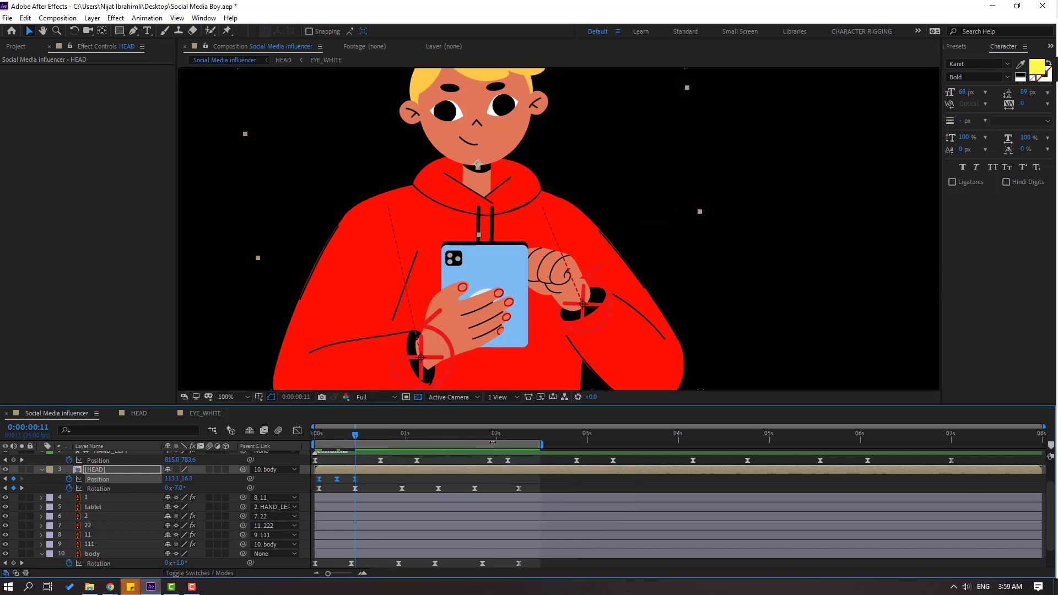
key("space")
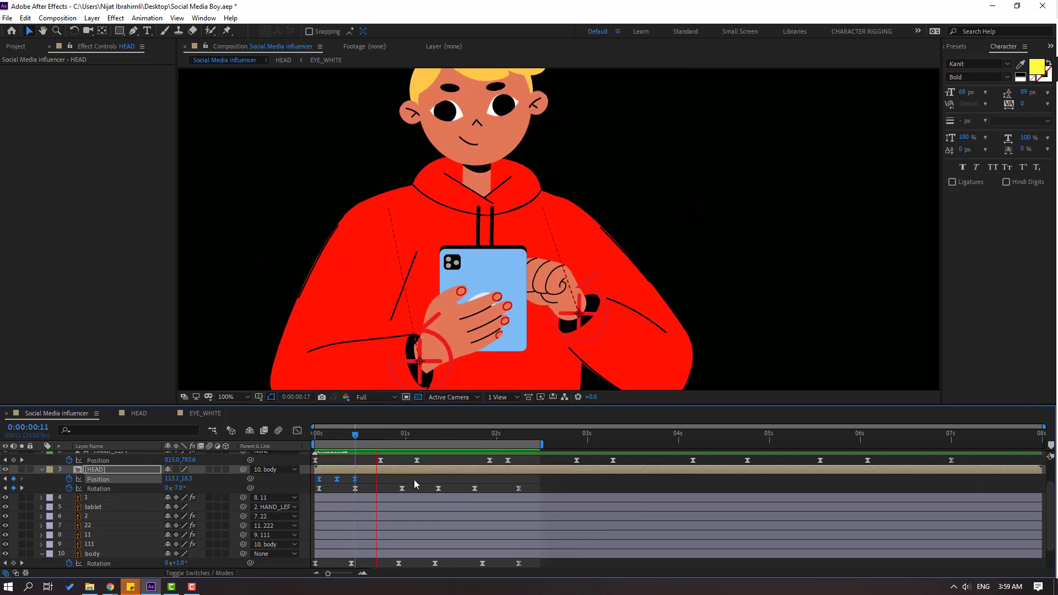
Copy HEAD's three eased Position keyframes to 0:00:00:24 and 0:00:01:19, and preview the full character.
left_click_drag(366, 474, 345, 481)
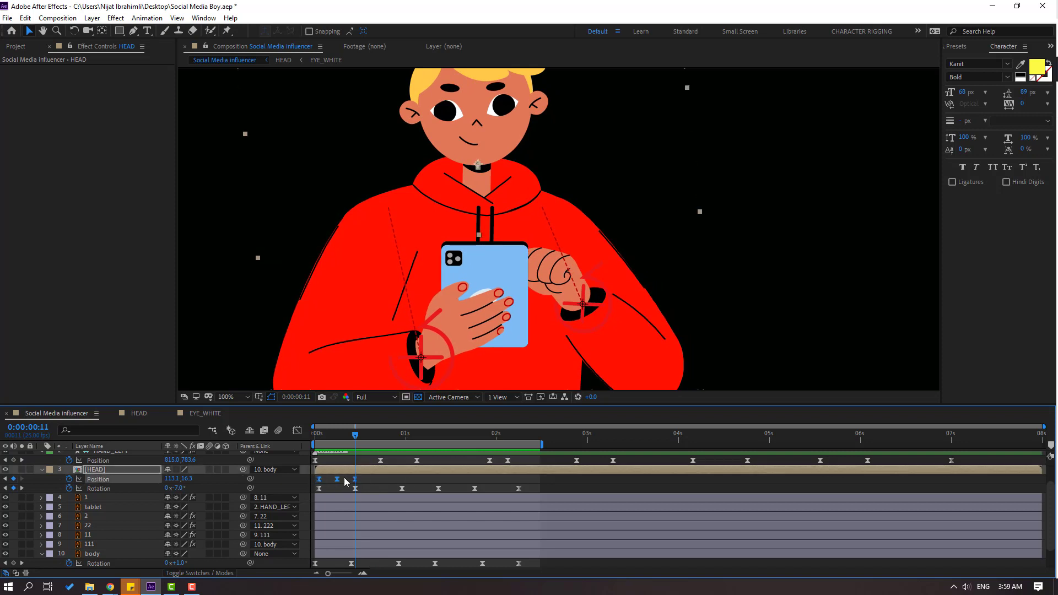
left_click(401, 433)
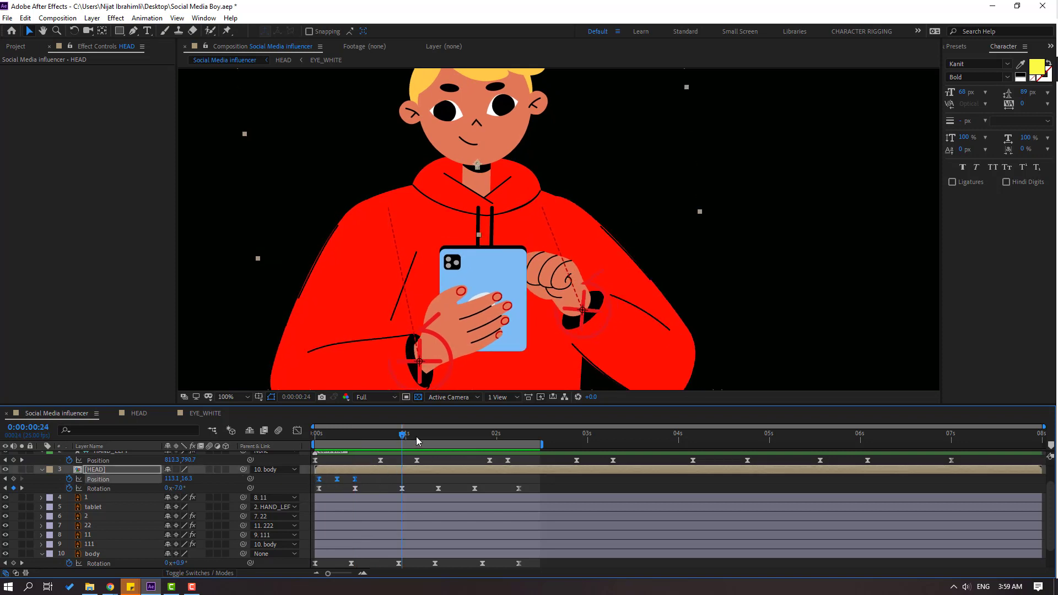
left_click(474, 434)
key("ctrl+v")
key("space")
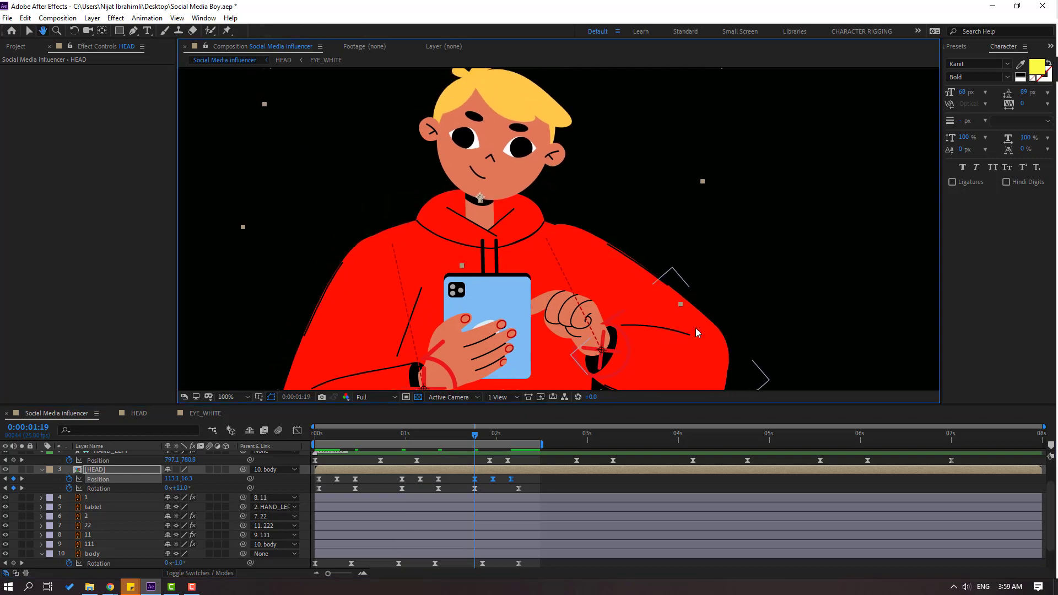
scroll(803, 309, "down", 2)
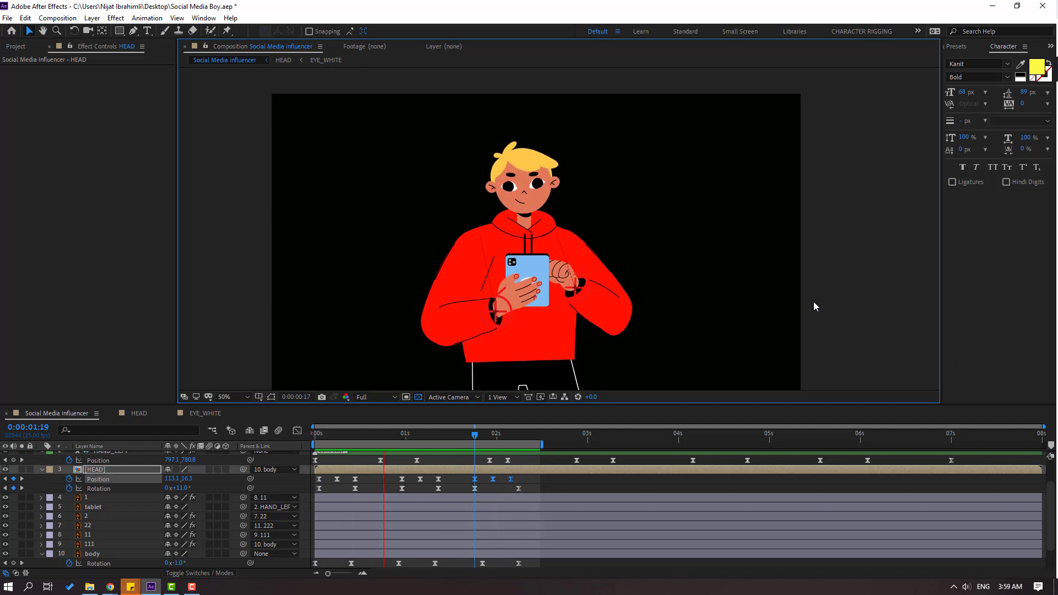
Open the HEAD composition and add a Position keyframe to the eye_black layer at 0:00:00:01.
key("space")
left_click_drag(342, 439, 318, 435)
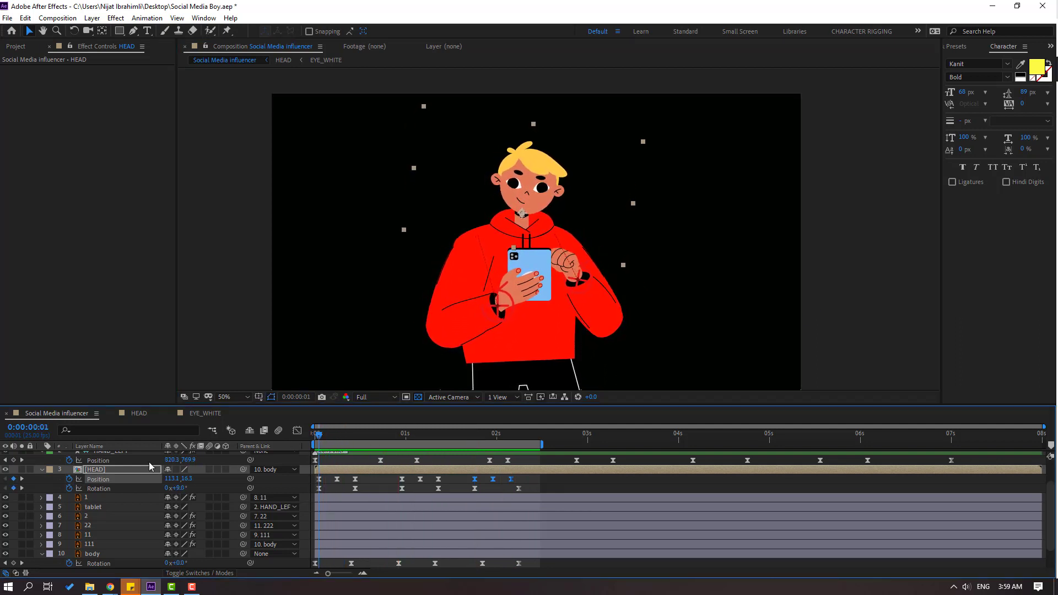
double_click(87, 472)
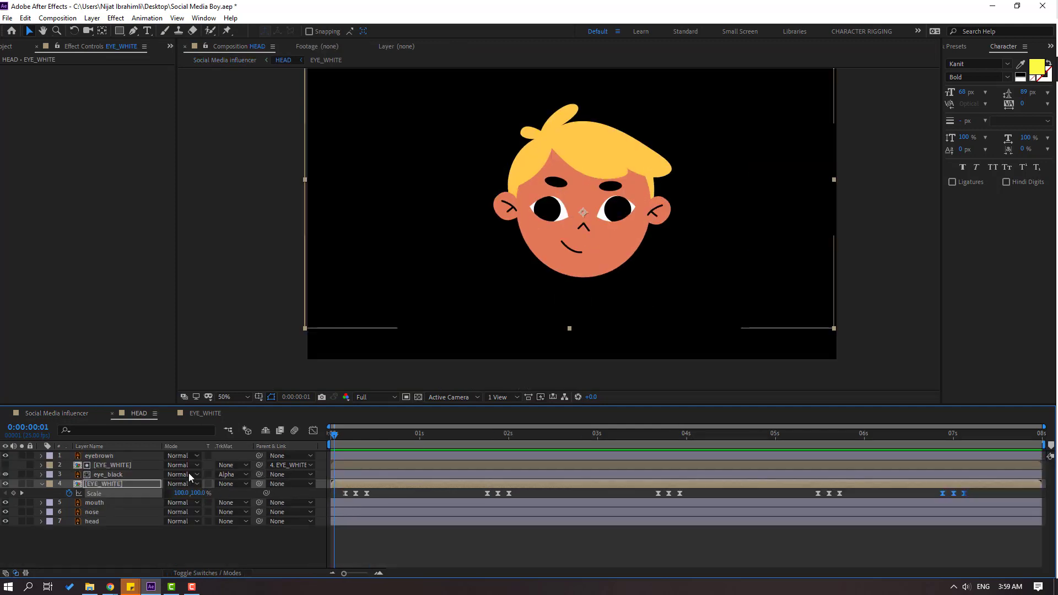
left_click(107, 475)
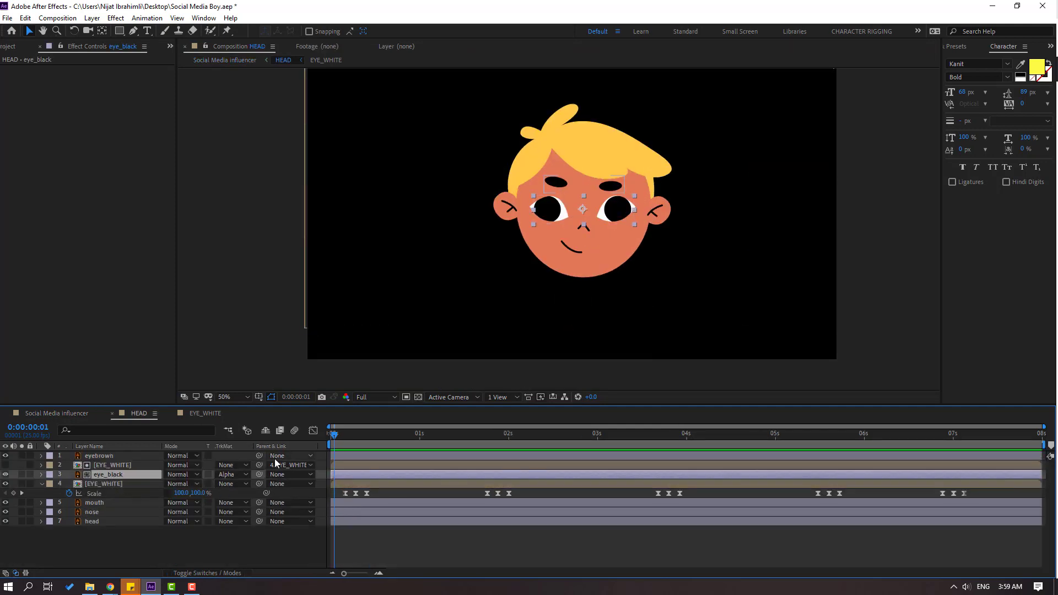
key("p")
left_click(69, 484)
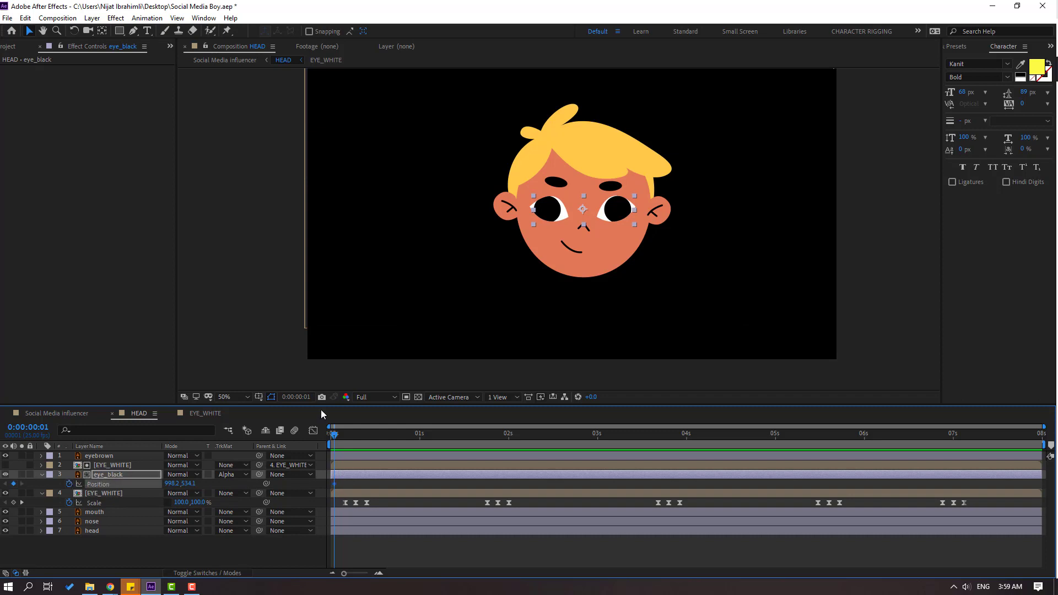
Shift the eye_black pupils down and inward to a Position of about 1011.2, 551.1 at 0:00:00:03.
key("period")
key("Page_Down")
key("Page_Down")
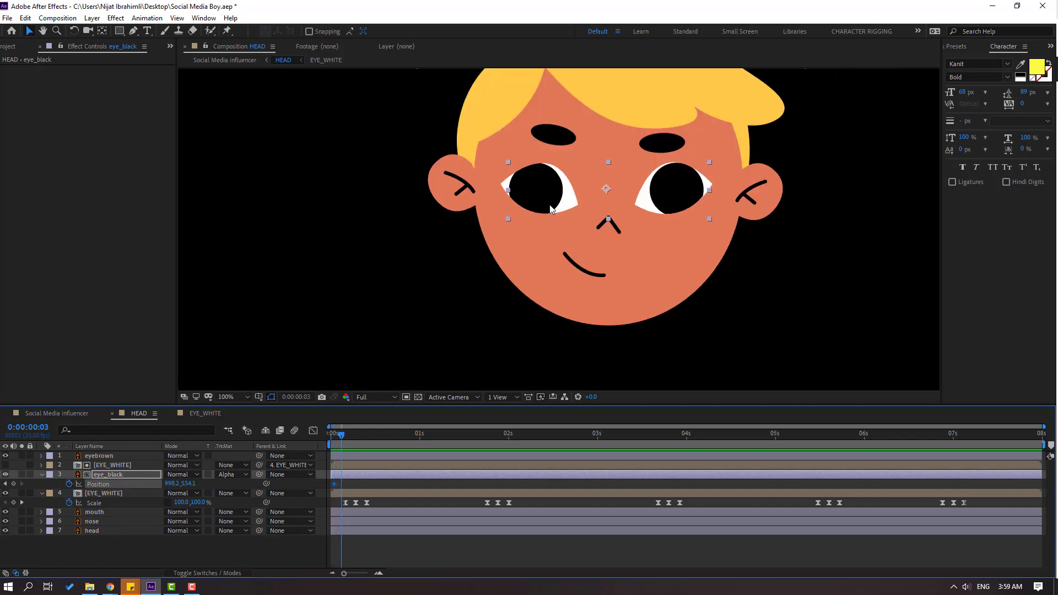
left_click_drag(549, 206, 553, 214)
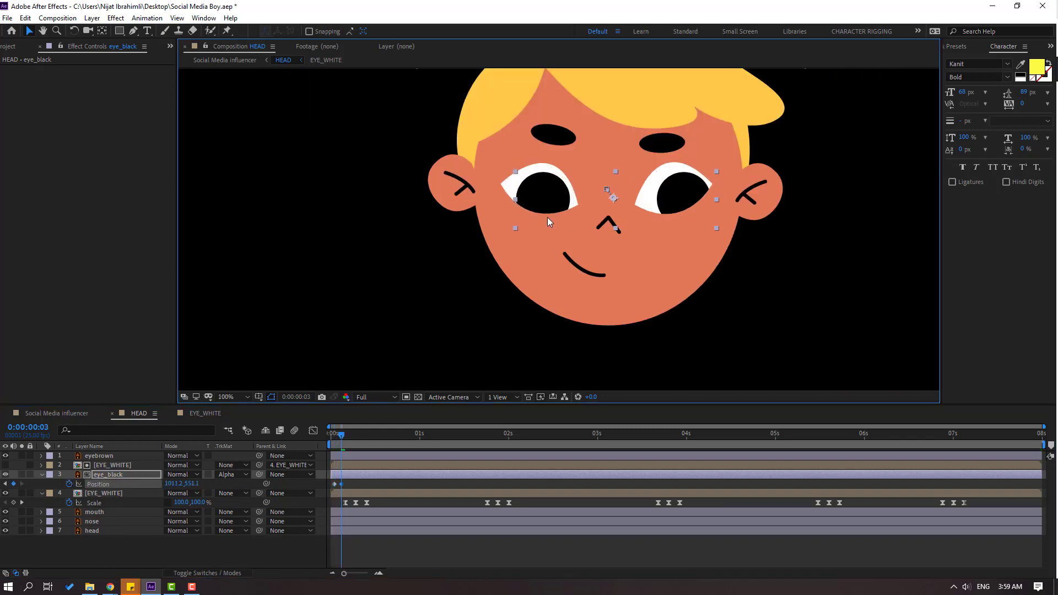
Move both eye_black Position keyframes later so the first falls on 0:00:00:06, and preview the eye movement.
key("Page_Down")
key("Page_Down")
key("Page_Down")
mouse_move(366, 481)
left_mouse_down()
mouse_move(318, 491)
mouse_move(360, 485)
left_mouse_up()
key("space")
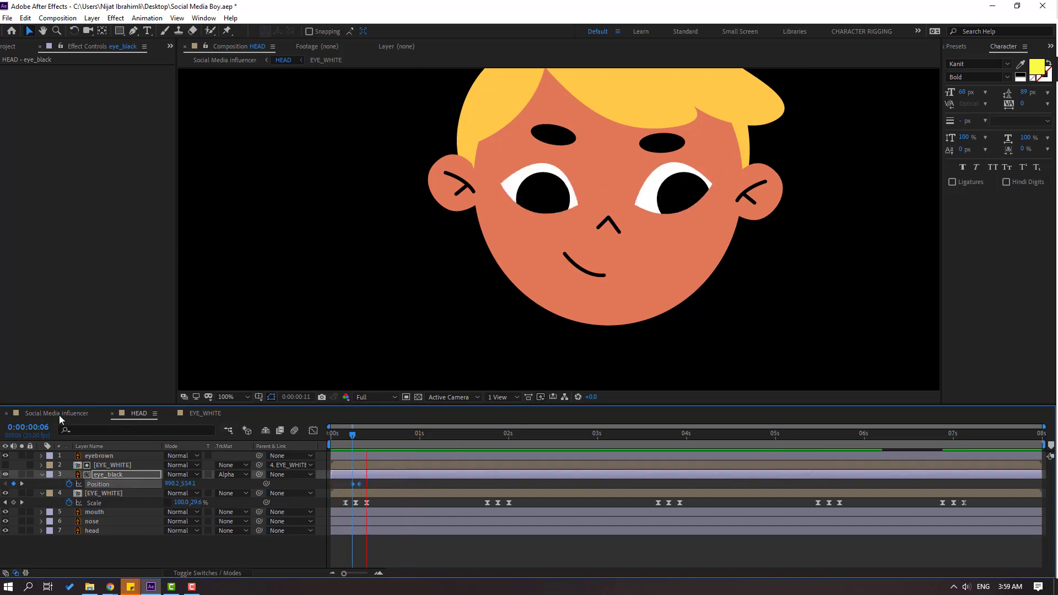
Preview the Social Media influencer composition and add a holding Position keyframe to eye_black at 0:00:00:16.
left_click(58, 413)
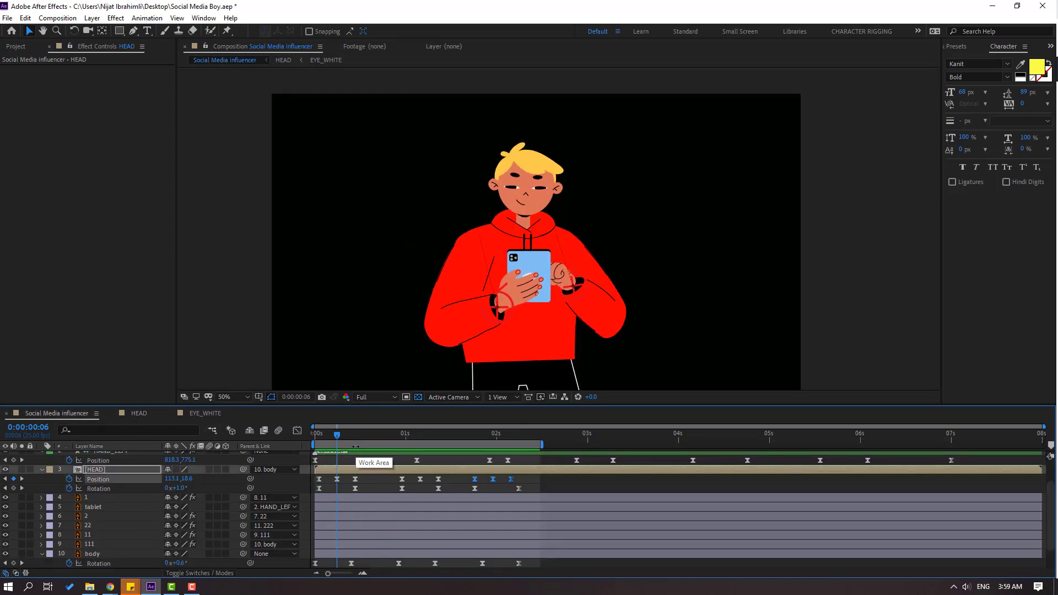
key("space")
key("space")
left_click_drag(336, 434, 373, 437)
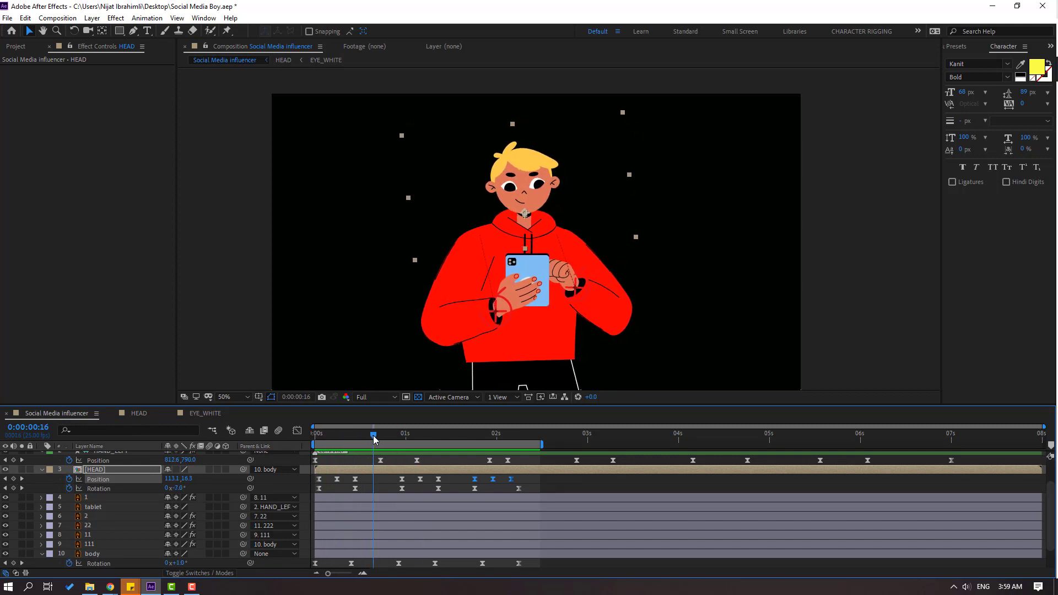
left_click(139, 413)
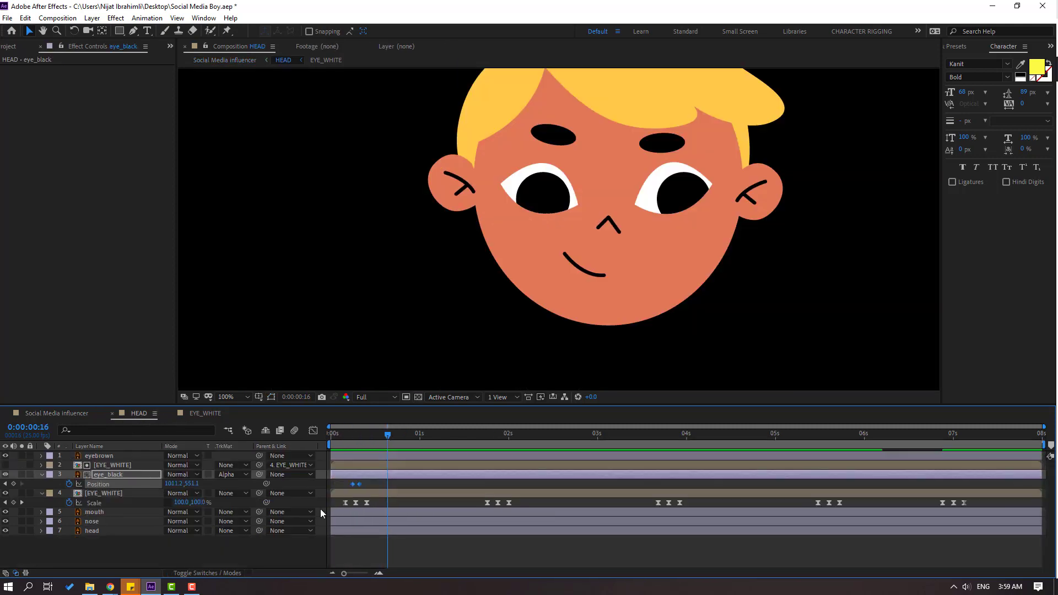
left_click(13, 484)
Shift the eye_black pupils sideways to a Position of about 1026.7, 551.6 at 0:00:00:18.
left_click(271, 397)
key("period")
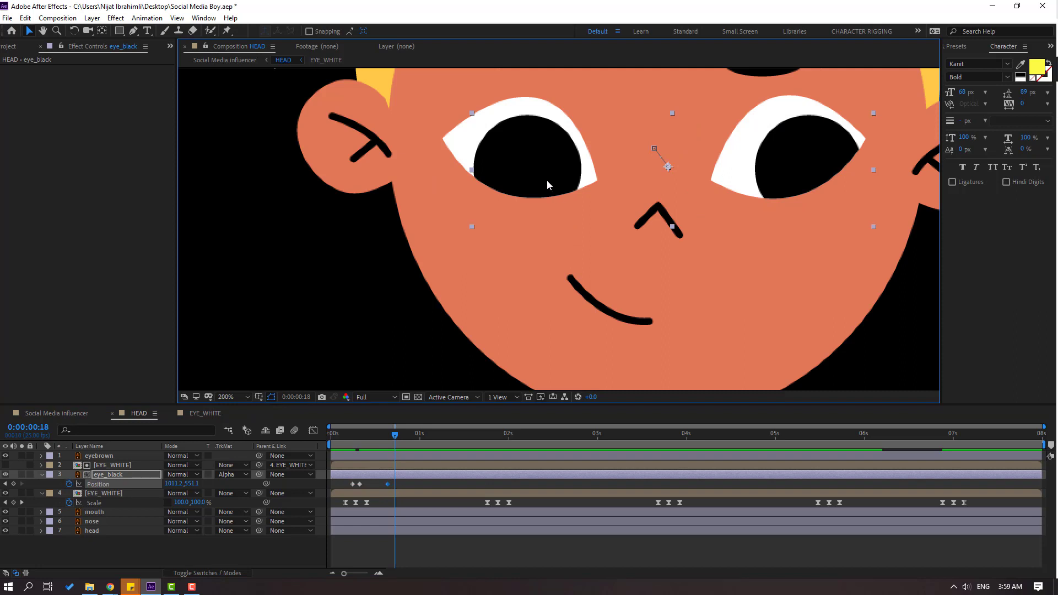
left_click_drag(547, 181, 564, 183)
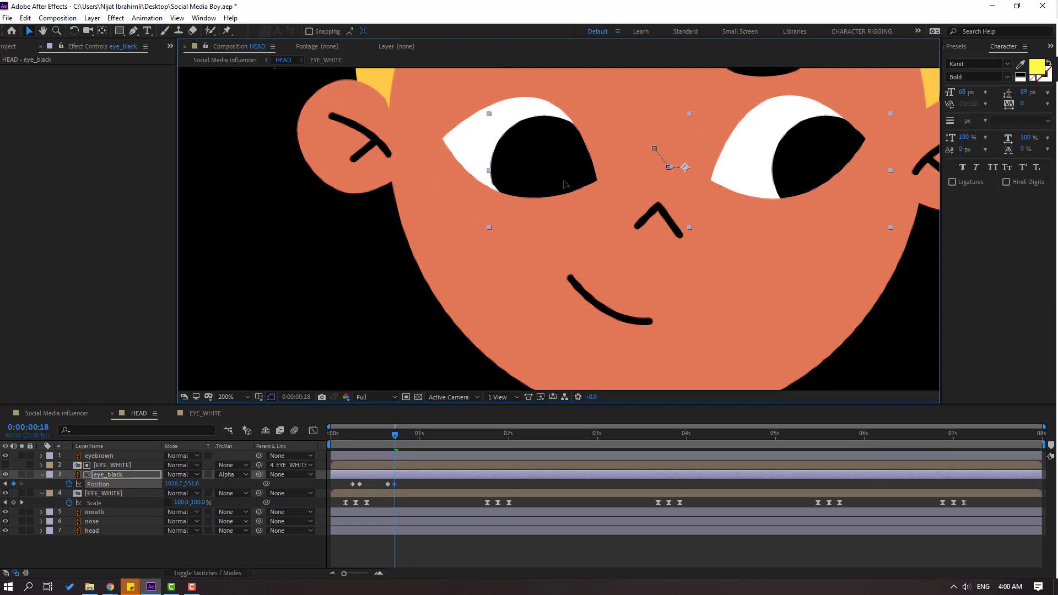
Move EYE_WHITE's second group of blink Scale keyframes earlier so its middle keyframe falls on 0:00:00:18, and preview the full character.
key("comma")
left_click_drag(509, 506, 388, 504)
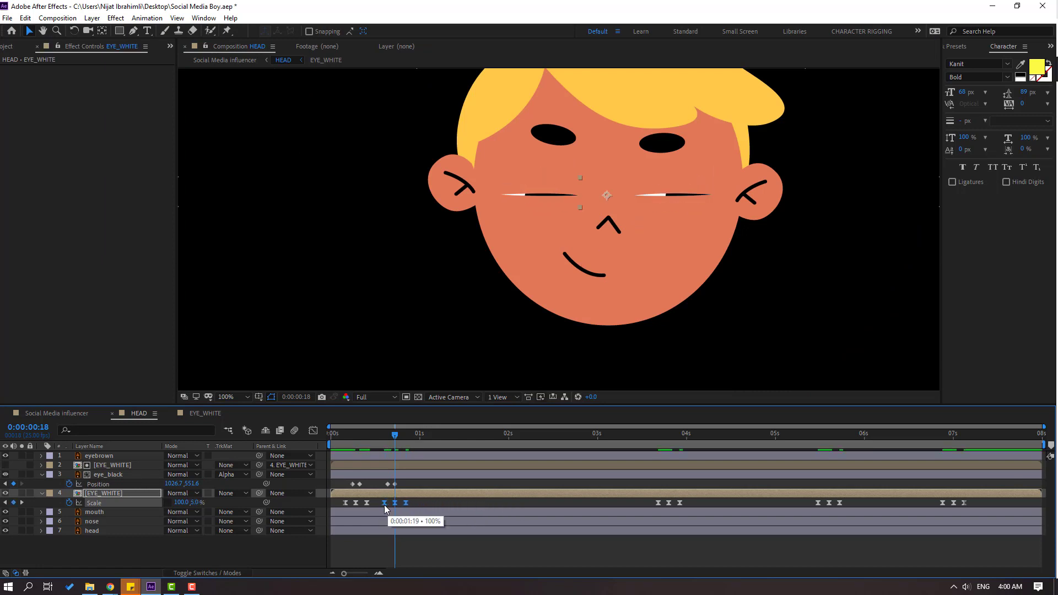
left_click(49, 413)
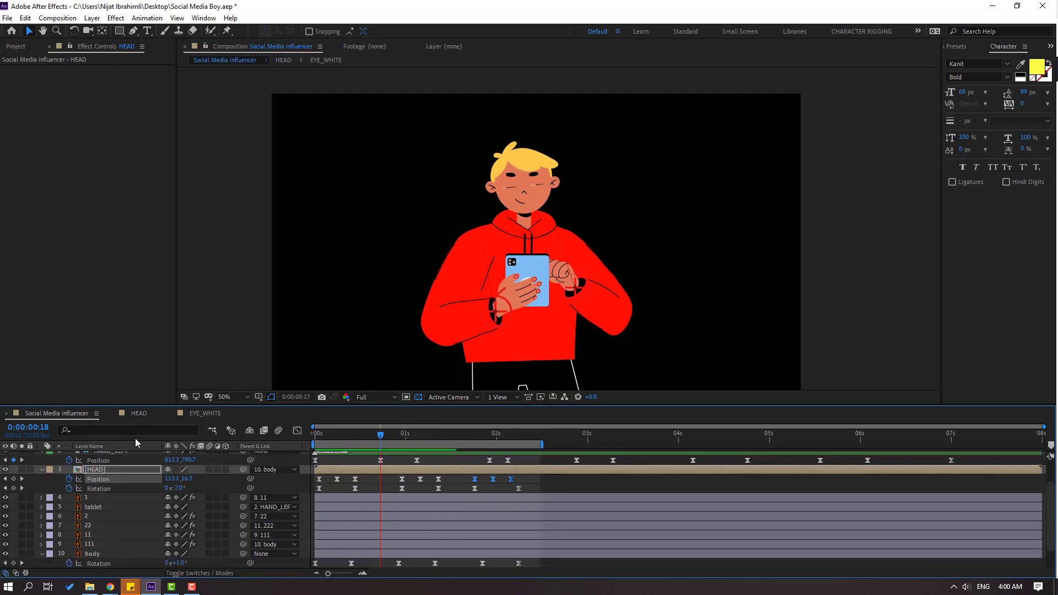
key("space")
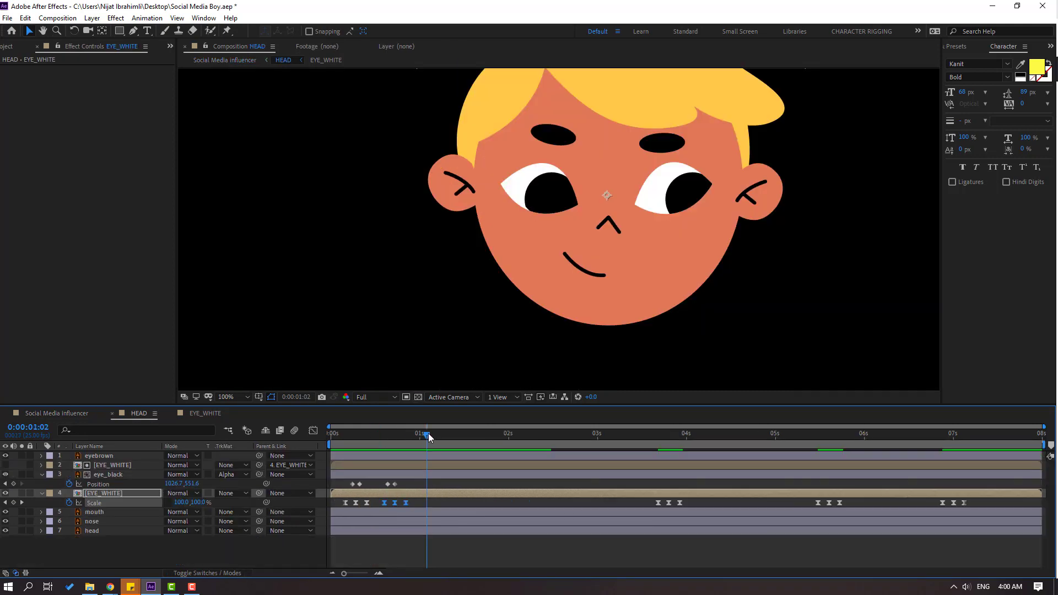
Keyframe eye_black's Position at 0:00:01:04 and move the pupils back to about 1009, 553.6 at 0:00:01:06.
left_click_drag(428, 433, 434, 434)
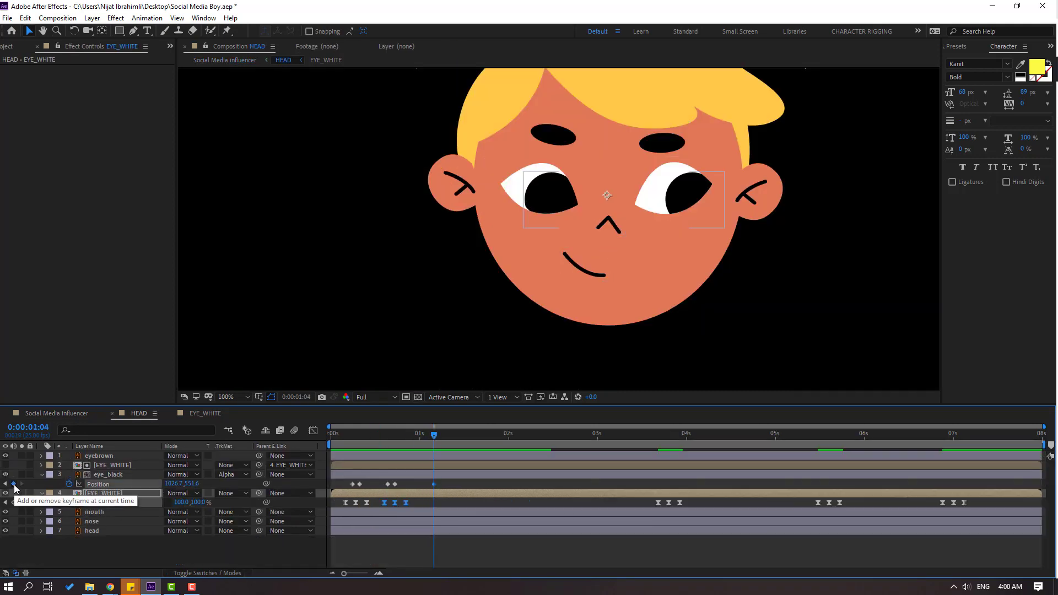
left_click(14, 484)
left_click_drag(556, 222, 543, 211)
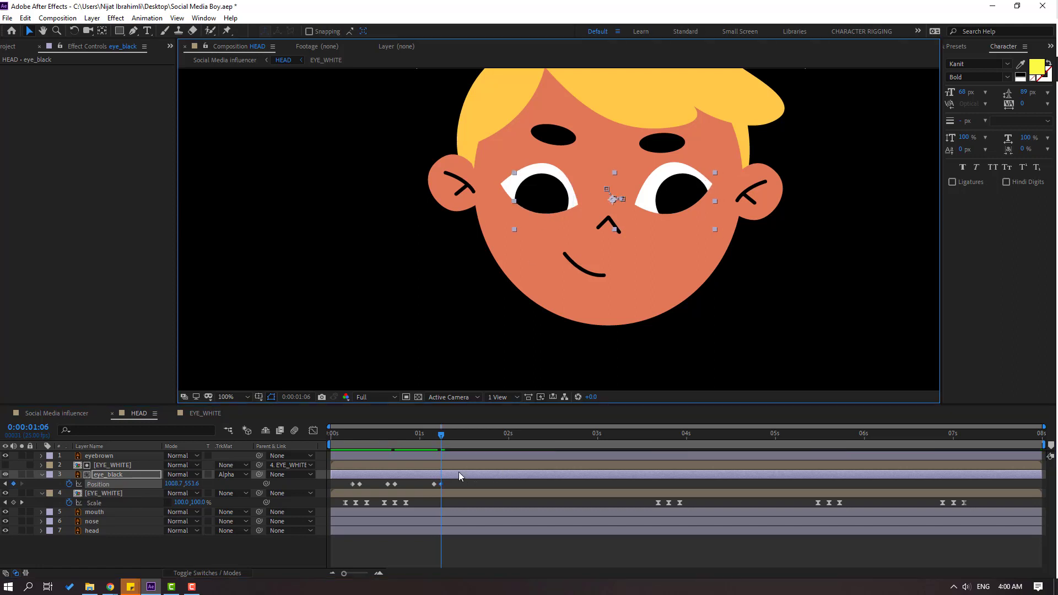
Add a holding Position keyframe to eye_black at 0:00:01:19 and raise the pupils to about 1013.7, 540.6 at 0:00:01:21.
left_click(441, 435)
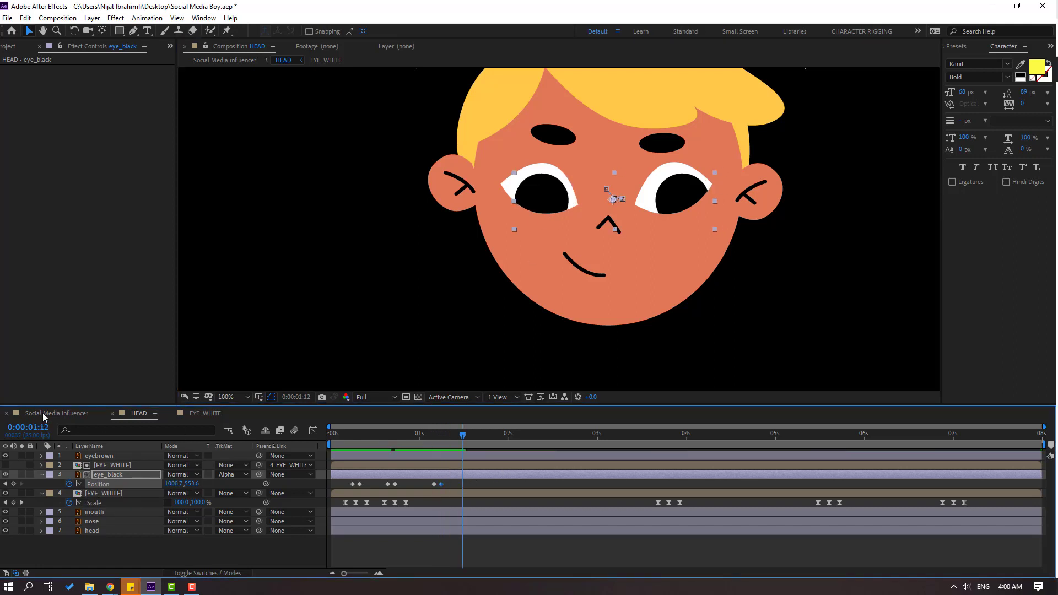
left_click(44, 414)
left_click_drag(428, 431, 474, 435)
left_click(138, 413)
left_click(15, 484)
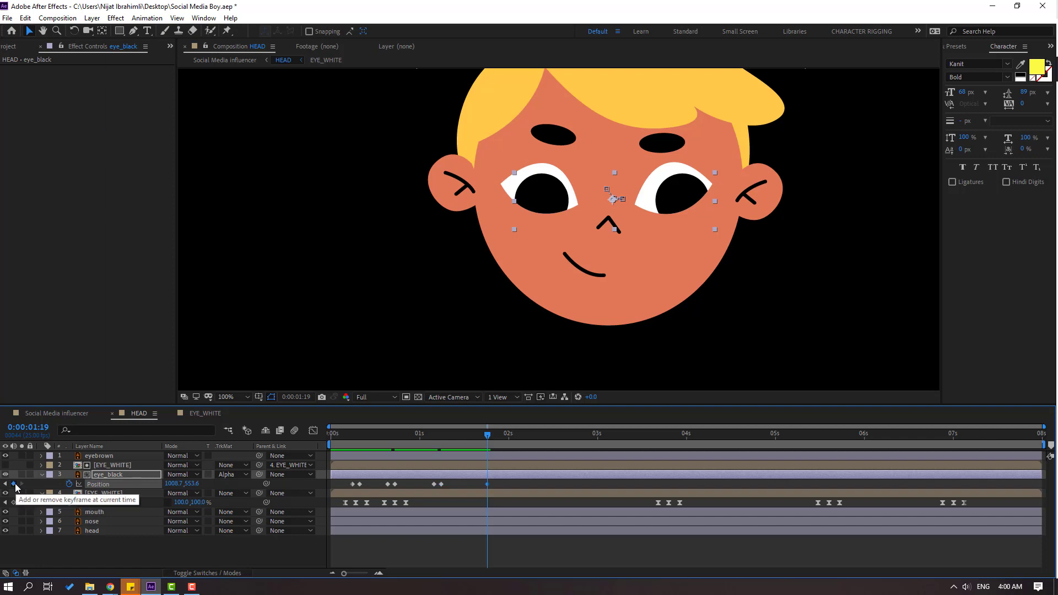
key("Page_Down")
left_click_drag(546, 206, 549, 199)
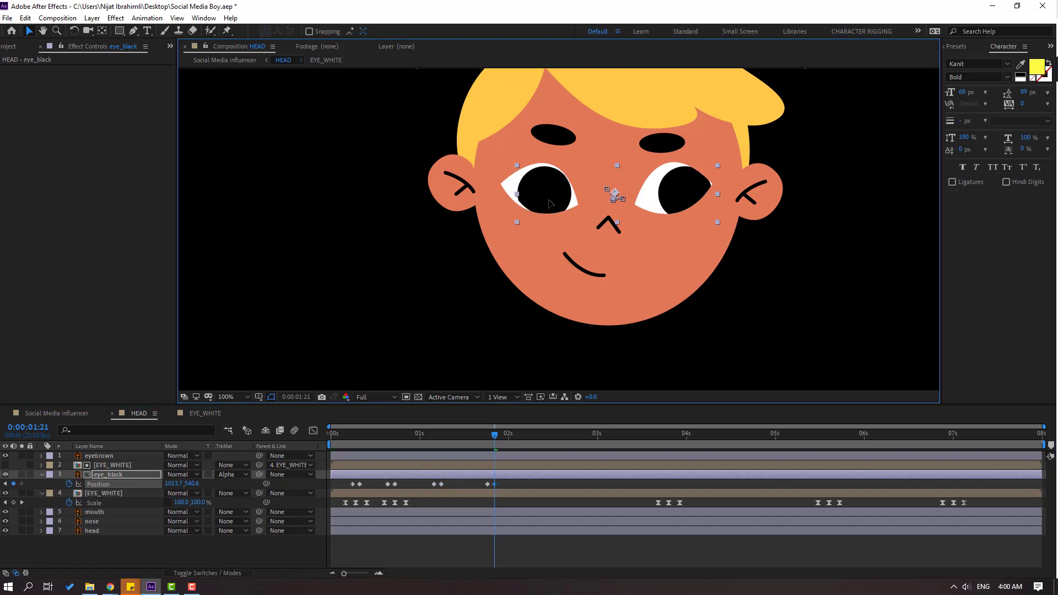
Copy EYE_WHITE's three blink Scale keyframes to 0:00:01:17 and preview the whole character with the composition fitted up to 100%.
left_click_drag(693, 503, 629, 521)
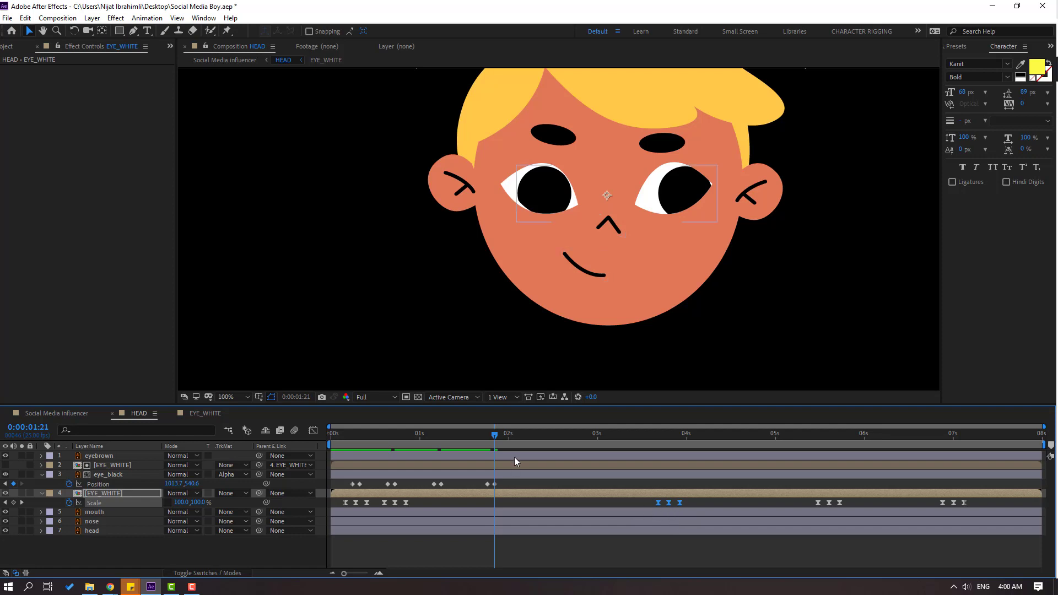
mouse_move(487, 435)
left_mouse_down()
mouse_move(479, 438)
mouse_move(503, 438)
mouse_move(417, 442)
mouse_move(505, 438)
mouse_move(471, 438)
mouse_move(498, 438)
mouse_move(483, 438)
left_mouse_up()
key("ctrl+v")
left_click(56, 412)
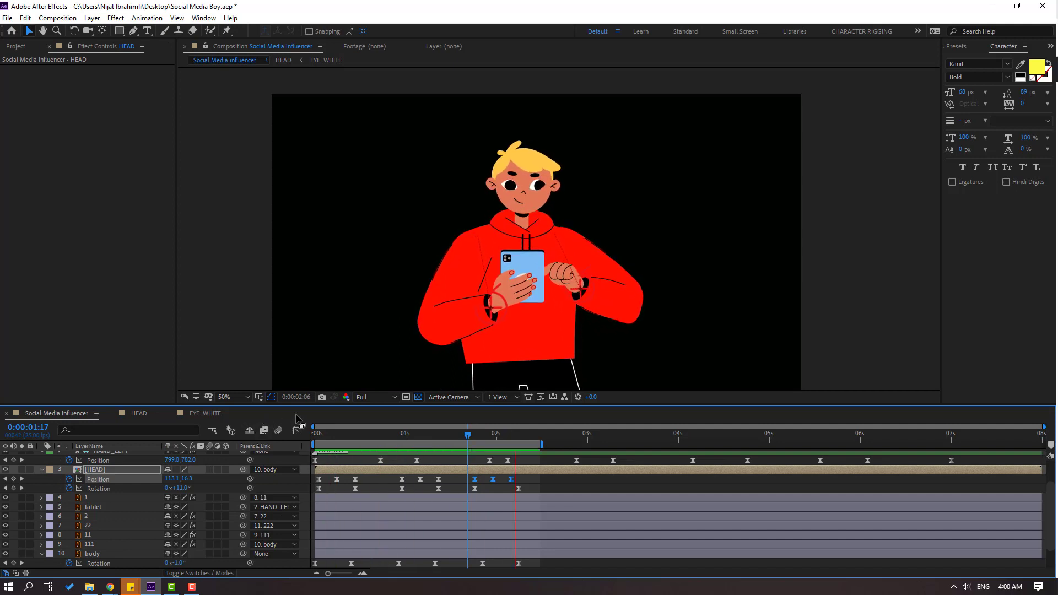
left_click(242, 397)
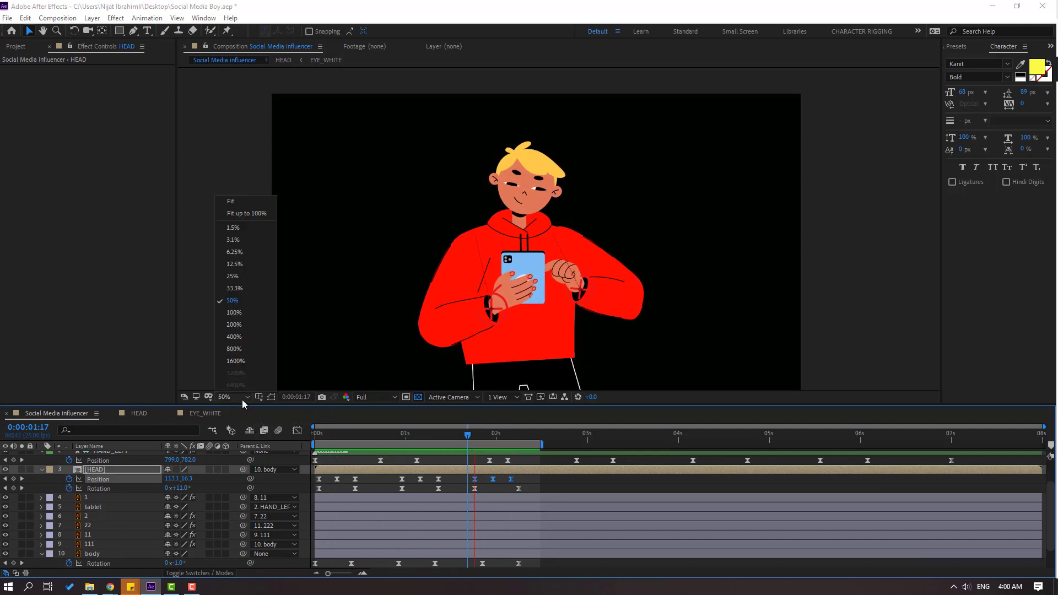
left_click(253, 216)
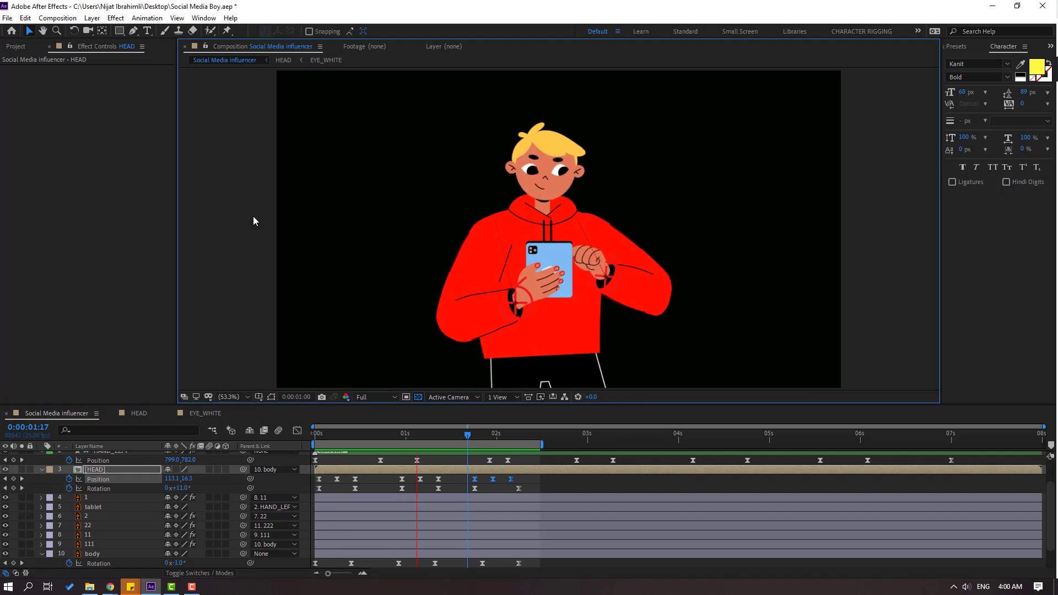